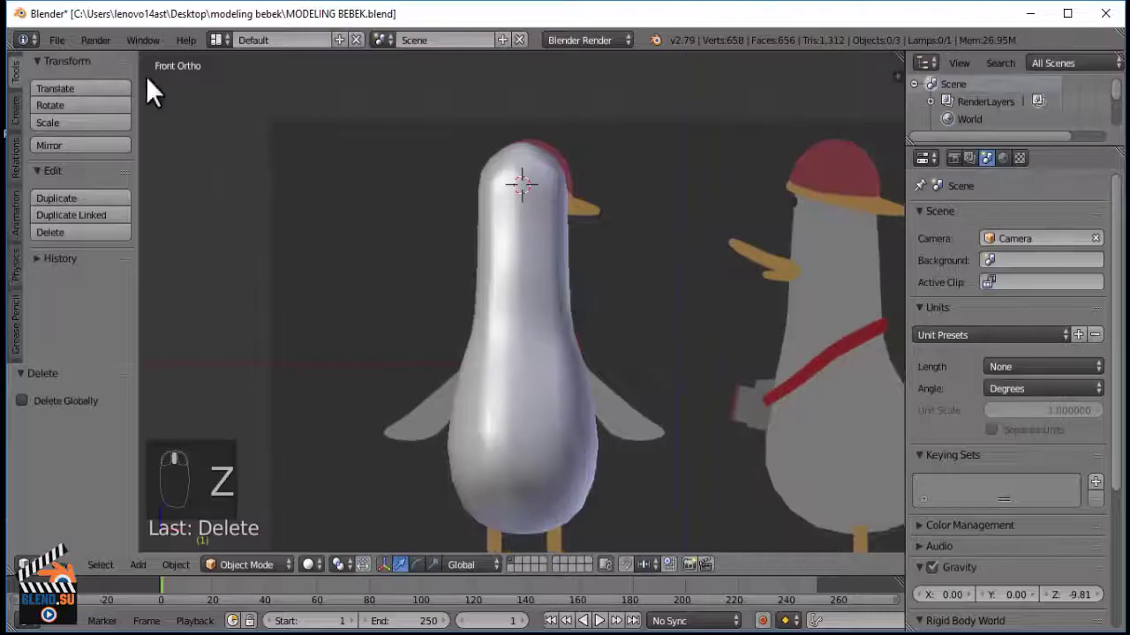
Save the duck scene to its existing file from the front view.
key(KP_1)
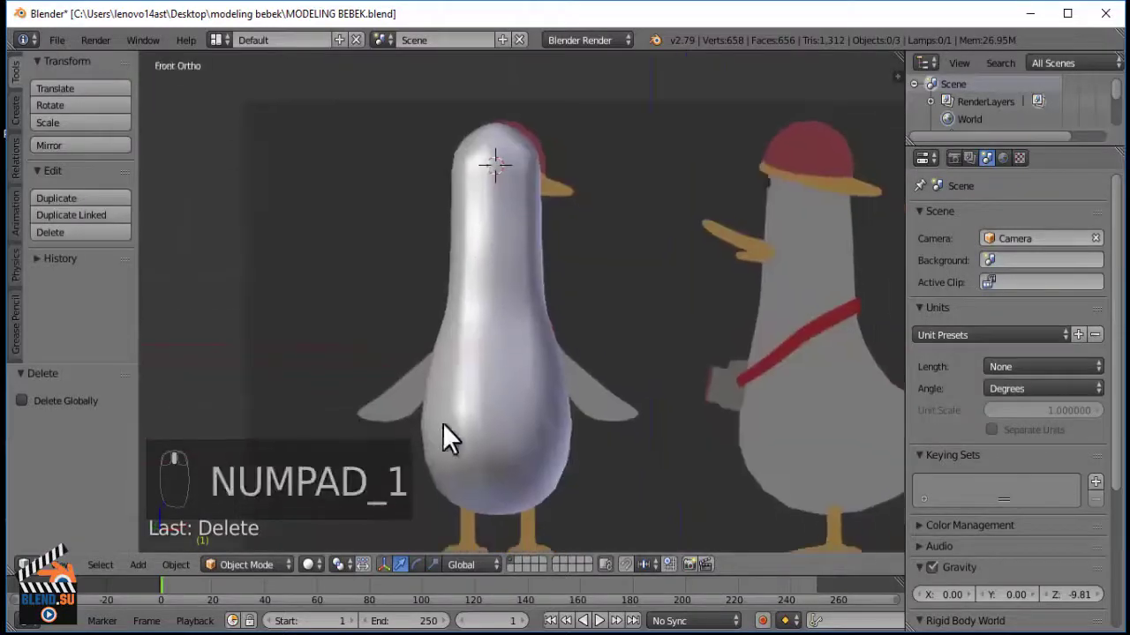
click(57, 40)
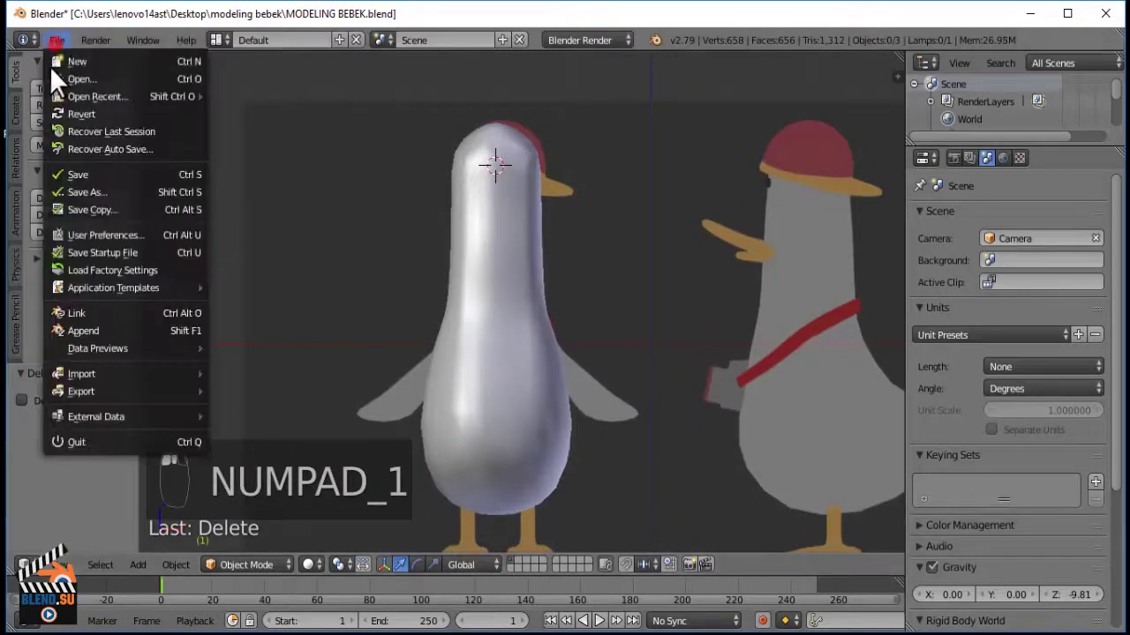
click(90, 174)
key(ctrl+s)
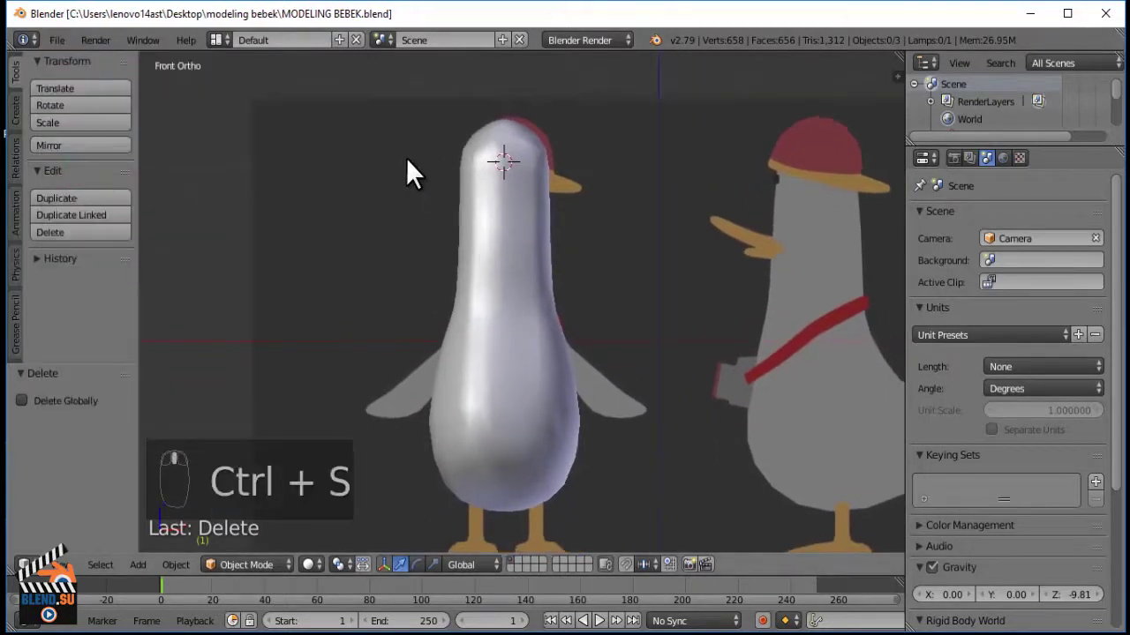
Select the duck's body mesh in front view and save the file again.
click(479, 78)
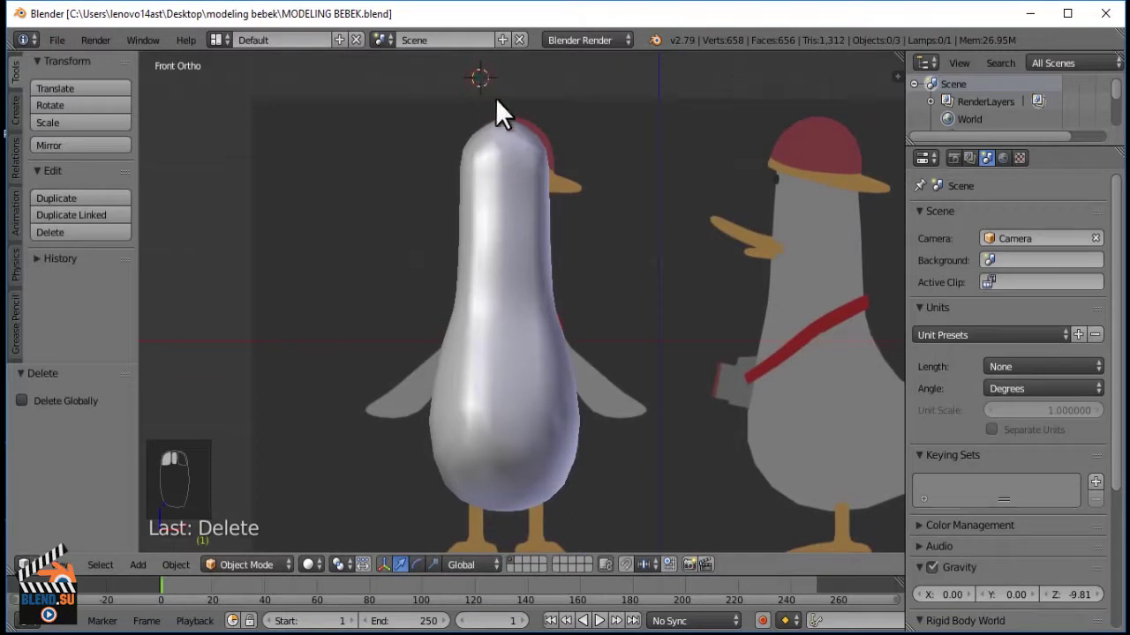
right_click(531, 330)
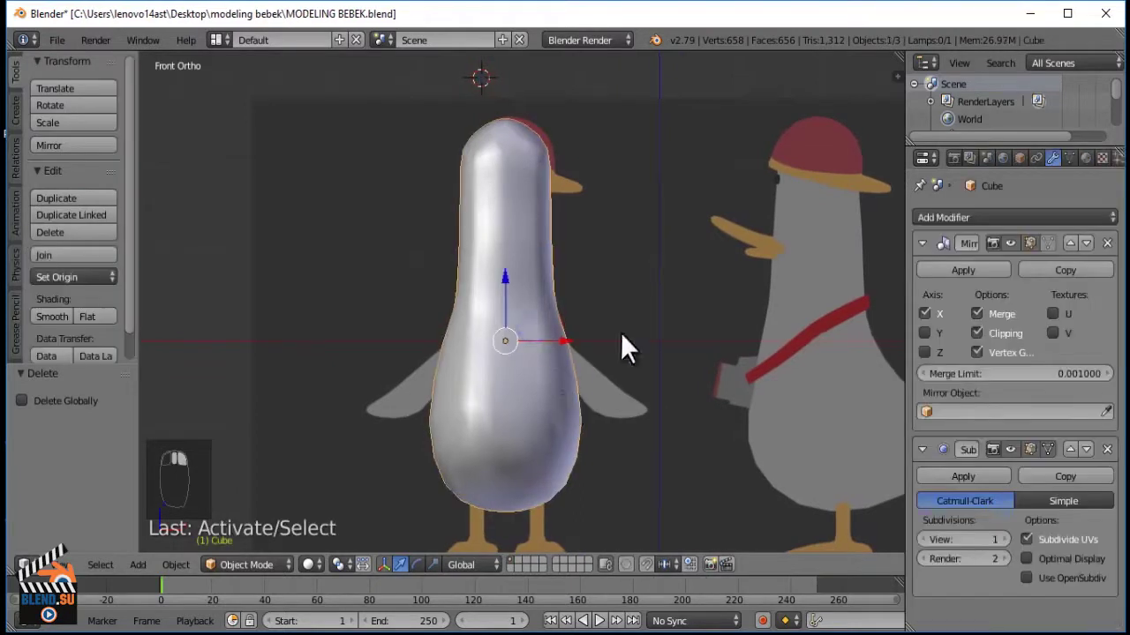
key(KP_1)
shift+middle_drag(532, 244, 533, 266)
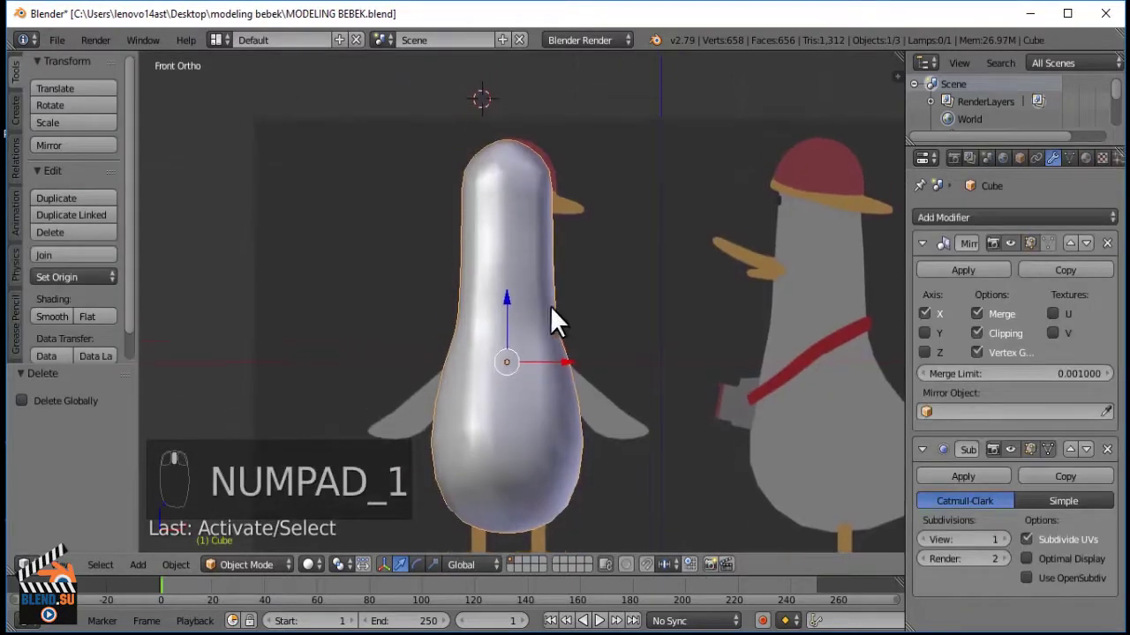
ctrl+scroll(550, 306, down, 1)
shift+scroll(551, 355, down, 2)
key(ctrl+s)
click(537, 299)
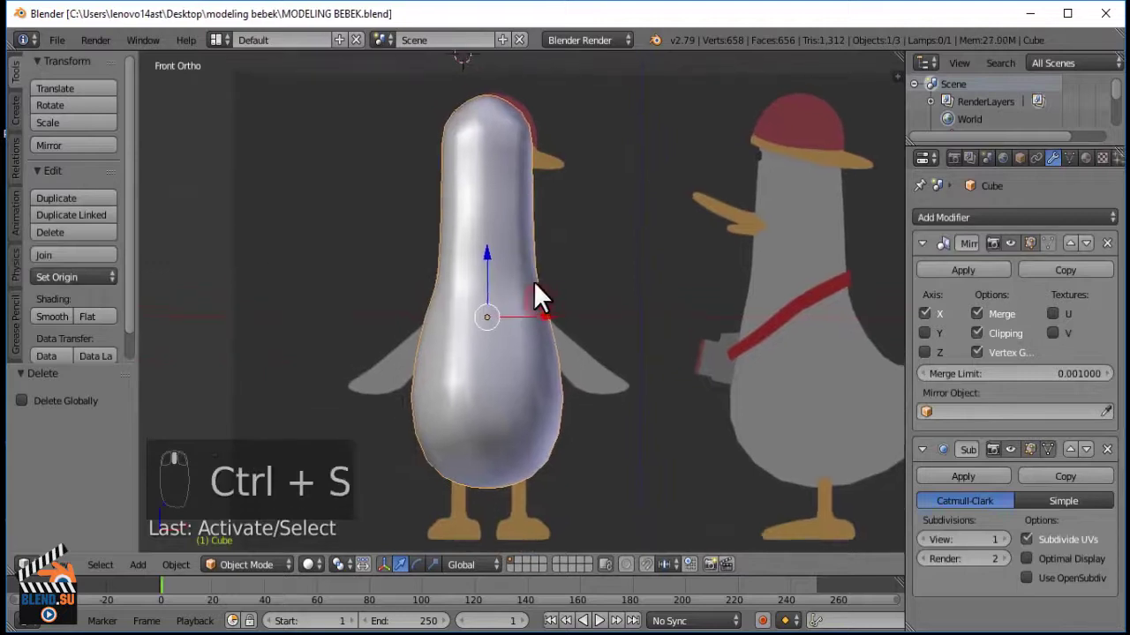
Add a UV sphere with 12 segments at the reference drawing's eye nearest the cap brim, positioning the 3D cursor there first.
key(z)
scroll(516, 192, up, 6)
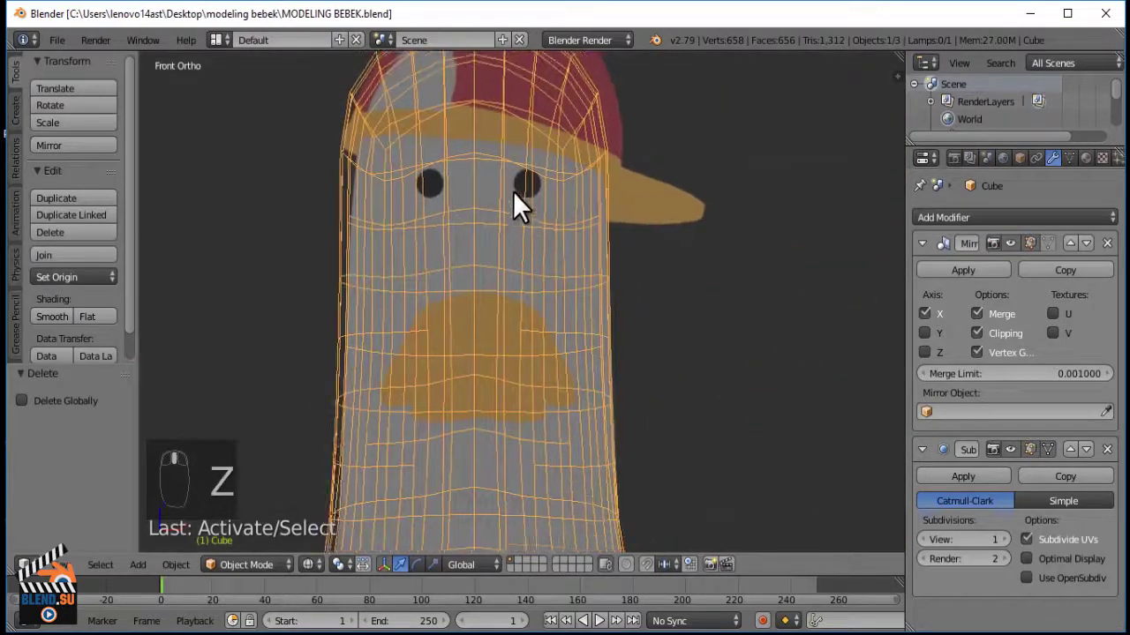
key(z)
key(z)
key(z)
key(z)
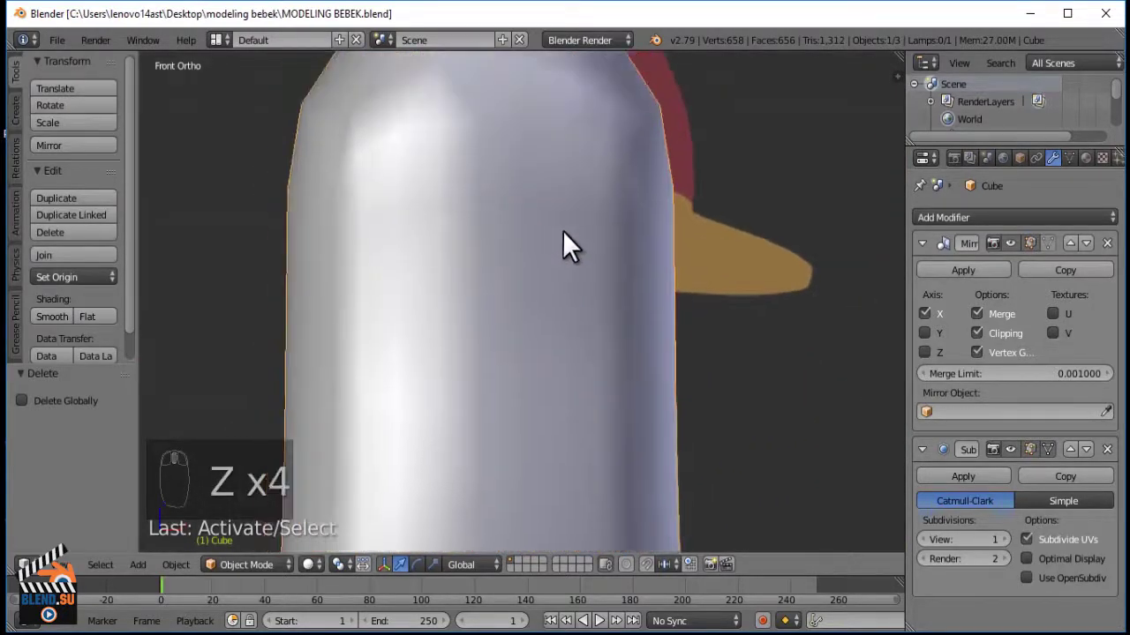
click(556, 237)
key(shift+a)
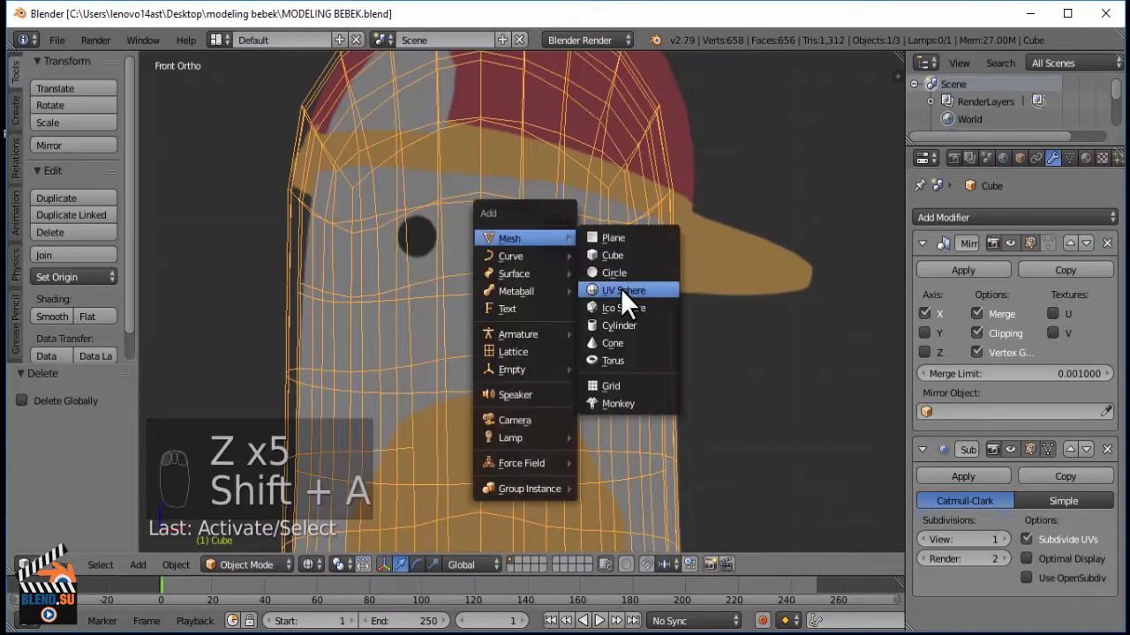
click(658, 287)
click(27, 416)
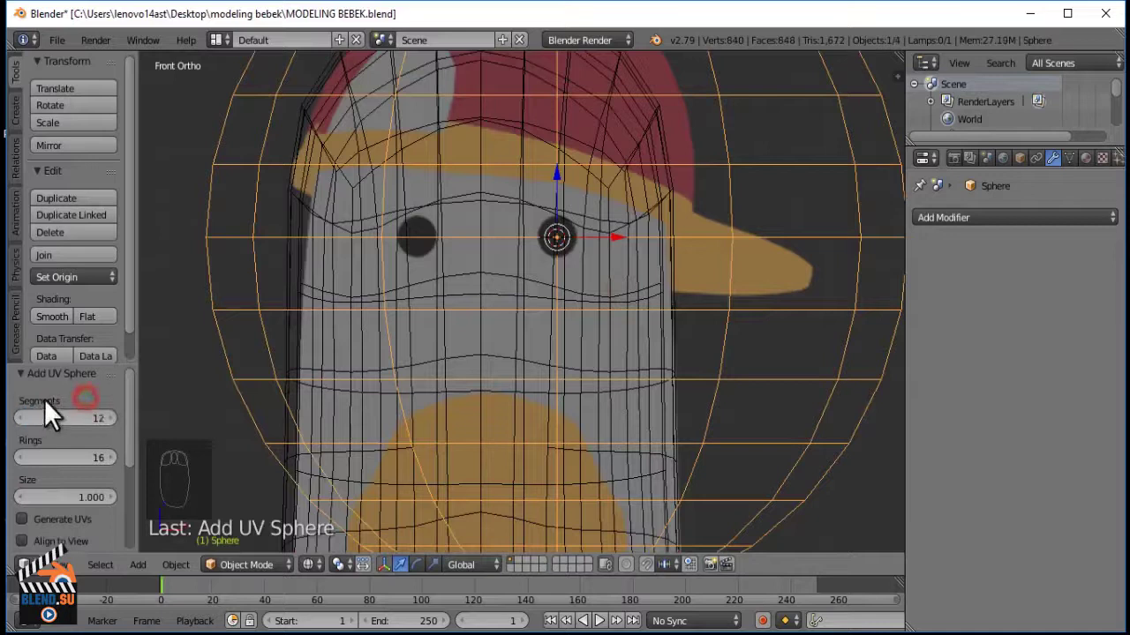
Add a Subdivision Surface modifier to the sphere and shade it smooth.
click(961, 216)
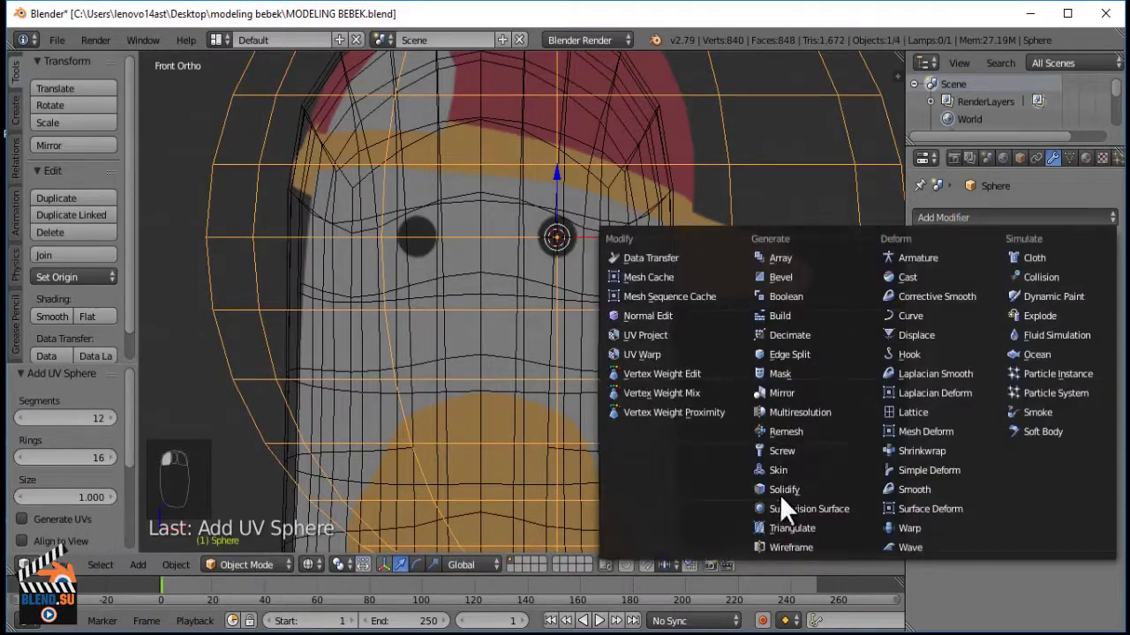
click(797, 510)
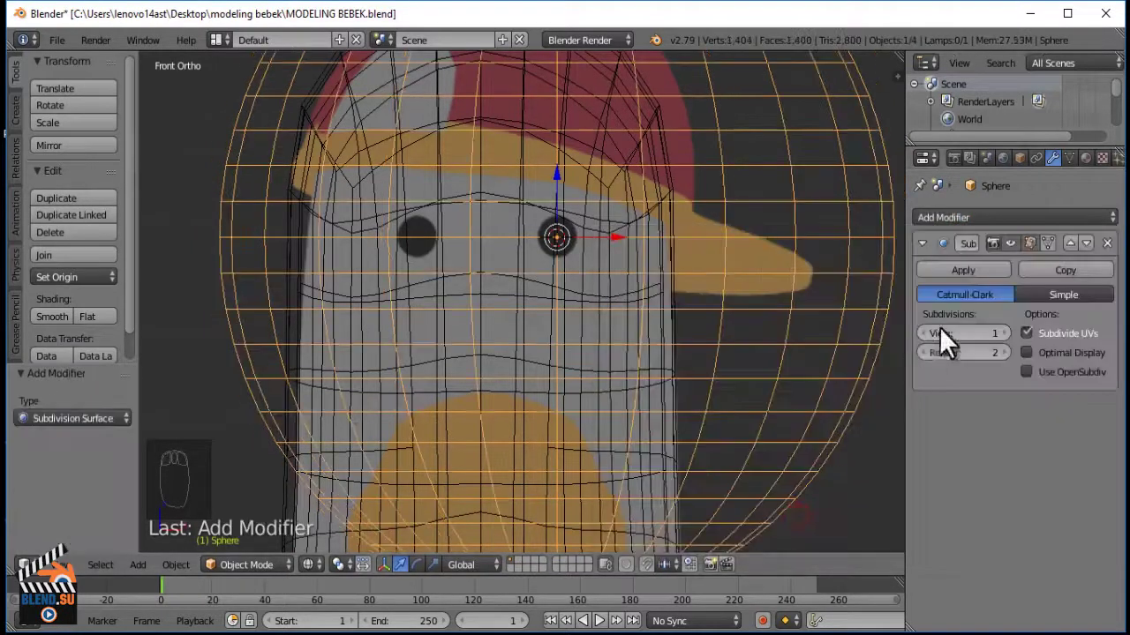
click(53, 318)
scroll(701, 188, down, 2)
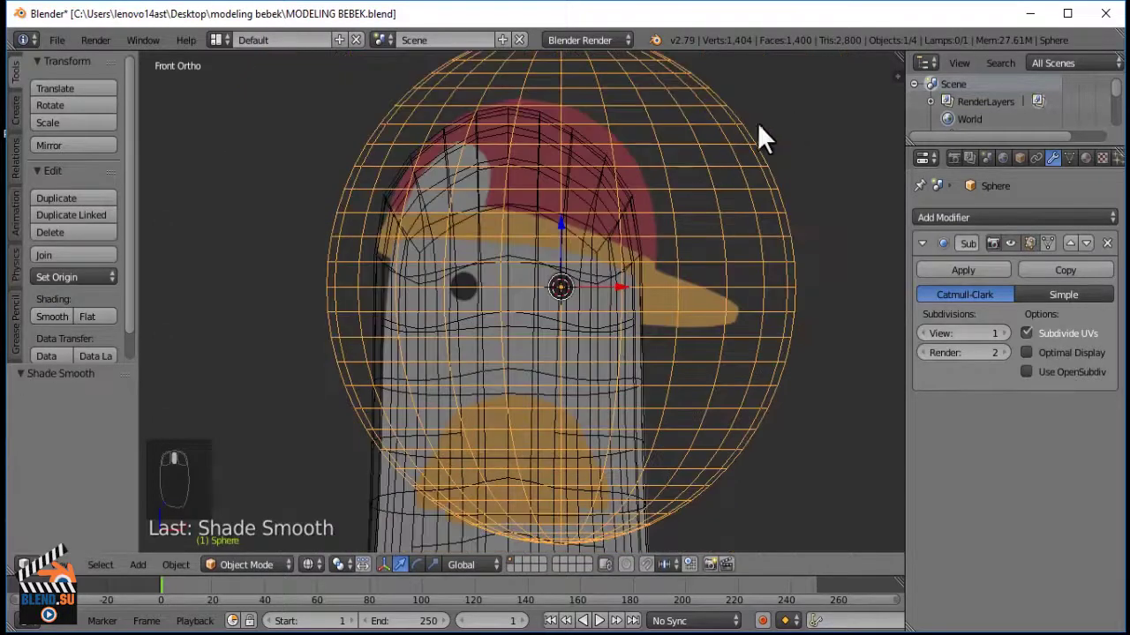
Scale the sphere down to the size of the reference eye, by about 0.113 and again by 0.514.
key(s)
click(618, 243)
key(s)
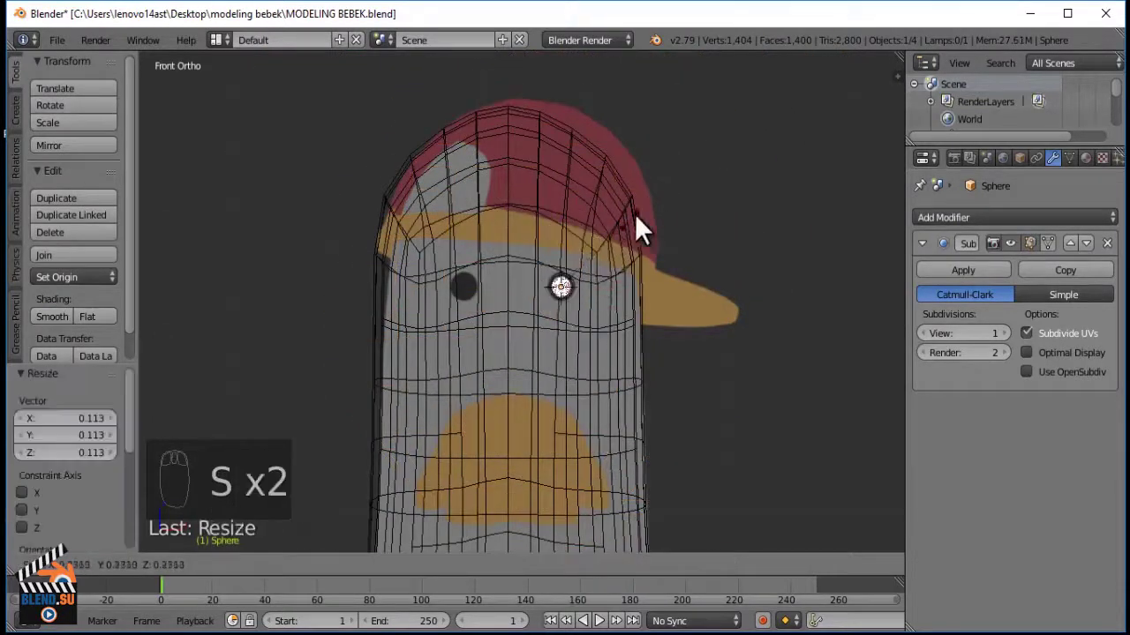
click(658, 194)
Move the eye sphere along the Y axis to the front surface of the duck's face.
key(KP_3)
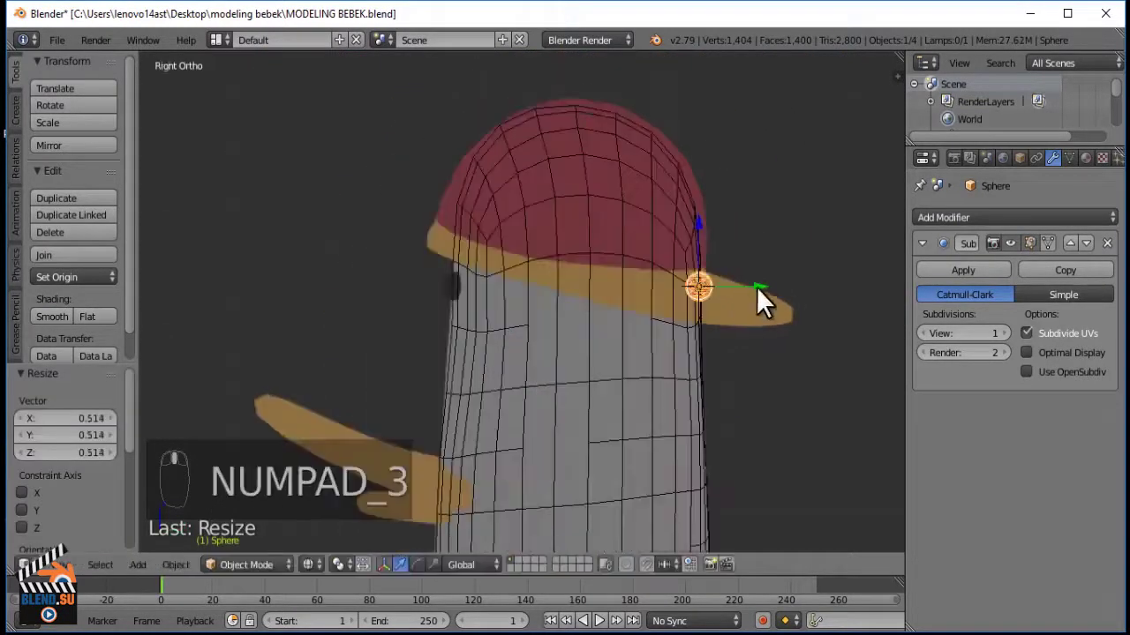
mouse_move(756, 287)
mouse_down()
mouse_move(491, 288)
mouse_move(551, 276)
mouse_up()
scroll(450, 284, up, 5)
scroll(581, 257, down, 1)
key(z)
scroll(481, 287, up, 3)
key(KP_1)
key(z)
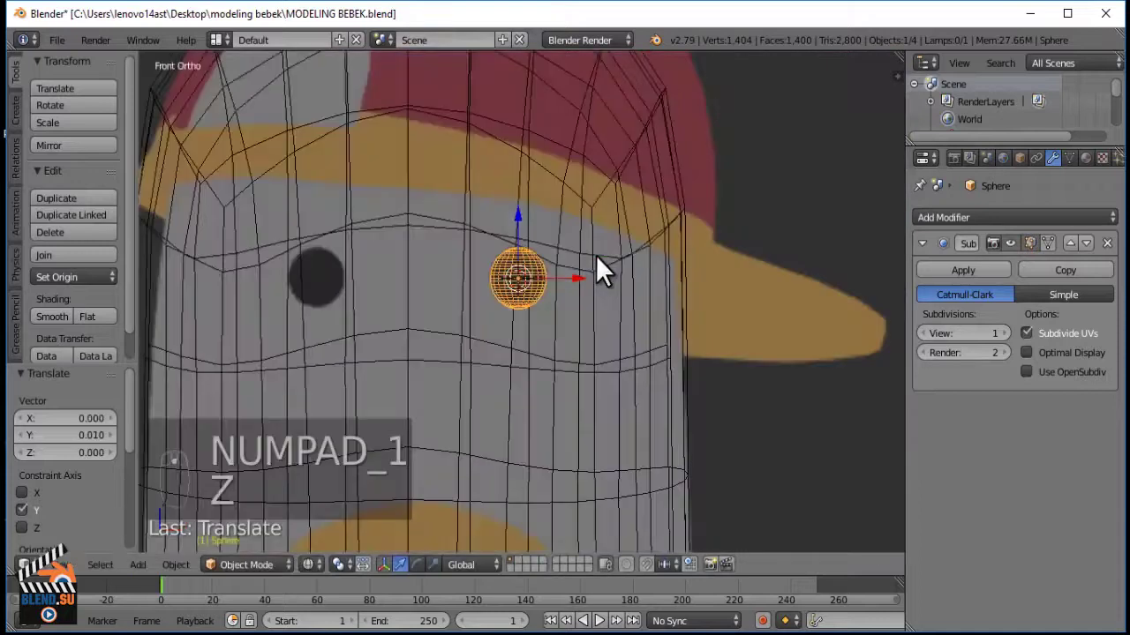
scroll(617, 265, down, 4)
scroll(623, 235, up, 2)
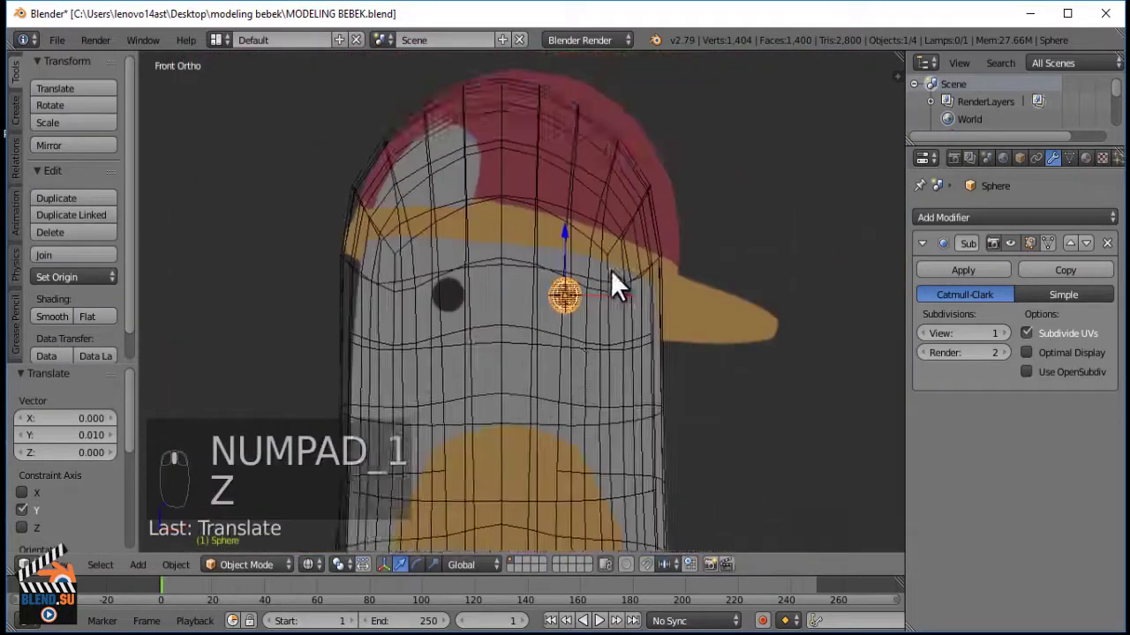
key(z)
mouse_move(612, 282)
middle_down()
mouse_move(479, 335)
mouse_move(559, 315)
mouse_move(543, 322)
middle_up()
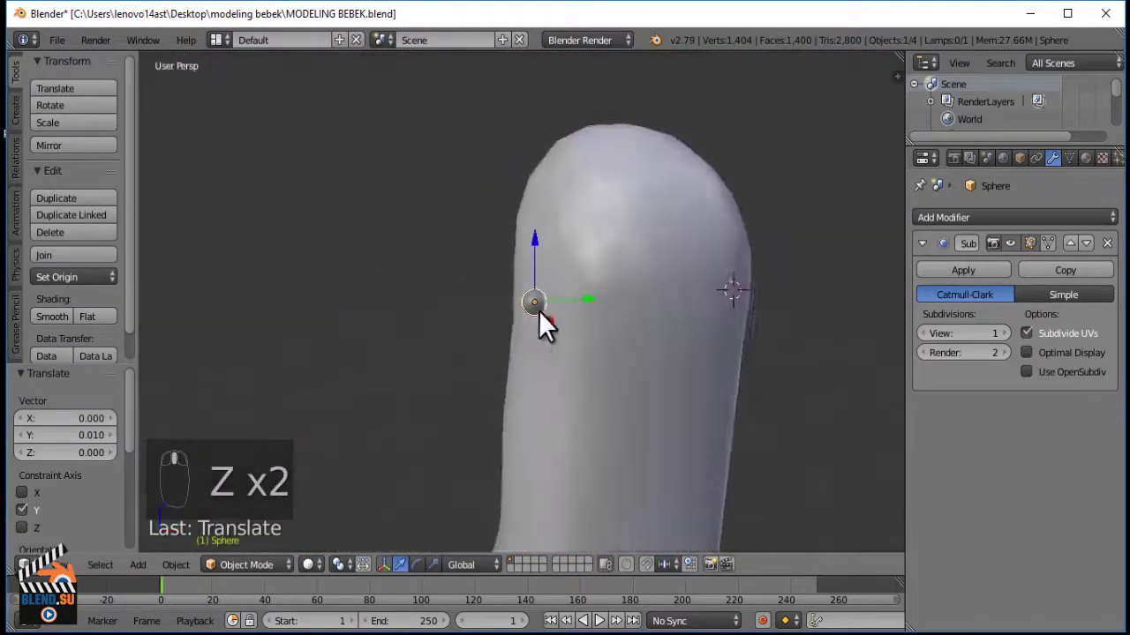
Duplicate the eye sphere and move the copy about -0.401 along X onto the other reference eye.
key(KP_1)
key(z)
scroll(594, 301, down, 2)
scroll(652, 227, up, 1)
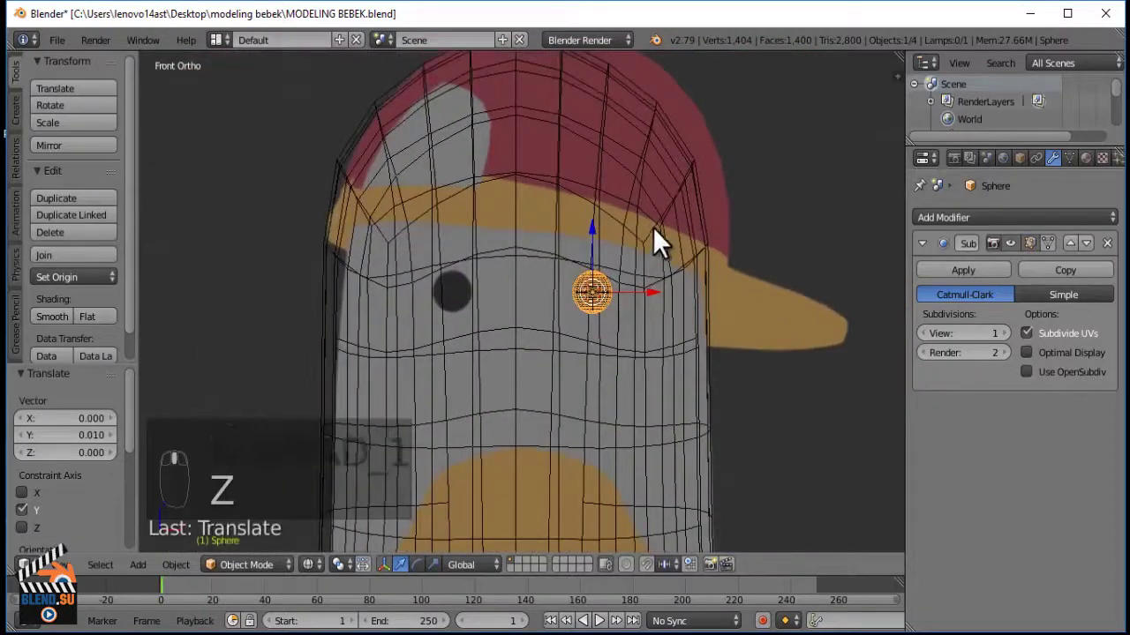
key(shift+d)
key(x)
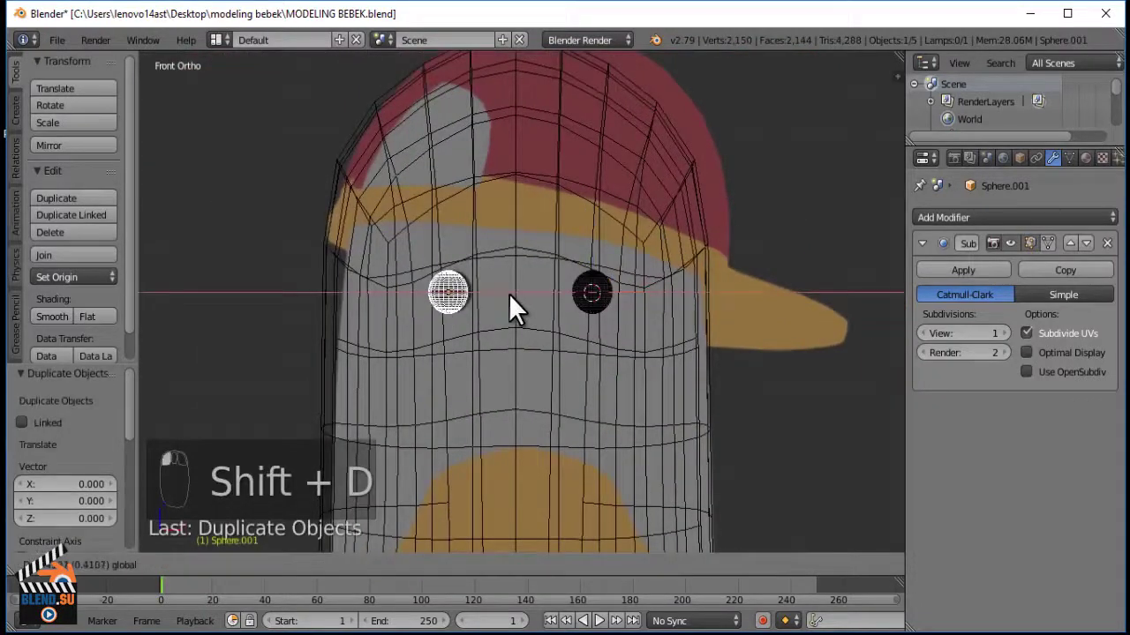
click(510, 295)
key(z)
middle_drag(597, 310, 522, 323)
key(KP_1)
scroll(556, 291, up, 1)
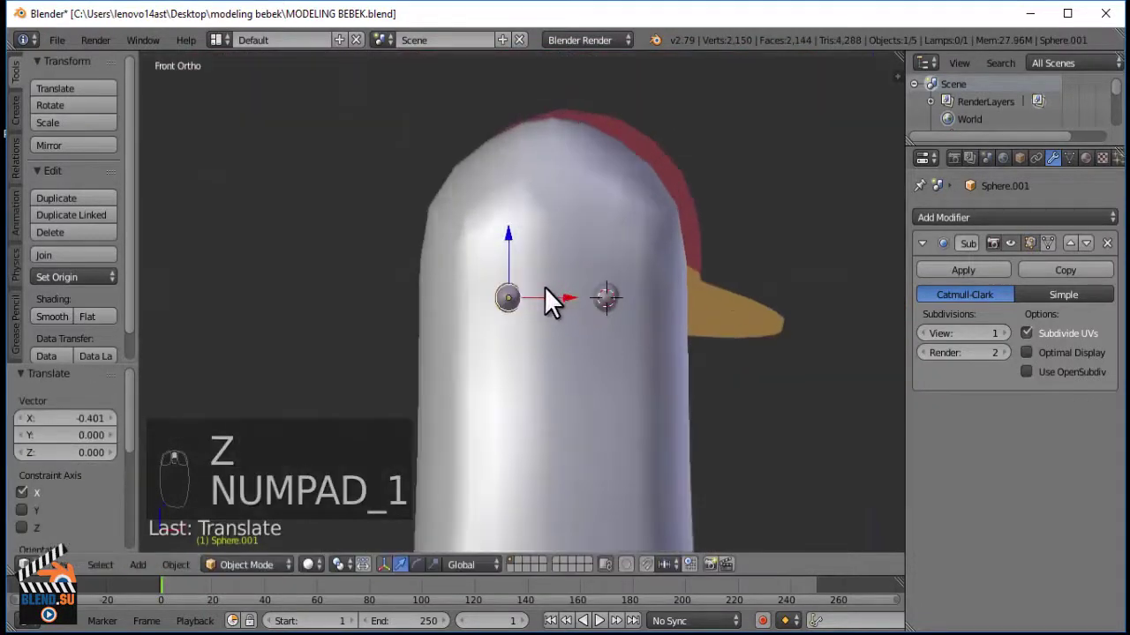
Select the body mesh in wireframe with the reference wings in view.
key(z)
scroll(548, 289, down, 5)
shift+middle_drag(628, 529, 666, 350)
right_click(666, 353)
scroll(676, 350, up, 3)
shift+middle_drag(728, 399, 707, 408)
scroll(664, 390, down, 2)
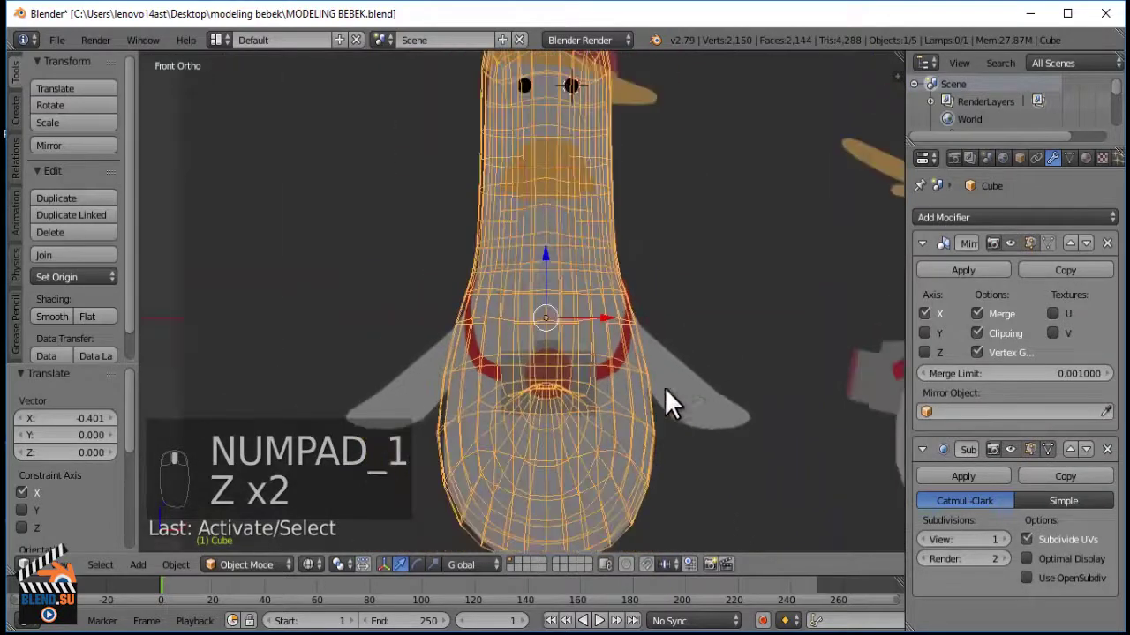
Sketch a rough wing outline over the reference wing with the Grease Pencil and erase it.
key(d)
drag(704, 369, 623, 334)
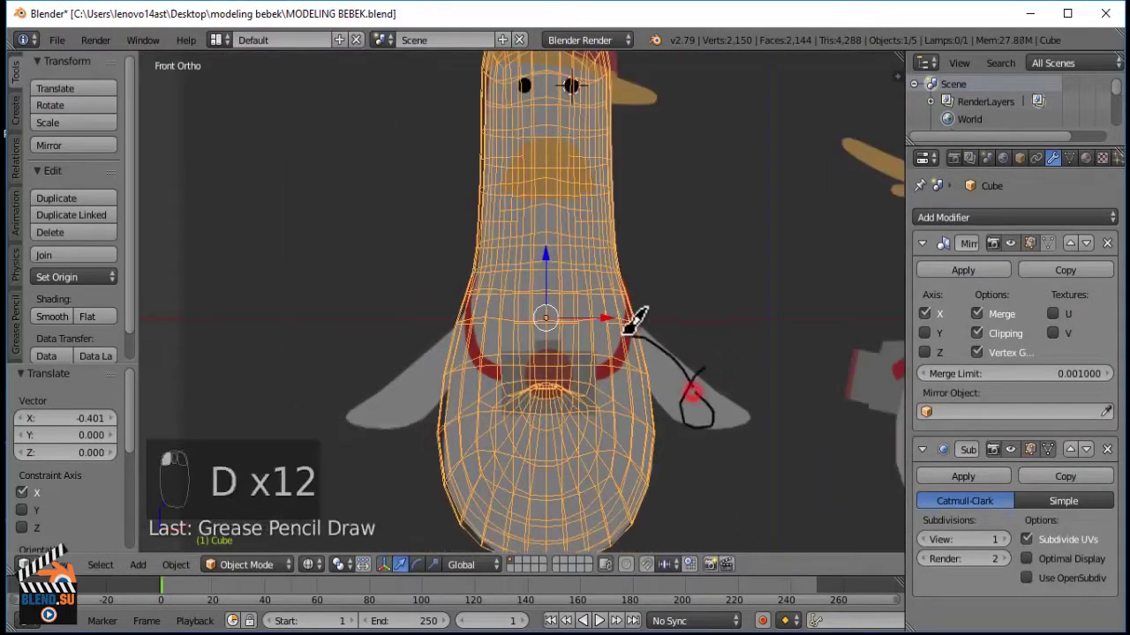
scroll(626, 336, down, 2)
shift+middle_drag(639, 346, 594, 305)
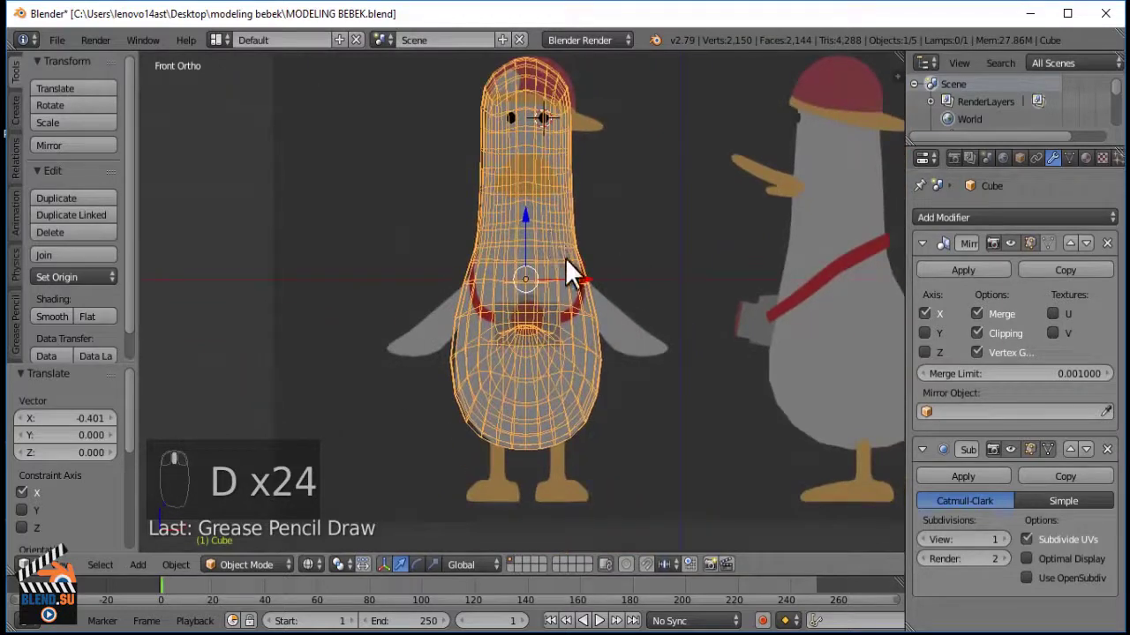
Enter Edit Mode on the body mesh and select the six side vertices where the wing joins the body.
scroll(583, 259, up, 3)
scroll(593, 259, down, 1)
shift+middle_drag(593, 260, 615, 336)
key(z)
right_click(555, 120)
scroll(618, 265, up, 4)
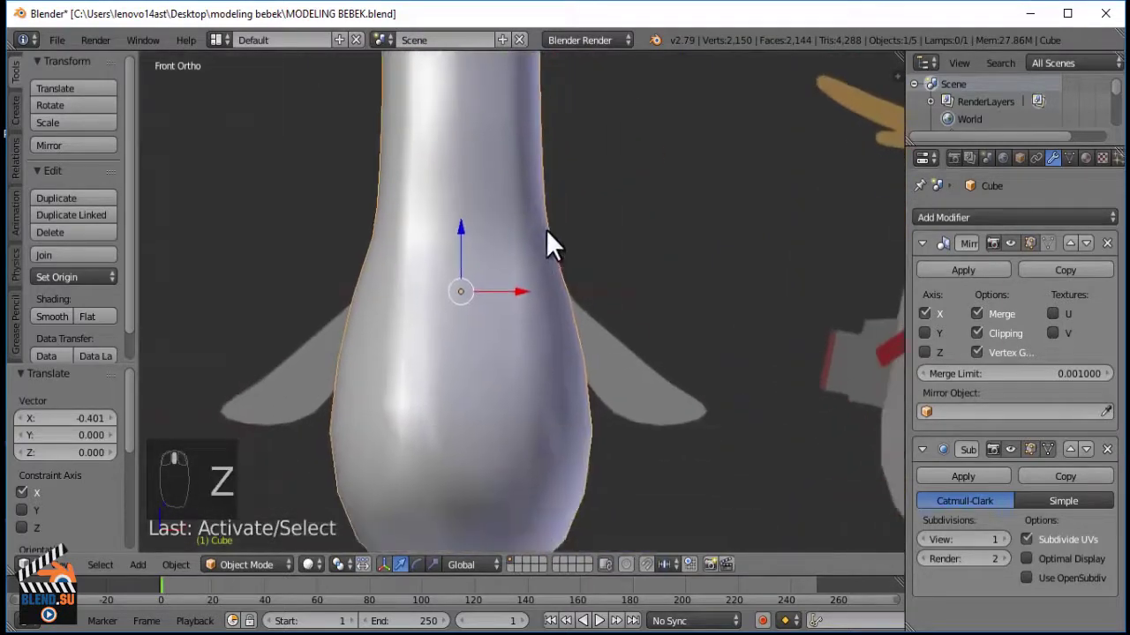
key(z)
key(Tab)
shift+right_click(528, 224)
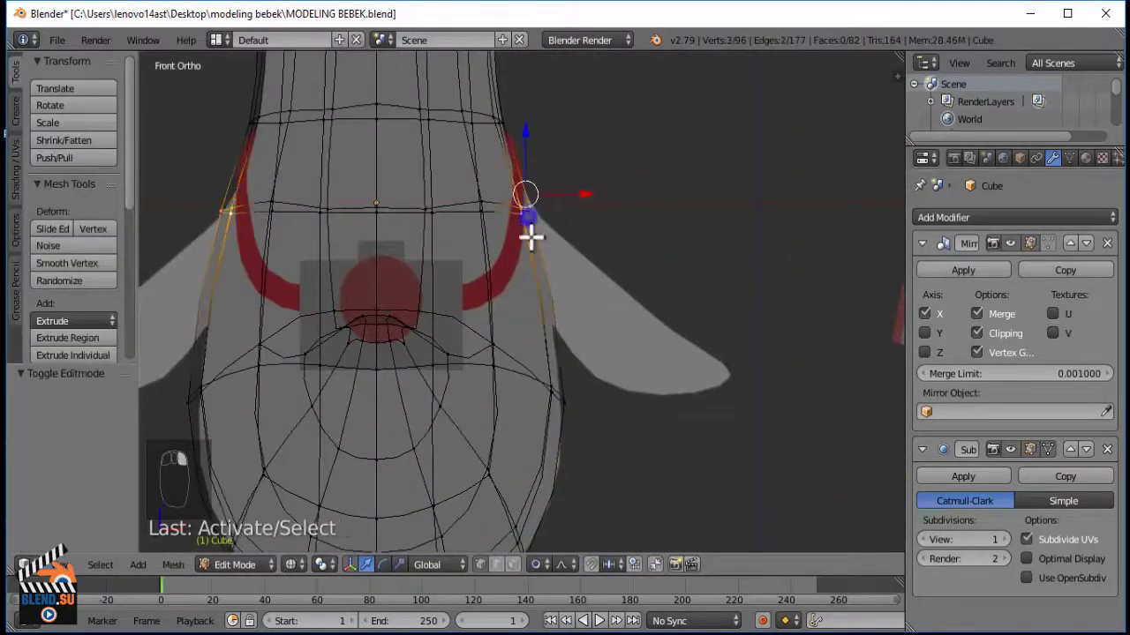
shift+right_click(556, 397)
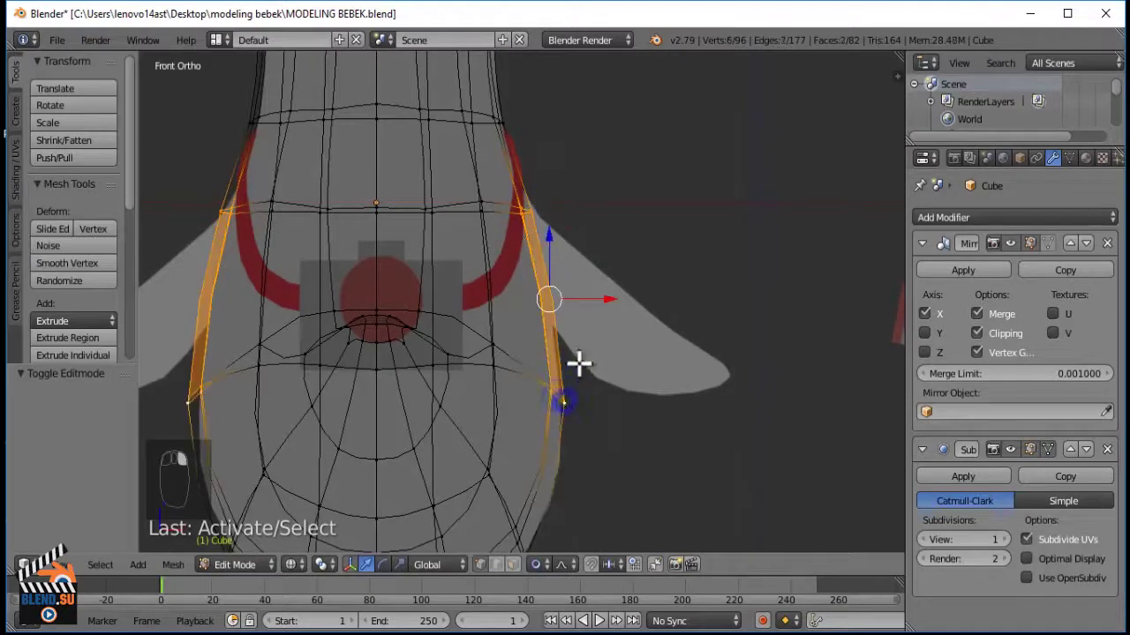
Extrude the two selected side faces in place at the wing joint, without any offset.
key(KP_3)
key(z)
scroll(551, 334, up, 3)
scroll(552, 335, down, 4)
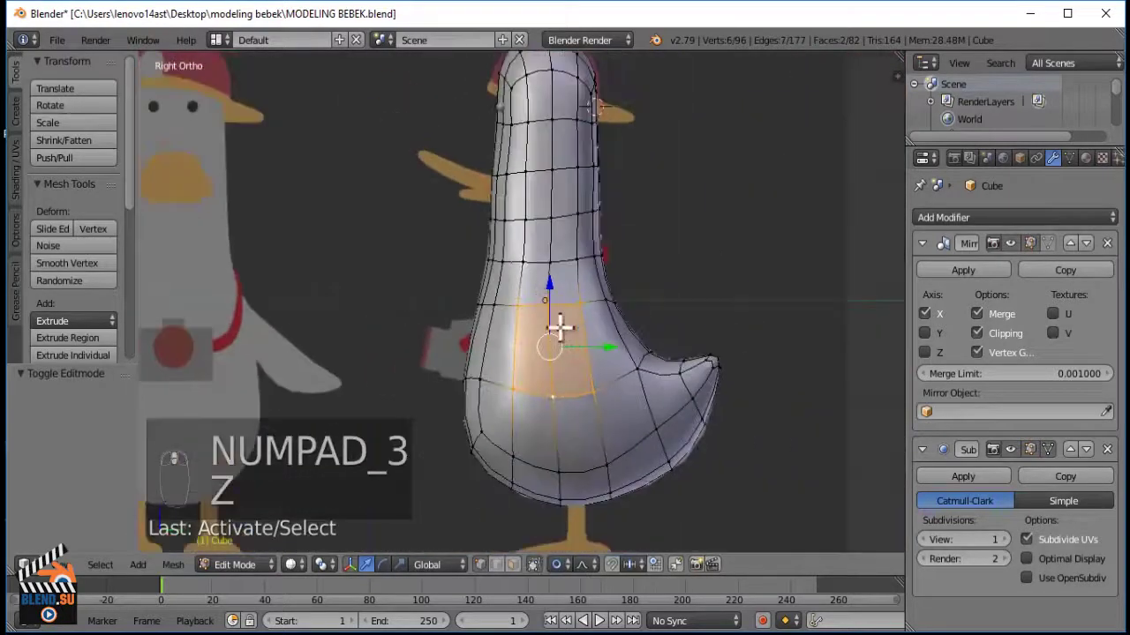
middle_drag(559, 327, 573, 360)
key(grave)
key(KP_1)
scroll(572, 355, up, 4)
shift+middle_drag(558, 316, 558, 275)
key(e)
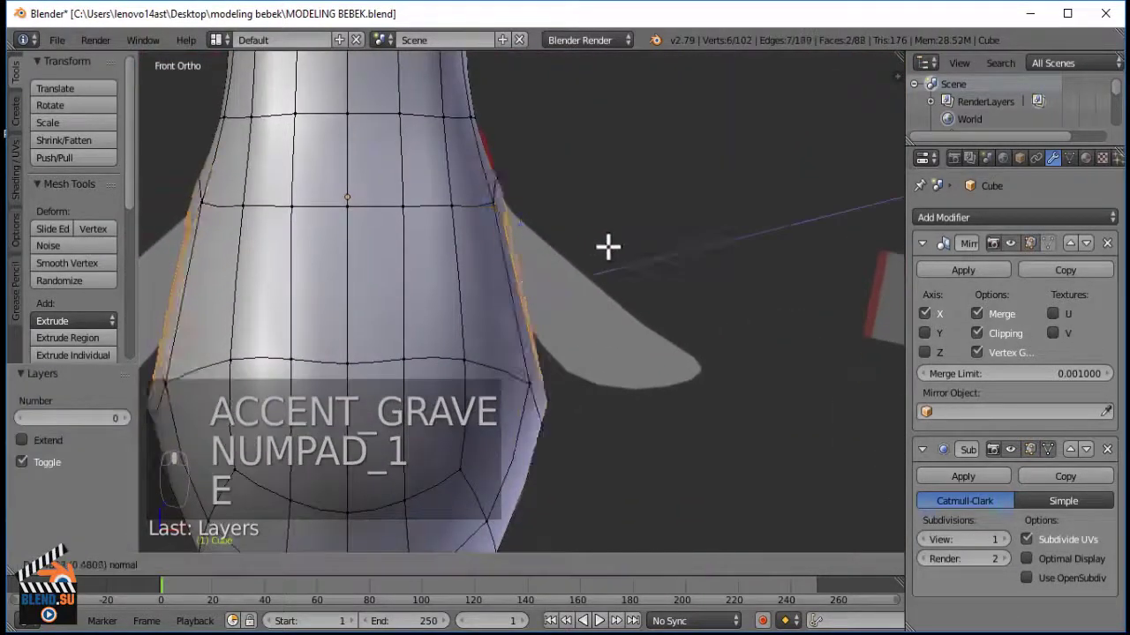
right_click(671, 247)
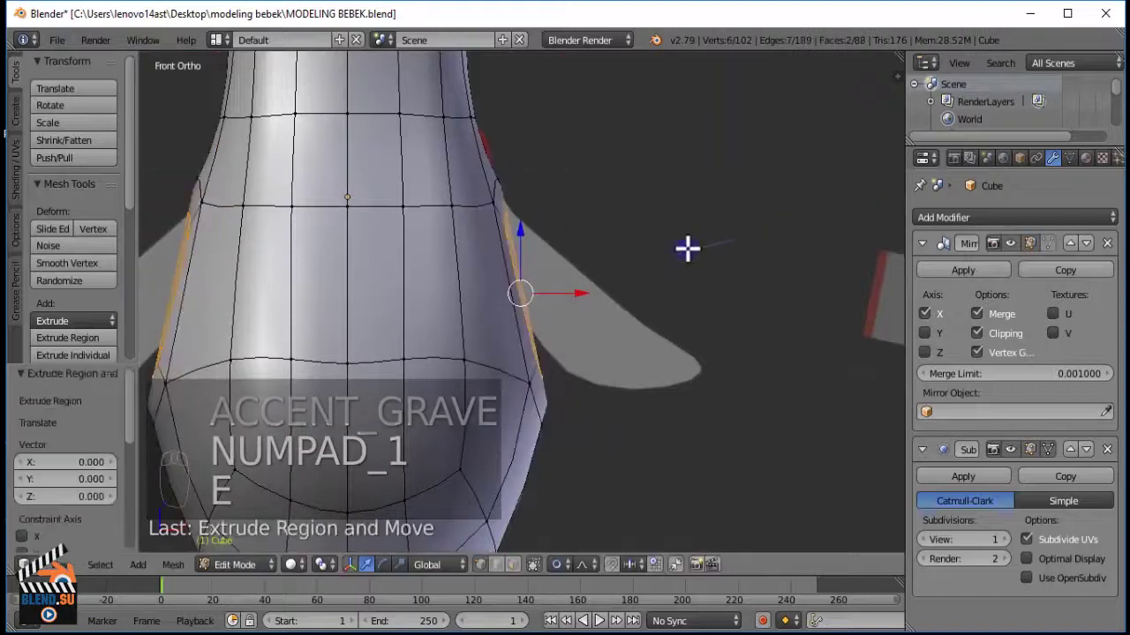
Try to move the extruded side faces outward over the reference wing with proportional editing.
click(563, 564)
middle_drag(586, 262, 506, 252)
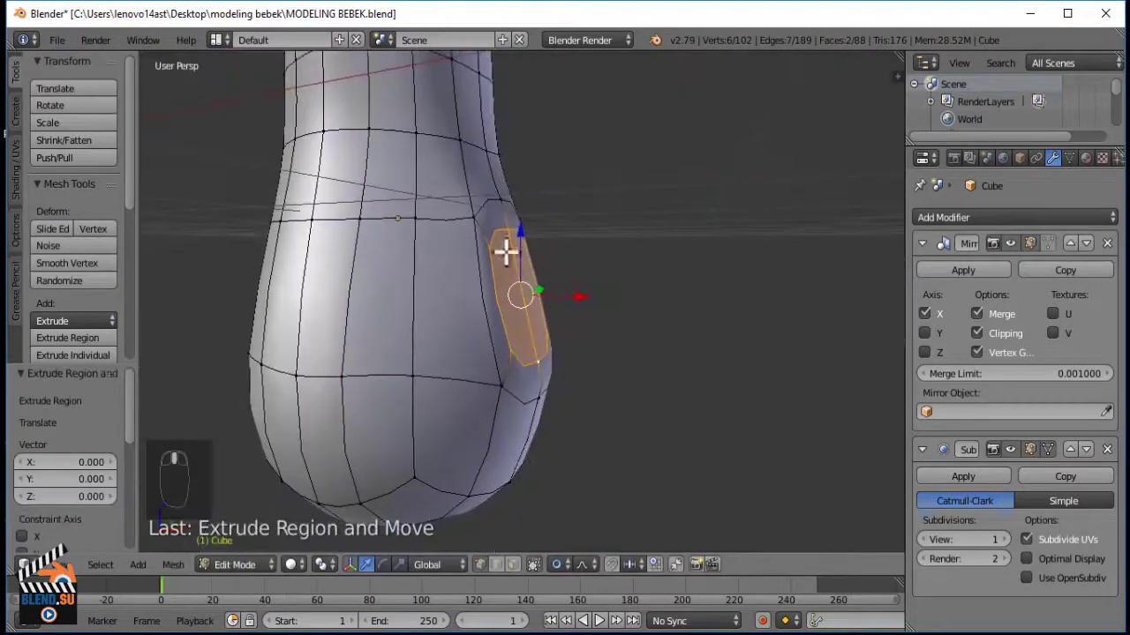
key(KP_1)
click(564, 566)
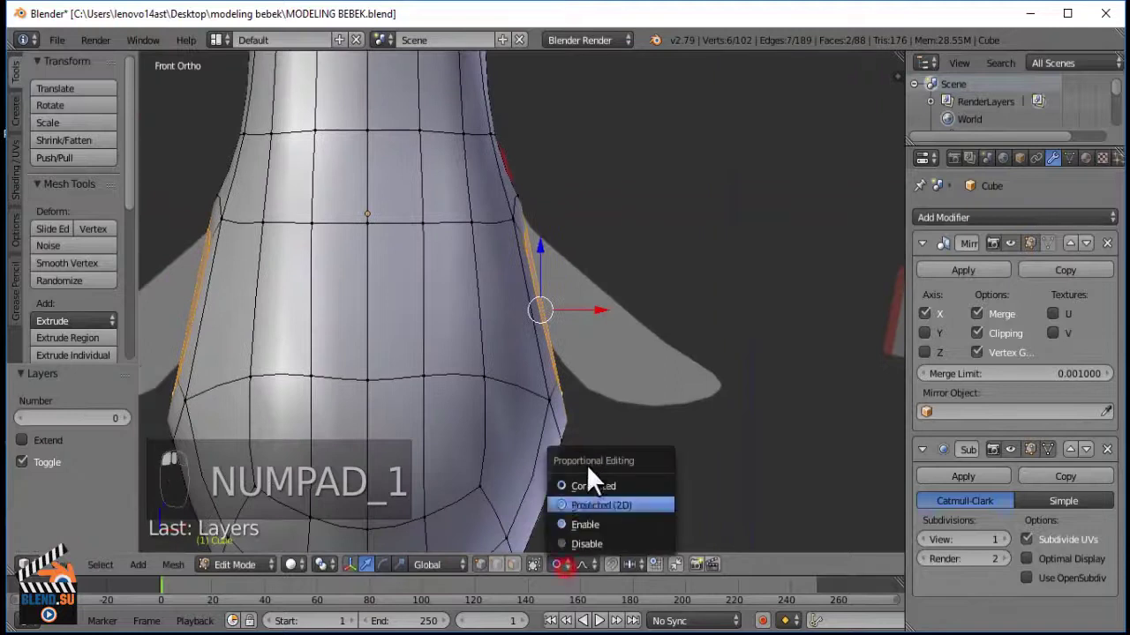
key(g)
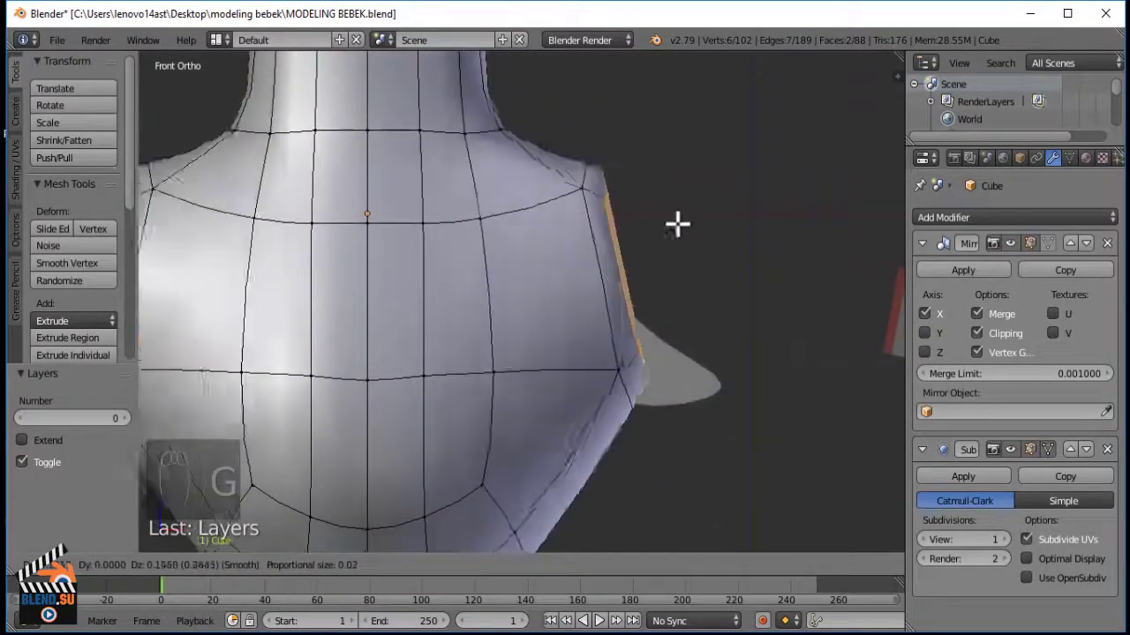
click(609, 234)
shift+scroll(592, 258, down, 1)
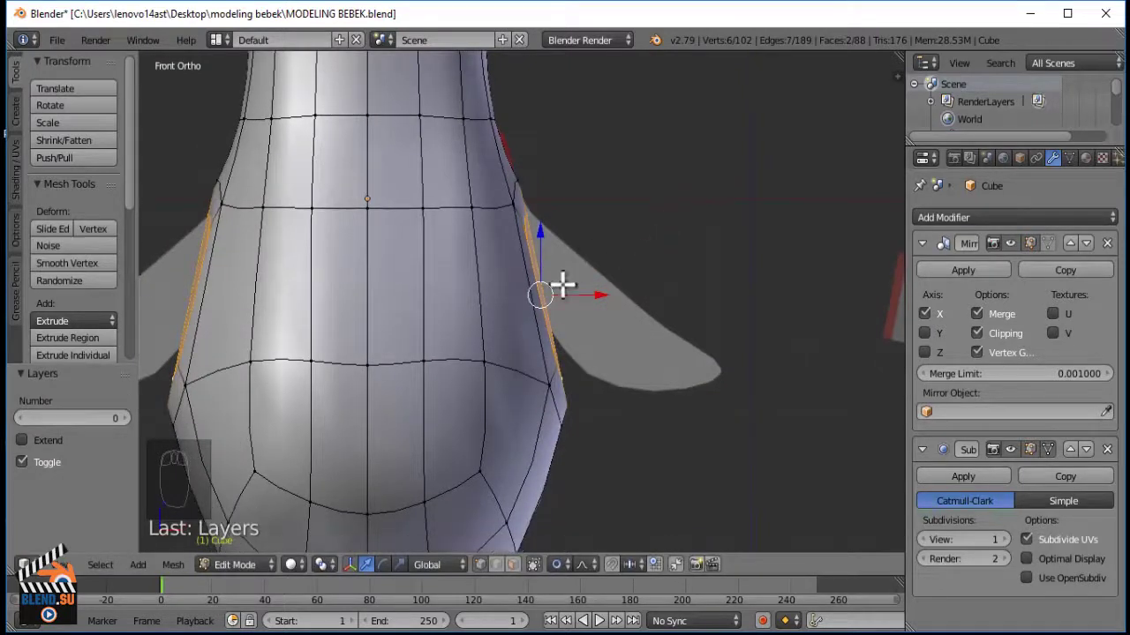
Disable proportional editing and move the extruded side faces outward over the reference wing.
click(565, 563)
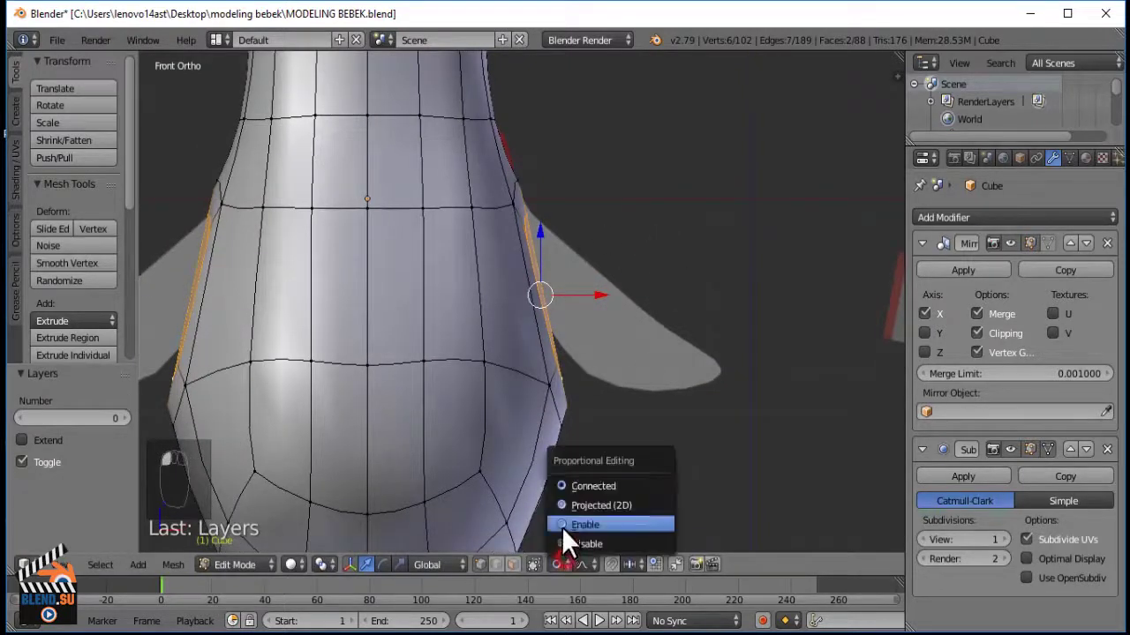
click(572, 543)
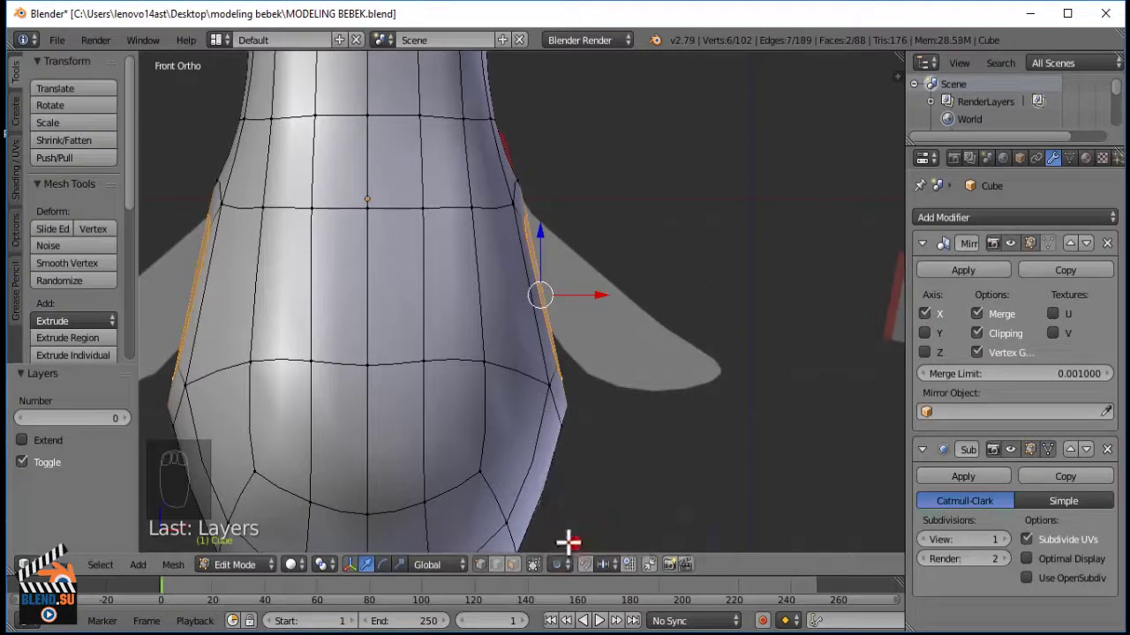
shift+middle_drag(641, 359, 623, 361)
key(g)
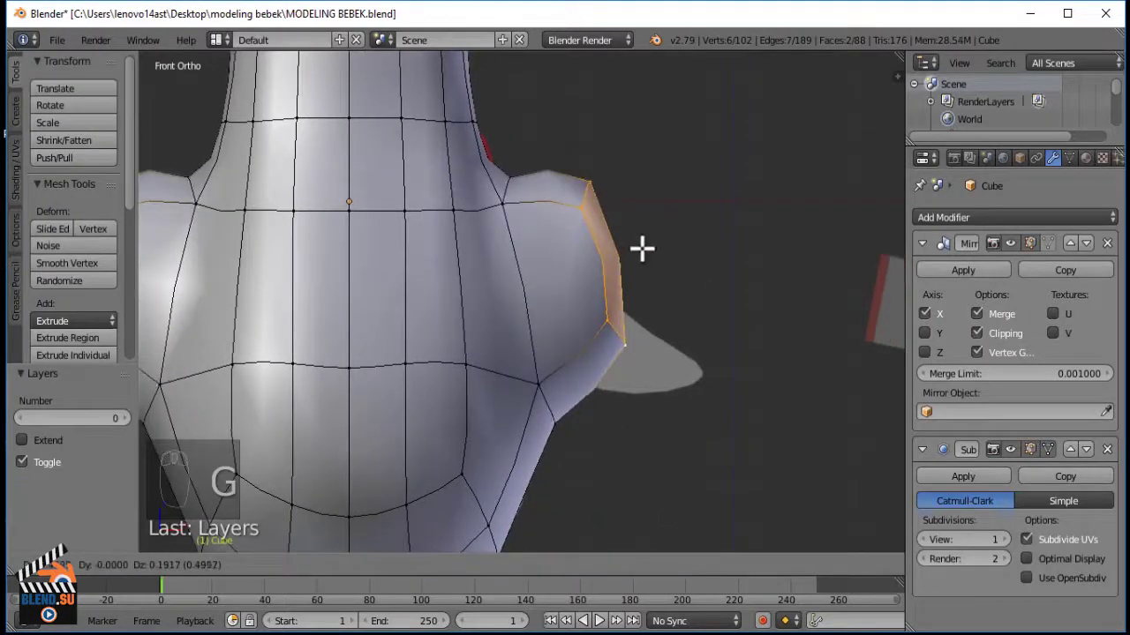
click(587, 256)
shift+middle_drag(575, 307, 549, 281)
key(g)
click(637, 305)
Rotate the extruded wing faces to follow the reference wing's slant and scale them to 0.615.
key(r)
click(743, 237)
key(s)
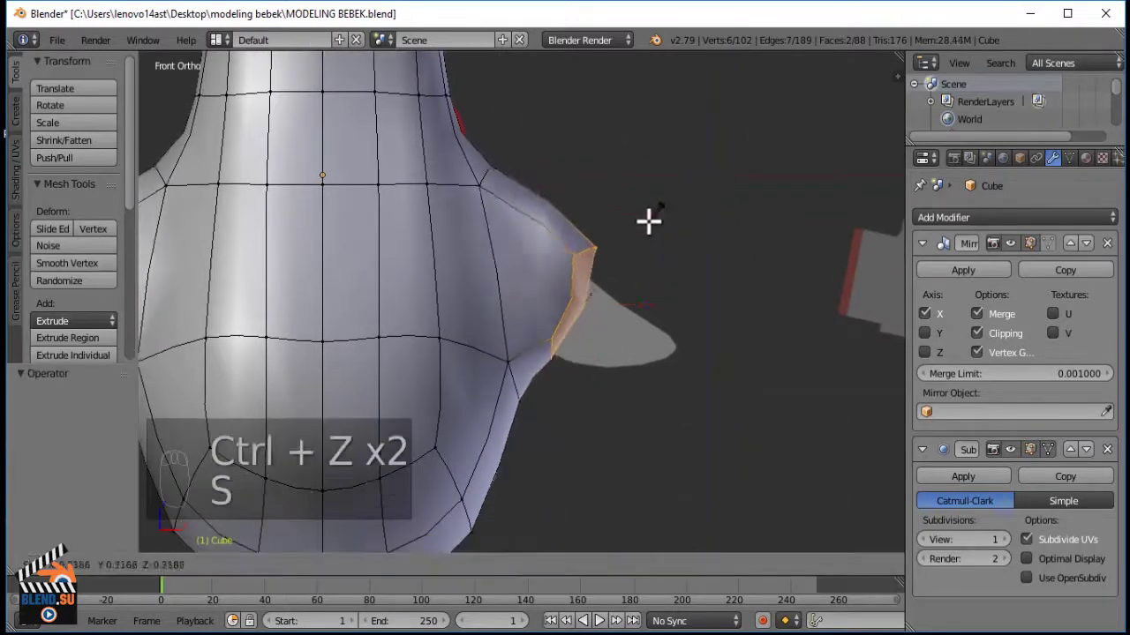
click(653, 227)
Move the wing's end faces toward the reference wing tip by 0.526 in X and -0.261 in Z, and resize them in wireframe.
key(g)
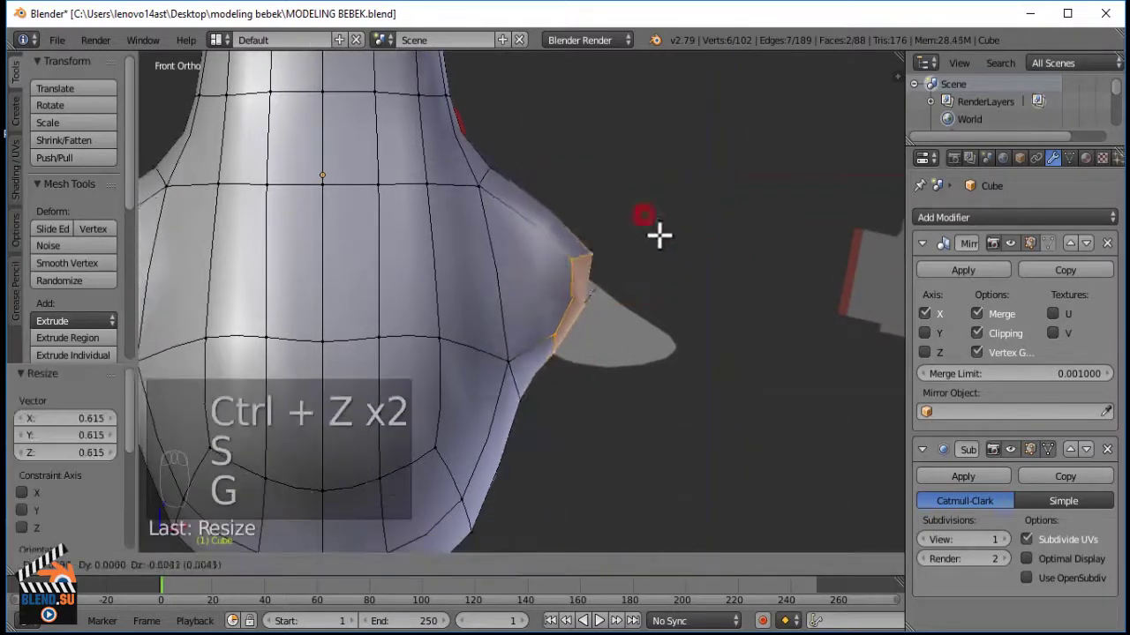
click(743, 270)
key(z)
key(s)
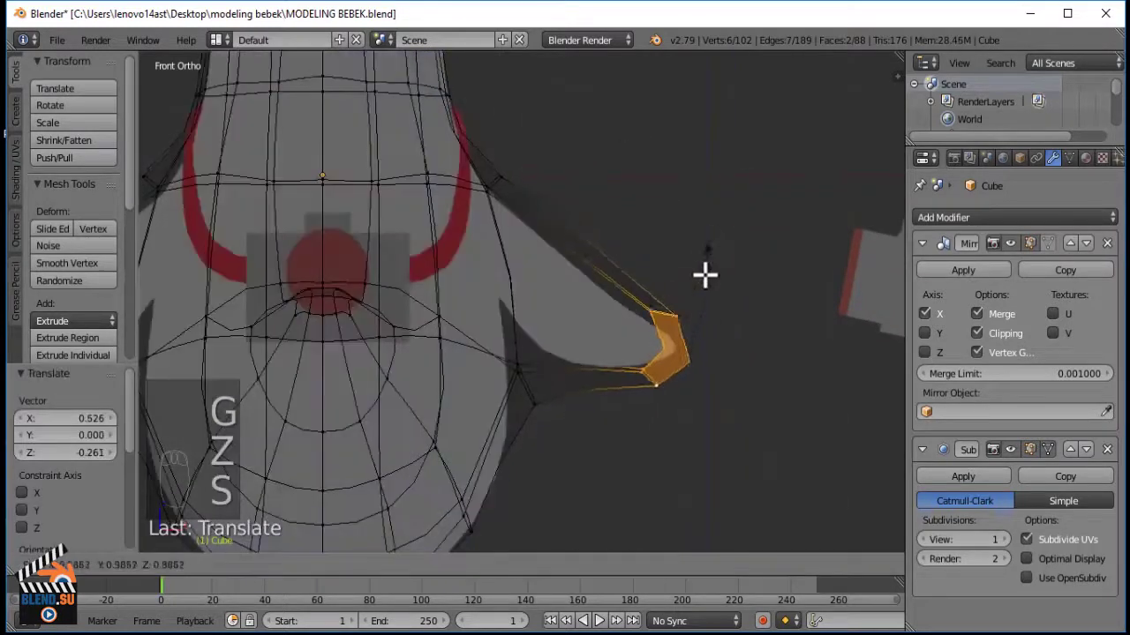
click(697, 324)
Nudge the wing's end faces into alignment with the reference wing tip.
key(g)
click(656, 347)
shift+middle_drag(656, 347, 659, 334)
scroll(660, 336, up, 4)
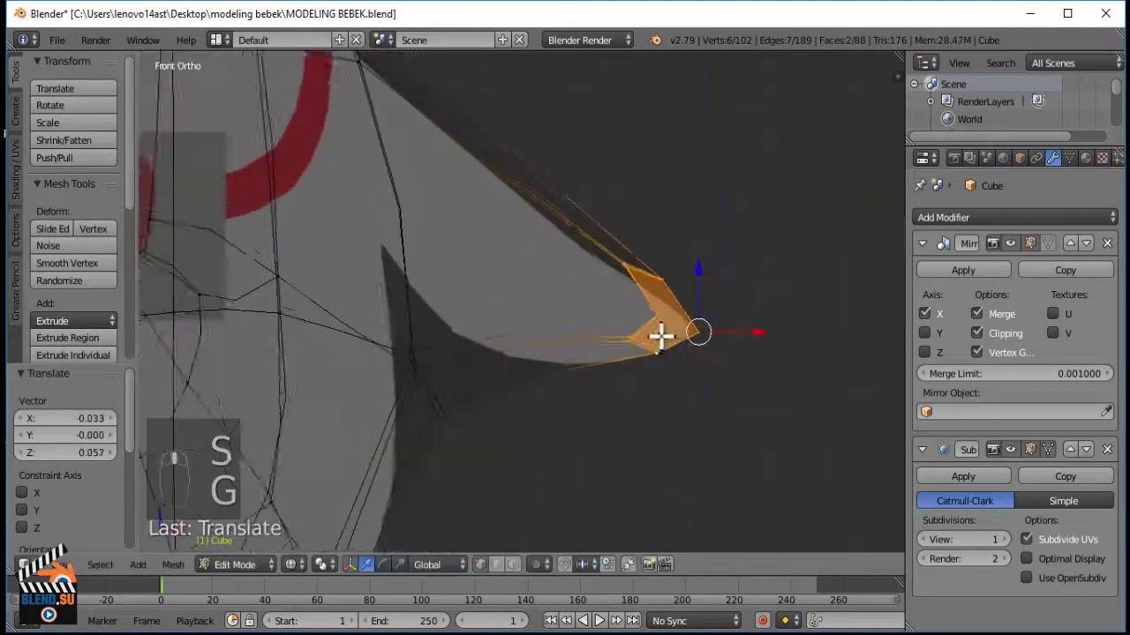
scroll(687, 316, down, 1)
key(g)
click(681, 316)
shift+middle_drag(466, 115, 457, 160)
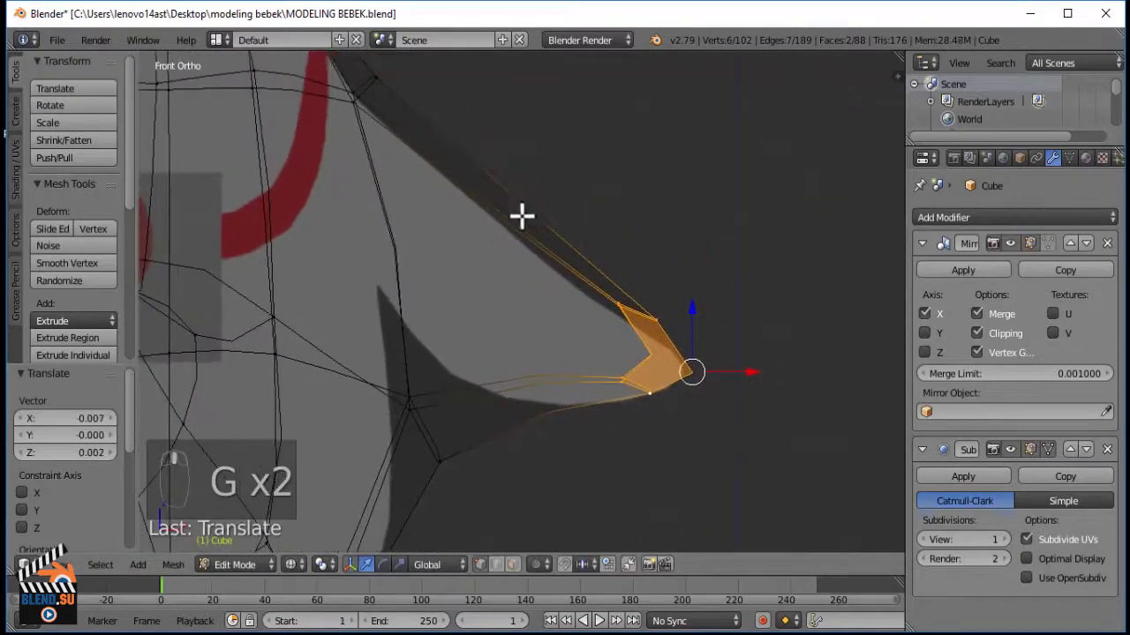
Add three evenly spaced loop cuts across the wing between the body and the tip.
key(ctrl+r)
scroll(510, 204, up, 1)
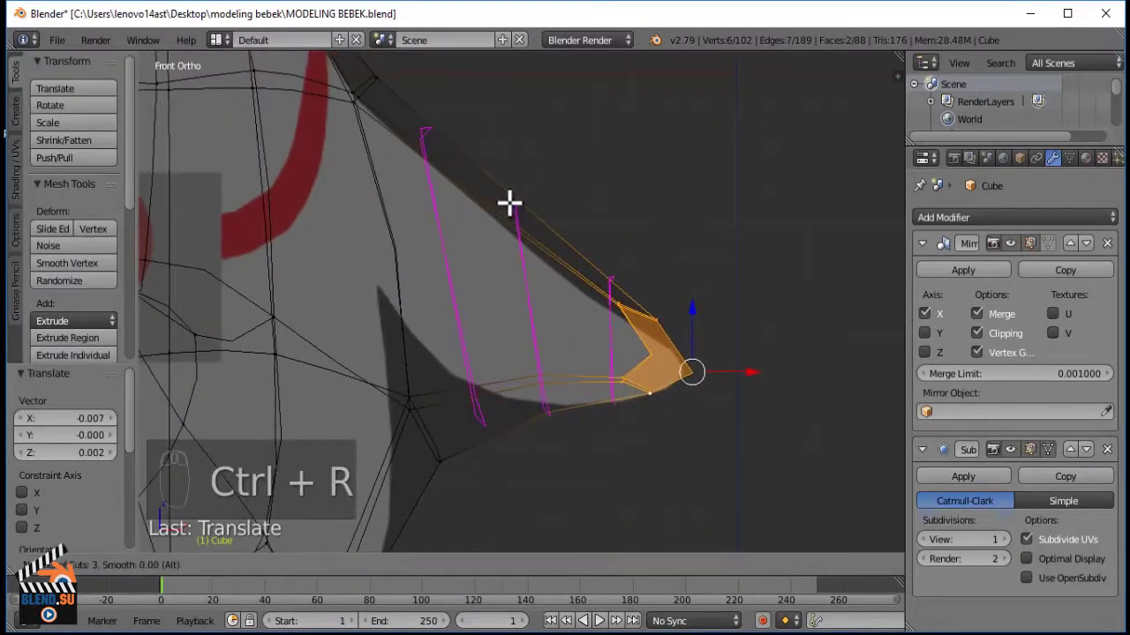
click(509, 205)
right_click(507, 200)
Move the lower vertices of the wing's innermost loop by -0.290 in X and 0.304 in Z, up to the reference armpit.
shift+scroll(504, 381, up, 1)
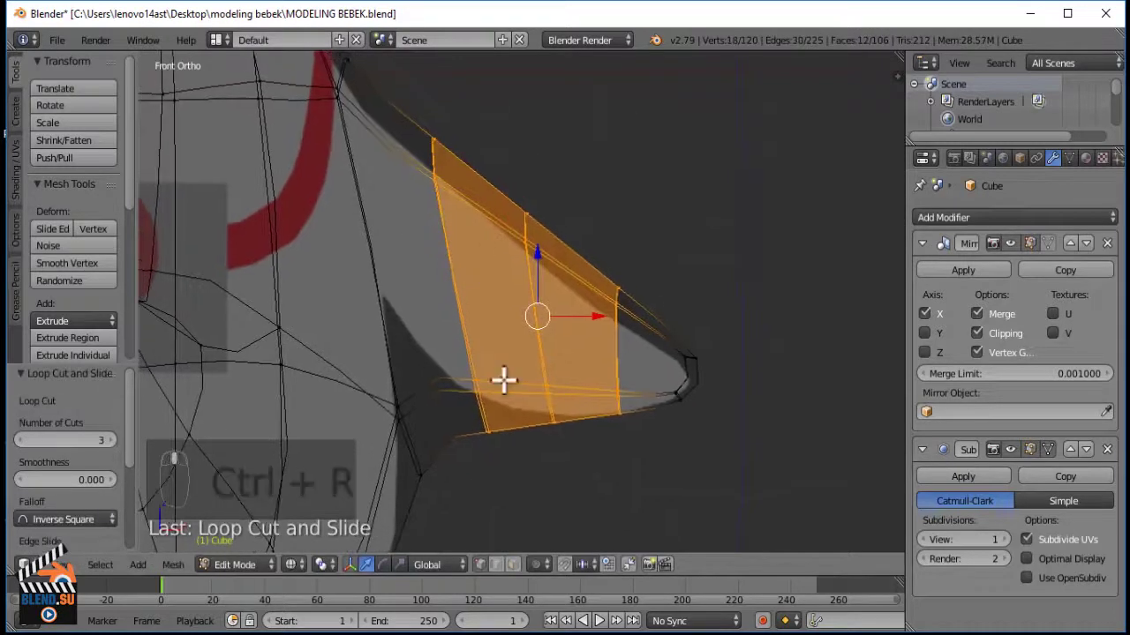
key(a)
ctrl+scroll(507, 357, up, 1)
drag(512, 492, 514, 494)
key(g)
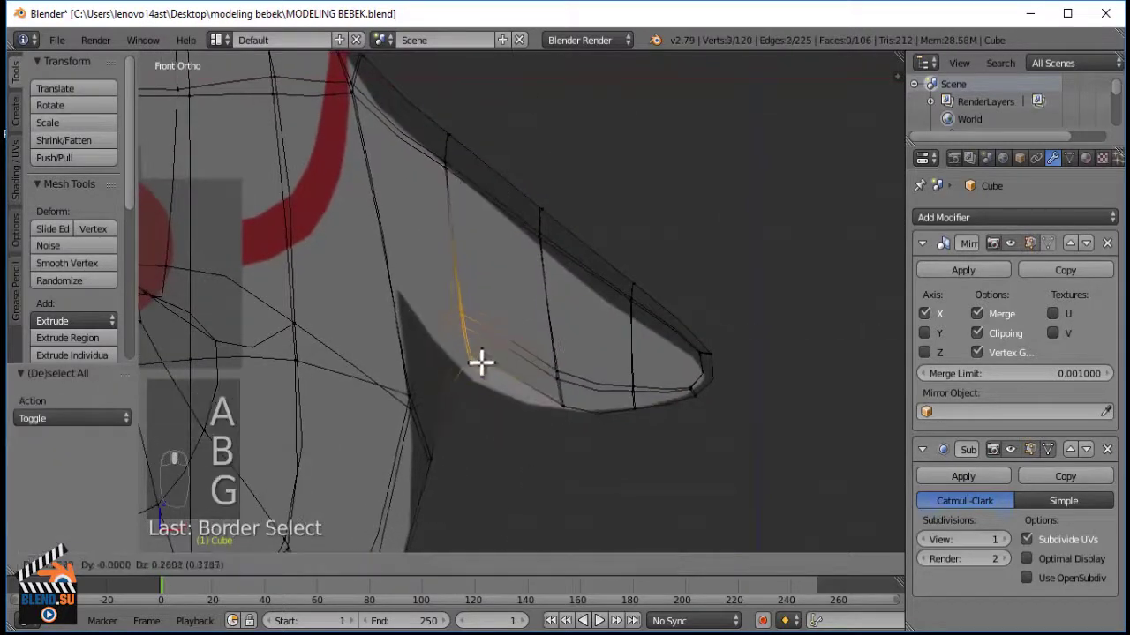
click(426, 349)
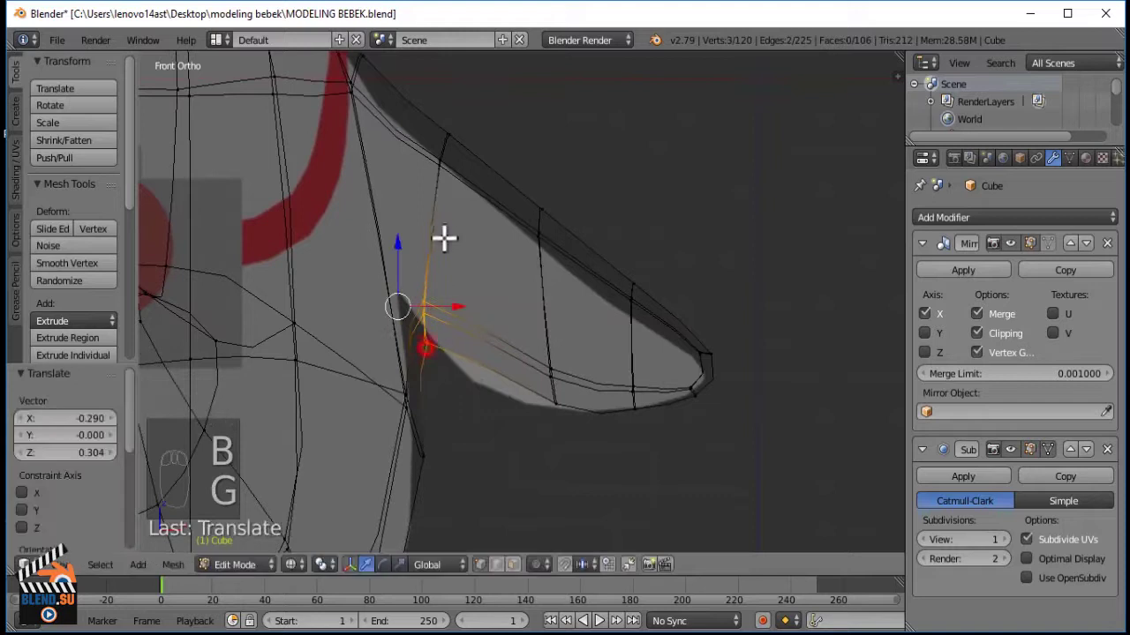
Move the upper vertices of the wing's innermost loop onto the upper edge of the reference wing.
key(a)
key(b)
key(b)
drag(418, 96, 663, 340)
key(g)
click(477, 198)
Move the upper vertices of the wing's middle and outer loops onto the reference wing's upper edge.
key(a)
key(b)
key(g)
click(553, 308)
key(a)
key(b)
key(g)
click(656, 373)
Move the lower vertices of the wing's middle and outer loops onto the reference wing's lower edge.
key(a)
key(b)
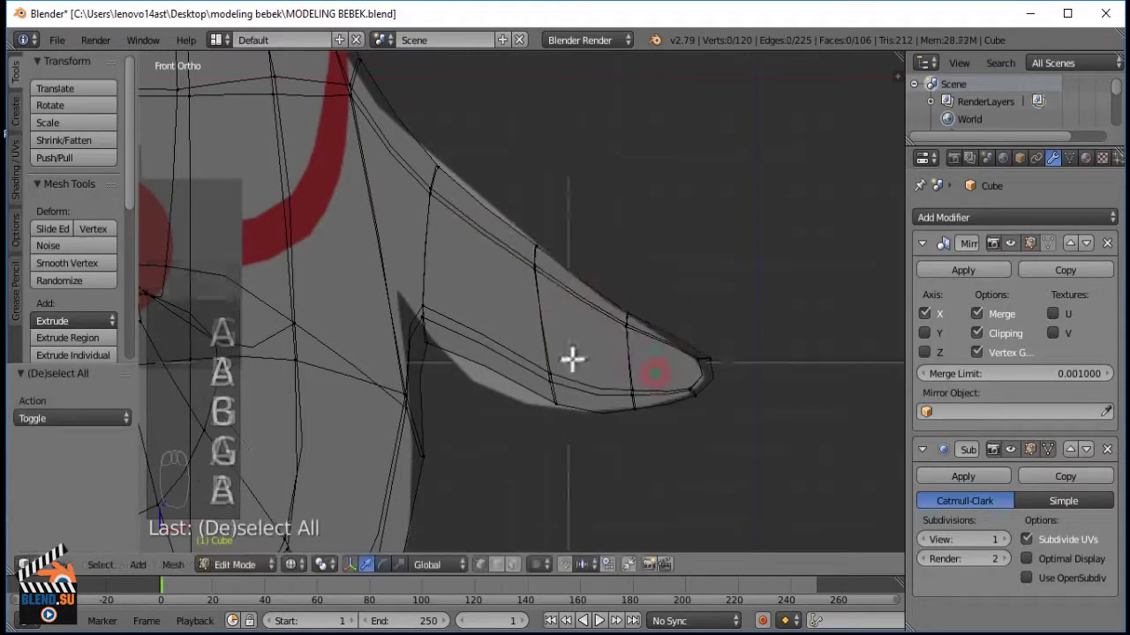
drag(569, 355, 534, 424)
key(g)
click(526, 397)
key(a)
key(b)
drag(584, 374, 651, 455)
key(g)
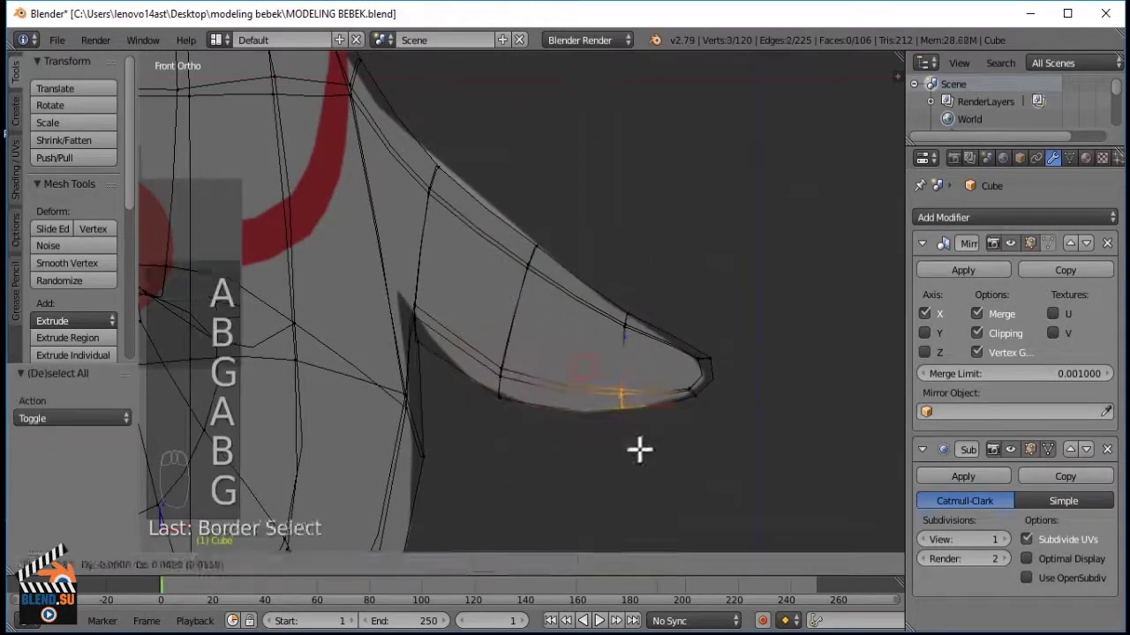
click(636, 448)
Fit the innermost loop's lower vertices to the armpit and shift the body's side vertices by -0.028 in X and -0.014 in Z.
key(a)
key(b)
drag(429, 278, 450, 465)
key(g)
click(415, 346)
key(a)
key(b)
key(g)
click(448, 474)
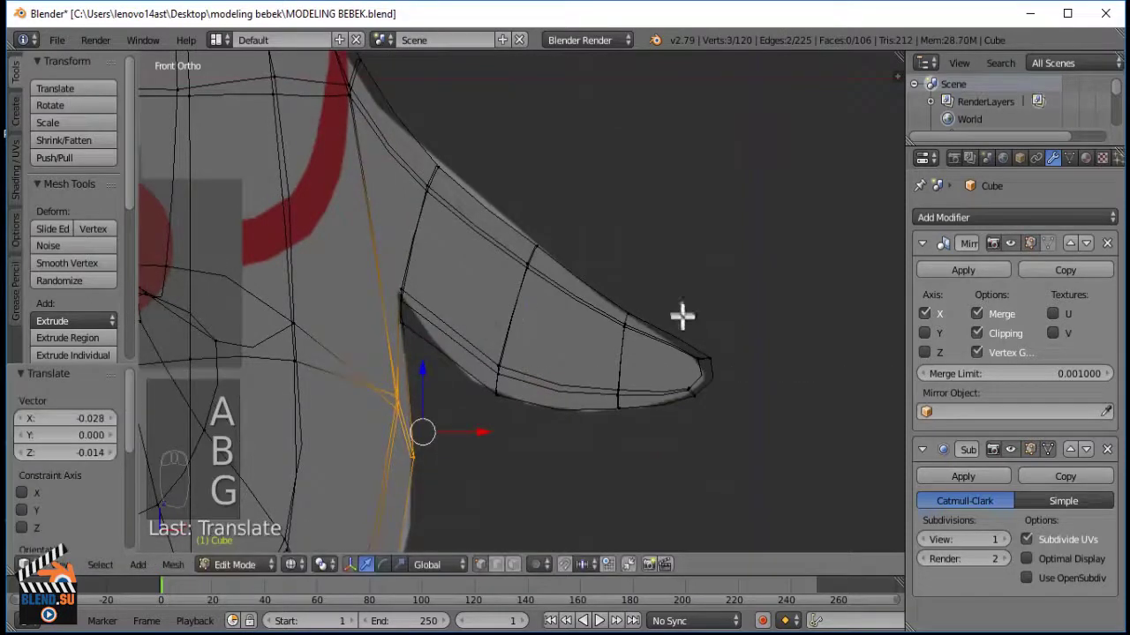
Examine the wing's shape against the body from the front and side views.
scroll(605, 252, down, 2)
key(a)
scroll(578, 270, down, 3)
key(KP_1)
key(KP_3)
scroll(612, 269, up, 3)
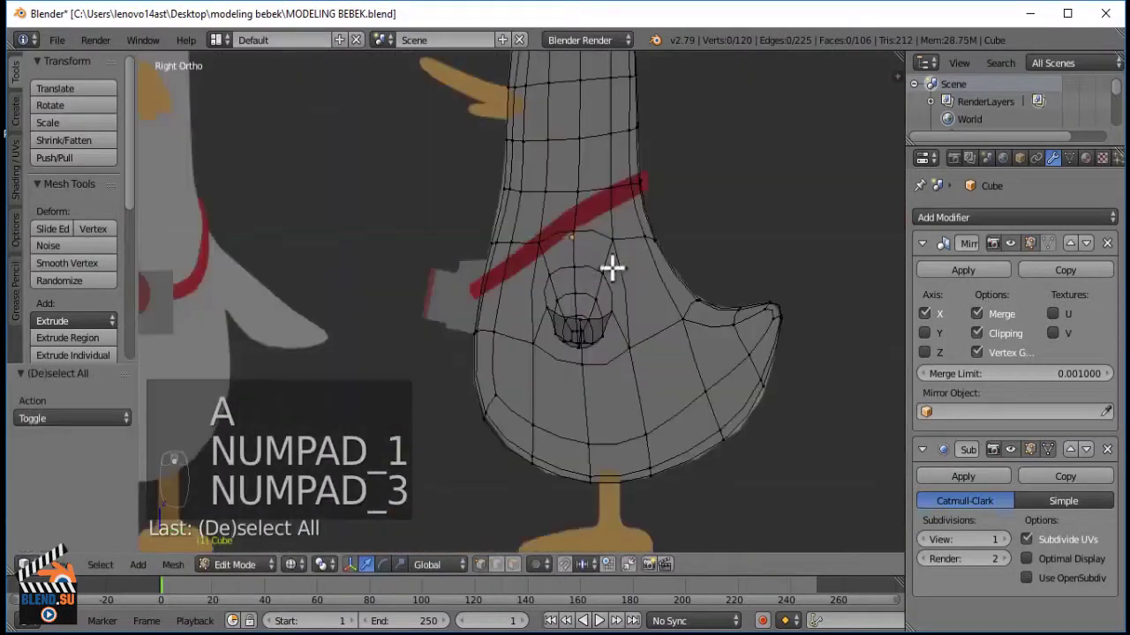
middle_drag(612, 269, 594, 373)
scroll(542, 315, down, 3)
Select the wing's middle edge loop in the top wireframe view and scale it up to thicken the wing.
key(KP_7)
scroll(558, 330, up, 3)
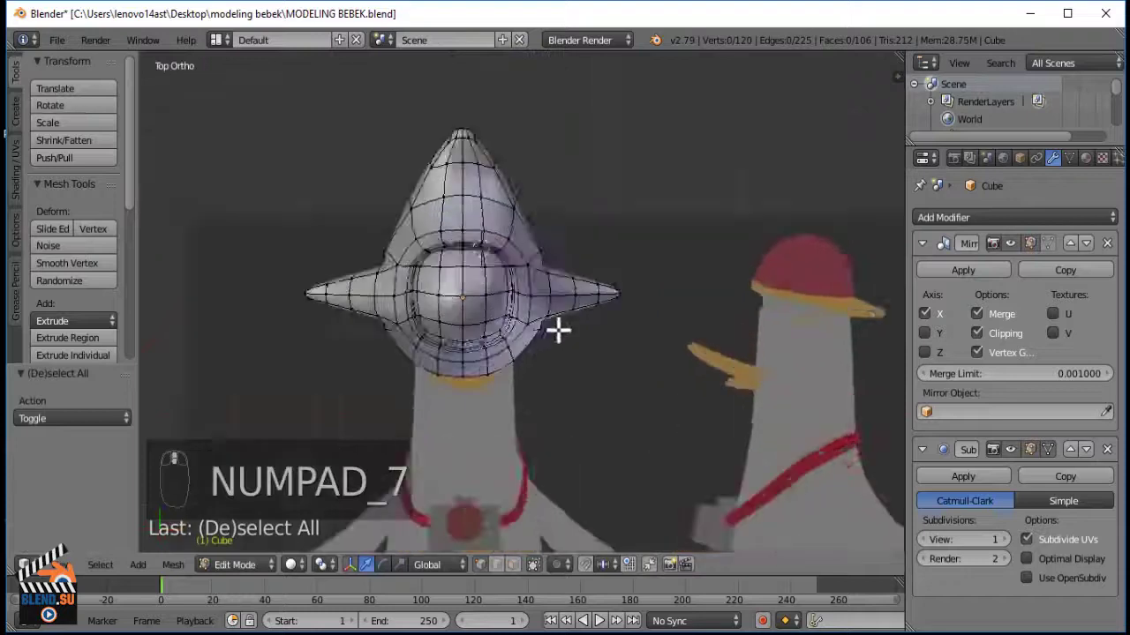
scroll(558, 330, up, 4)
key(z)
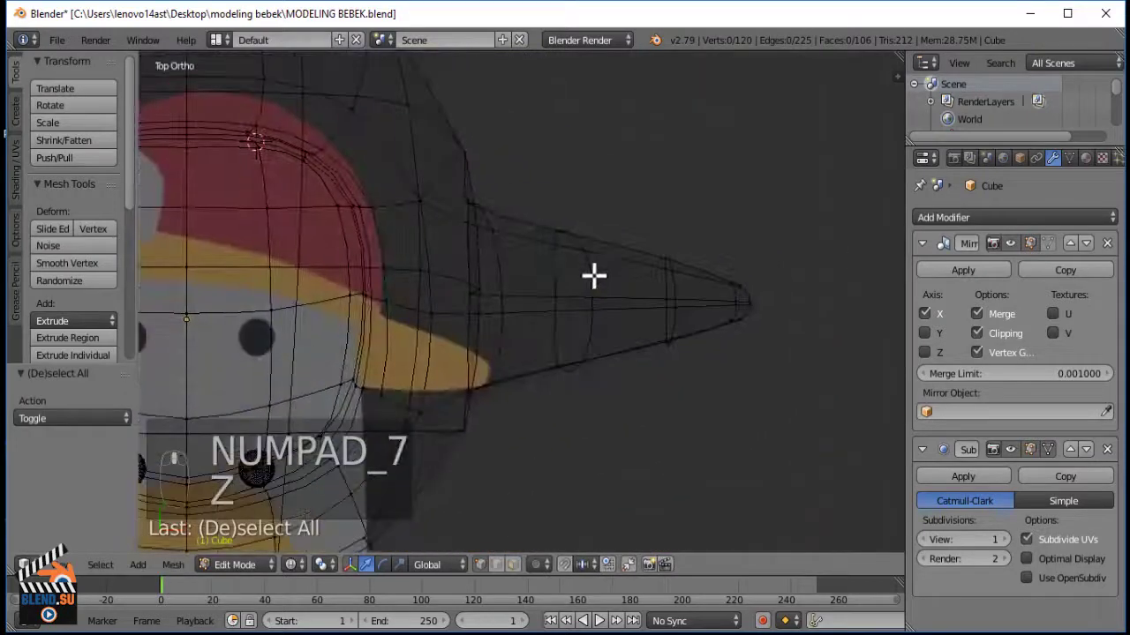
alt+right_click(593, 275)
alt+shift+right_click(586, 274)
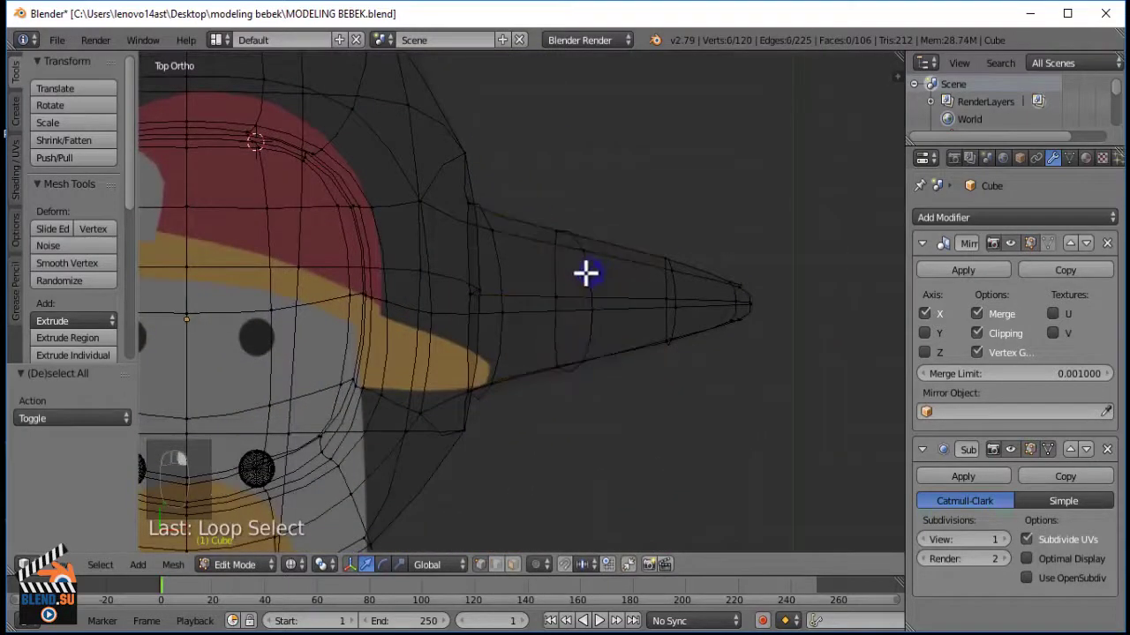
key(a)
shift+middle_drag(581, 235, 563, 256)
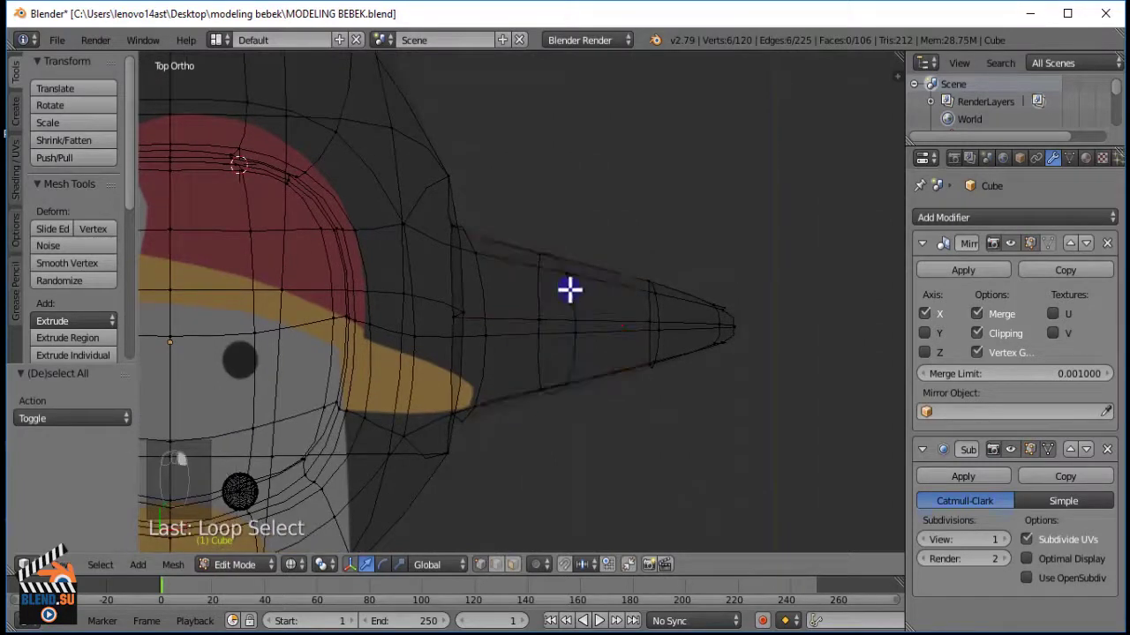
alt+right_click(569, 289)
shift+middle_drag(224, 468, 578, 349)
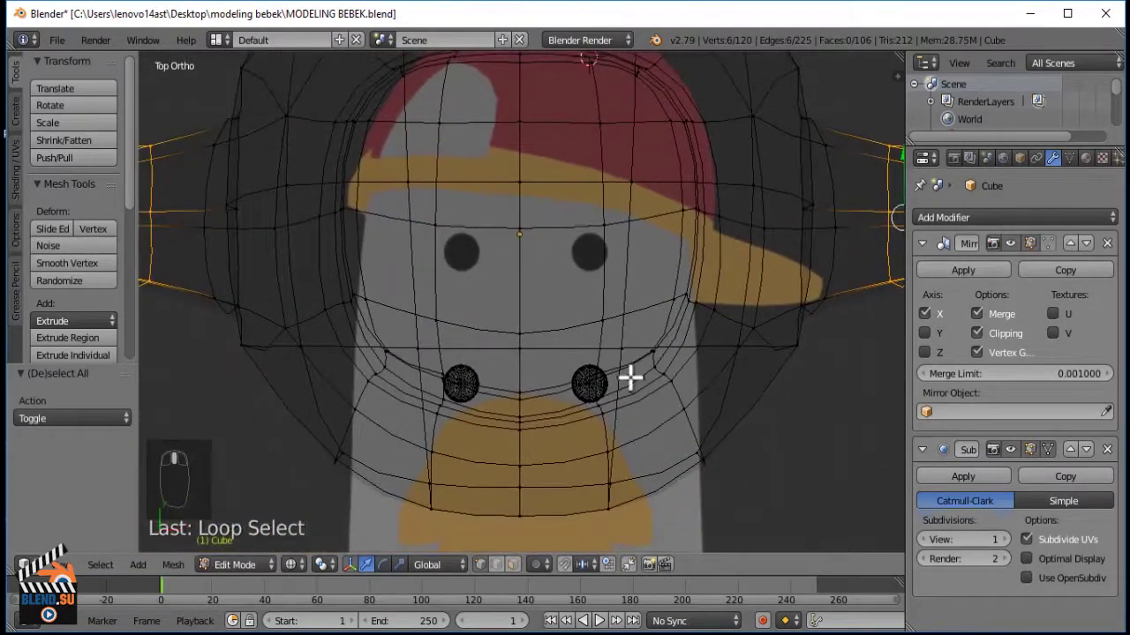
shift+middle_drag(893, 307, 657, 445)
shift+middle_drag(766, 379, 636, 423)
key(s)
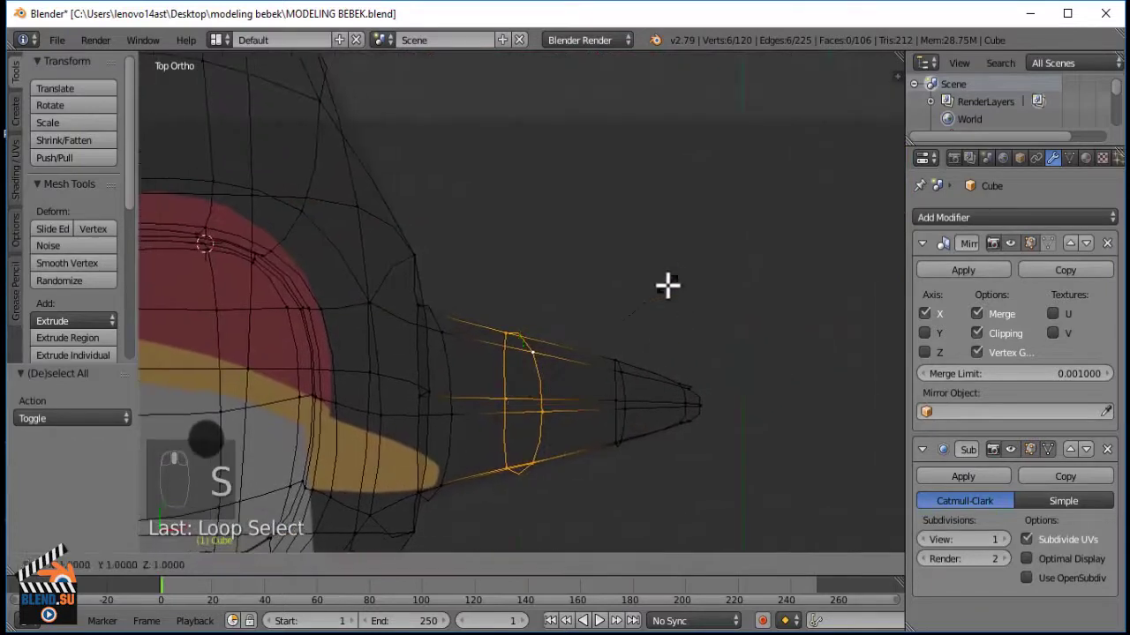
click(668, 282)
Adjust the lower vertices of the wing's middle loop in front view to follow the reference's lower edge.
key(a)
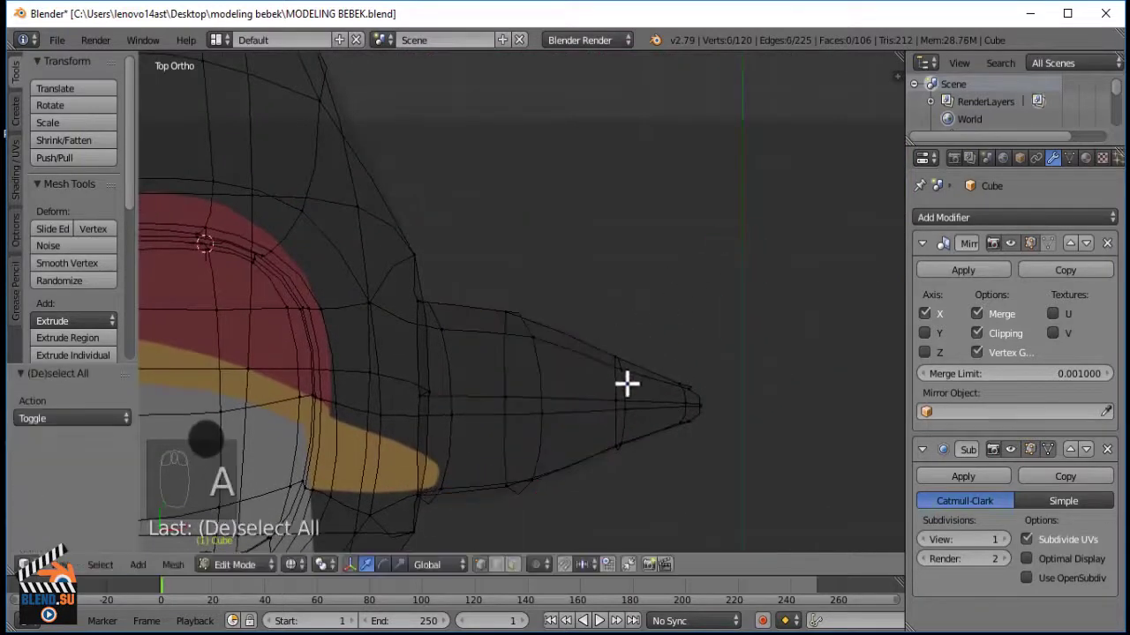
key(s)
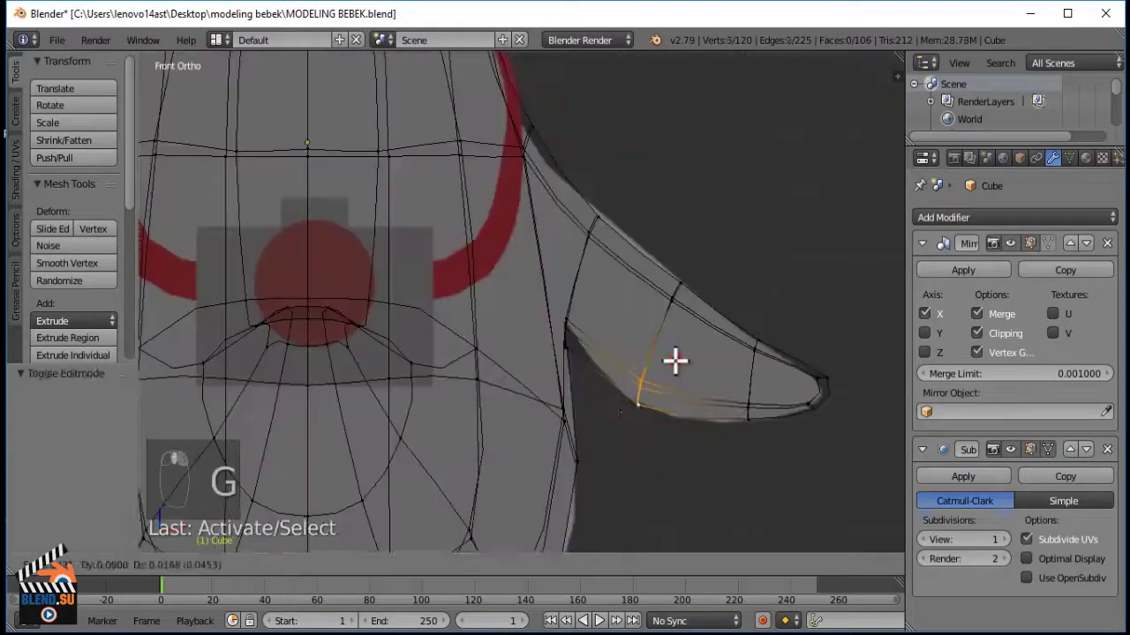
key(a)
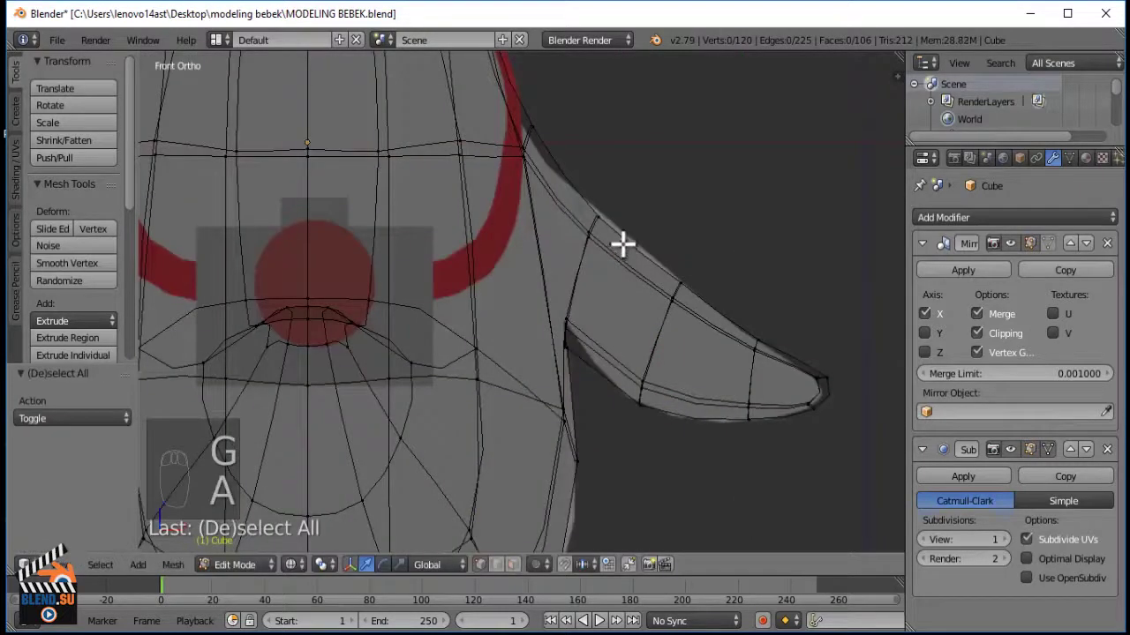
Add a loop cut between the wing's inner and middle loops and slide it close to the inner one.
key(ctrl+r)
click(622, 238)
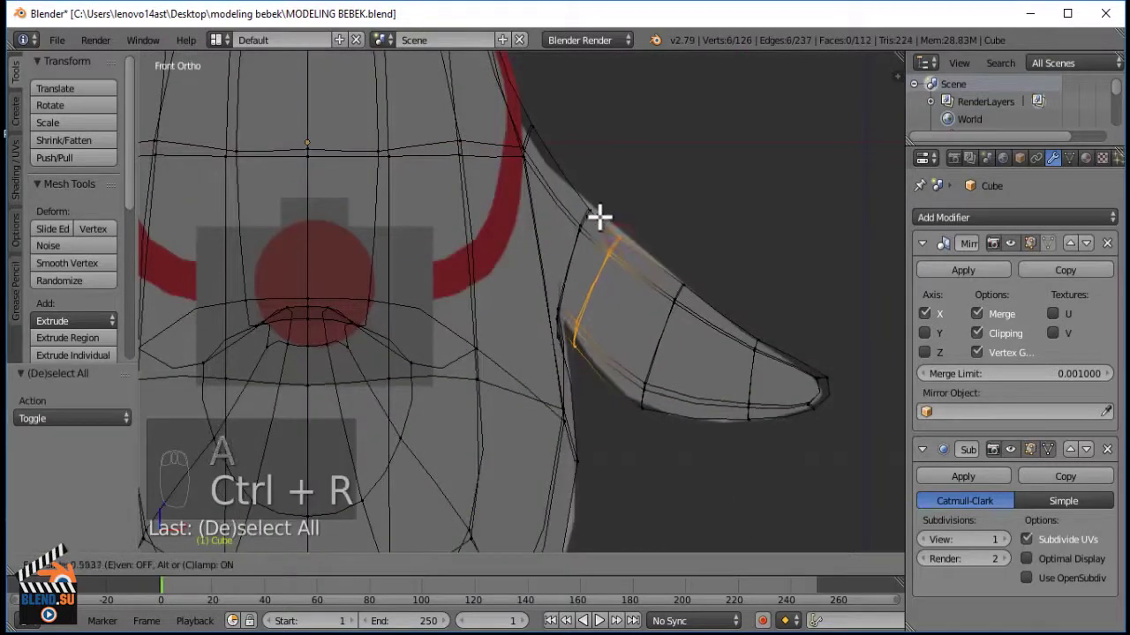
click(600, 217)
key(g)
click(668, 225)
key(a)
Add a horizontal loop cut around the body at wing height, running along the length of both wings.
key(z)
scroll(476, 314, down, 3)
shift+middle_drag(475, 313, 599, 320)
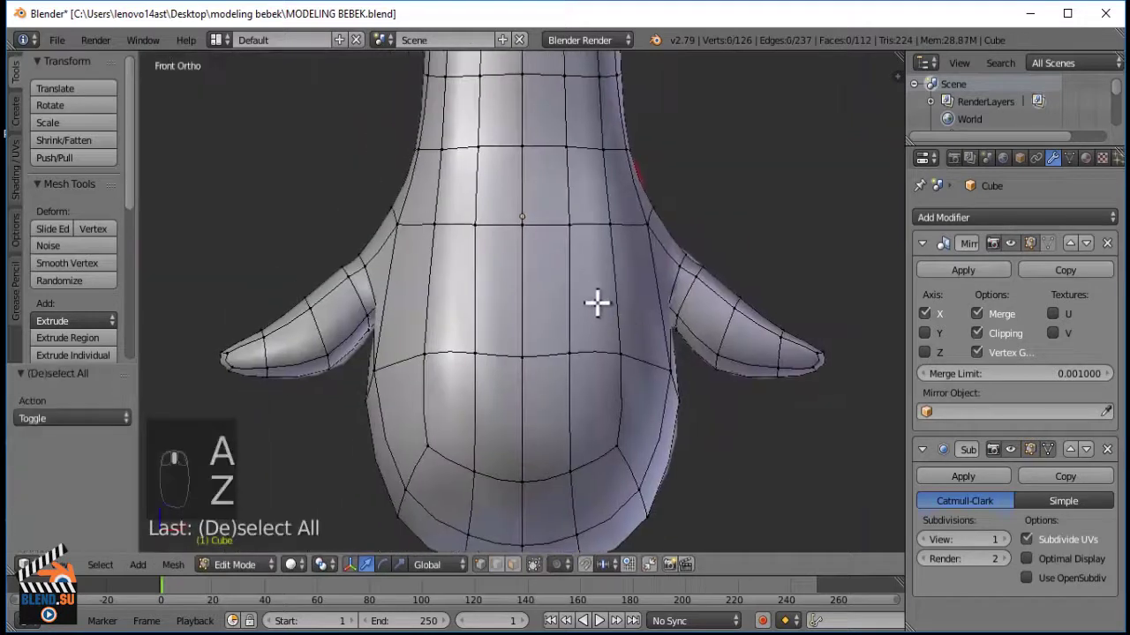
key(ctrl+r)
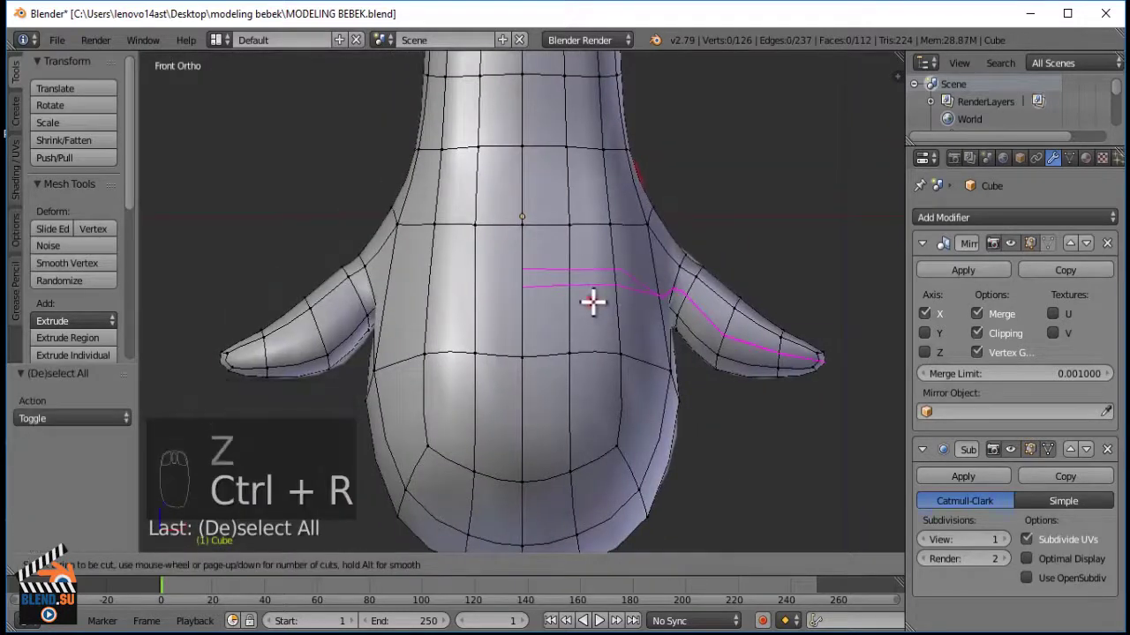
click(592, 301)
click(592, 301)
Add a second loop cut around the lower body below the wings.
key(ctrl+r)
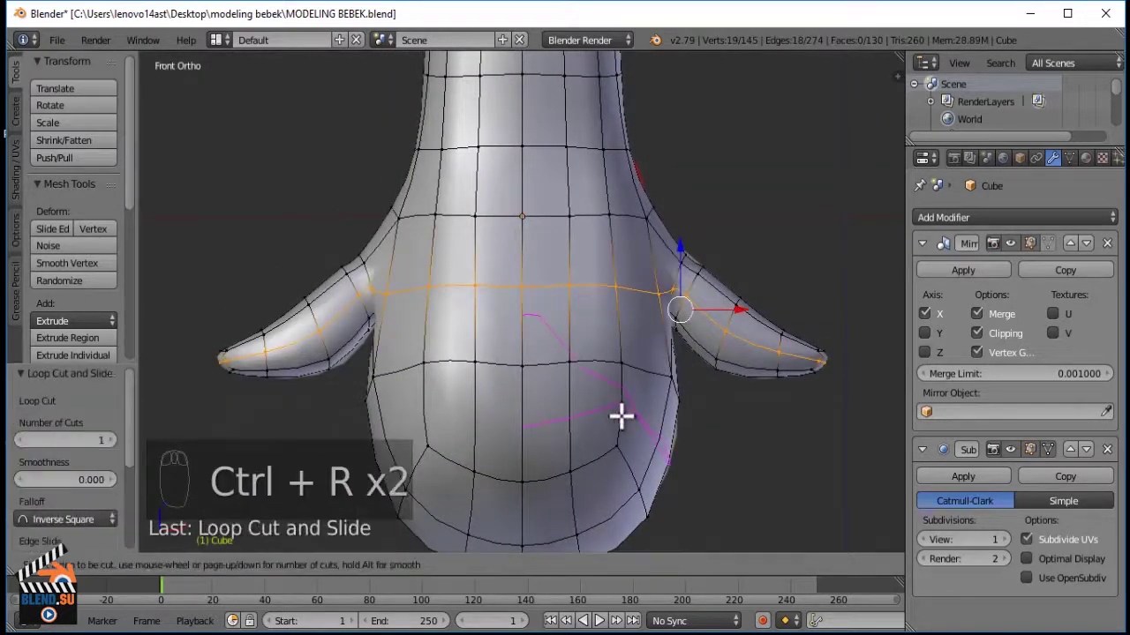
click(622, 415)
click(621, 410)
Move the body's side vertices below the wing by -0.020 in X and 0.014 in Z to match the reference outline.
key(z)
key(a)
scroll(687, 309, up, 5)
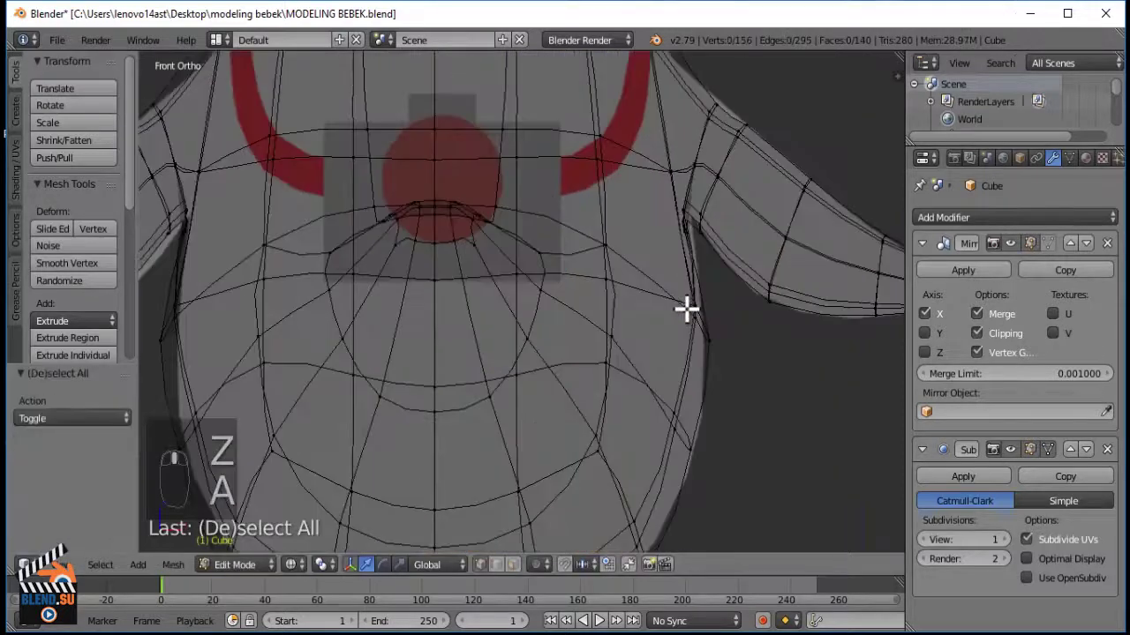
key(v)
key(b)
drag(631, 203, 742, 371)
key(g)
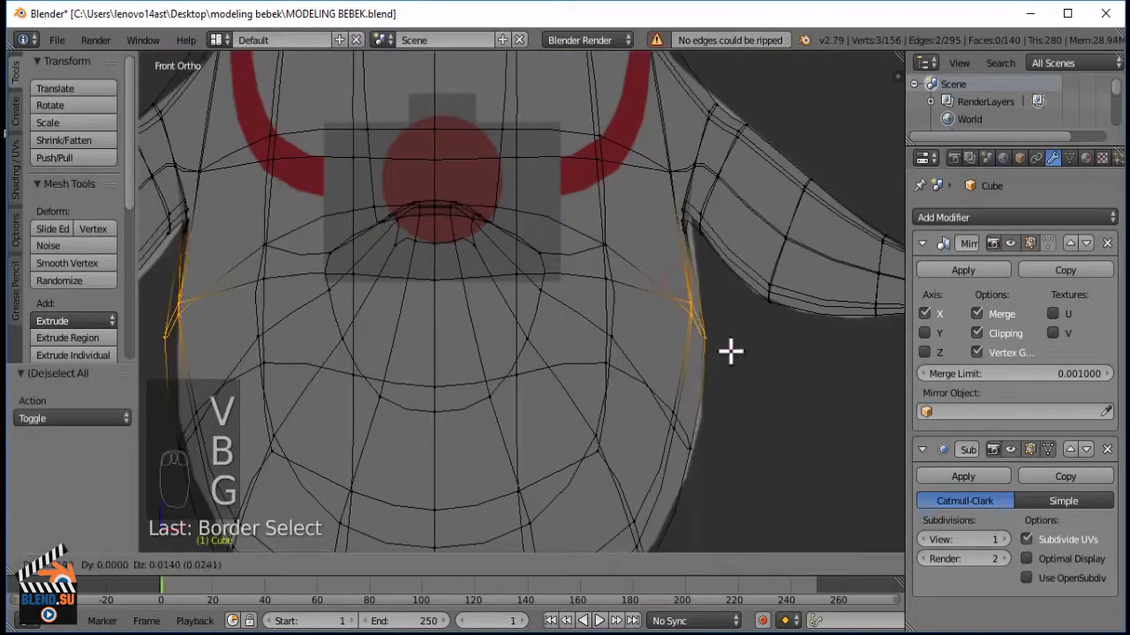
click(729, 352)
scroll(682, 259, down, 3)
key(z)
shift+middle_drag(698, 187, 668, 222)
scroll(669, 231, up, 5)
key(z)
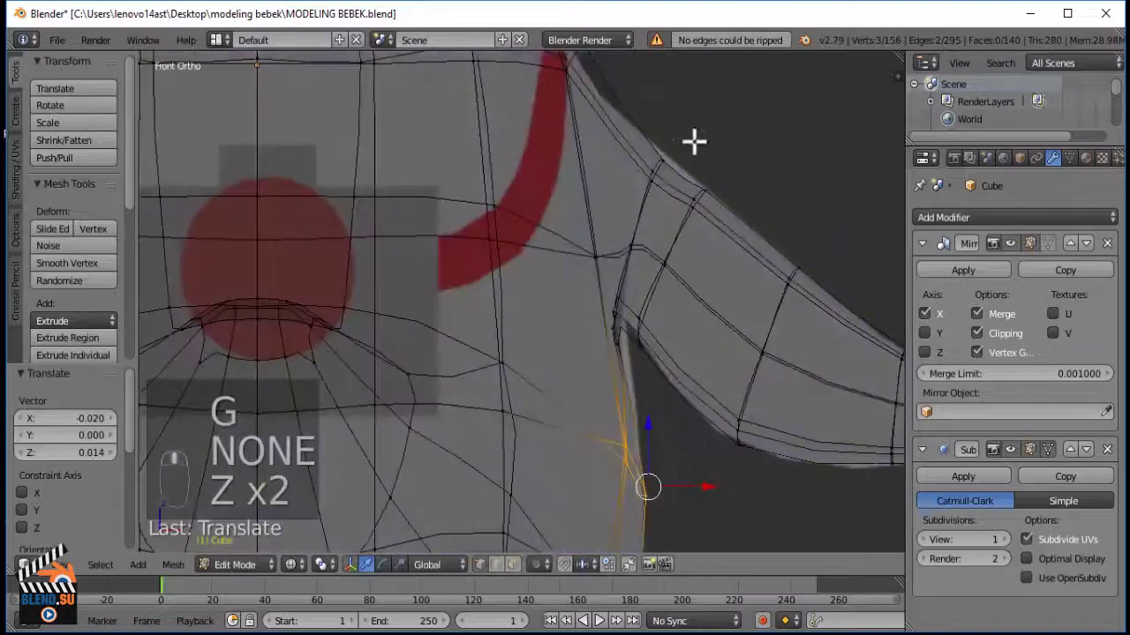
key(b)
drag(626, 189, 691, 146)
key(g)
click(675, 139)
key(a)
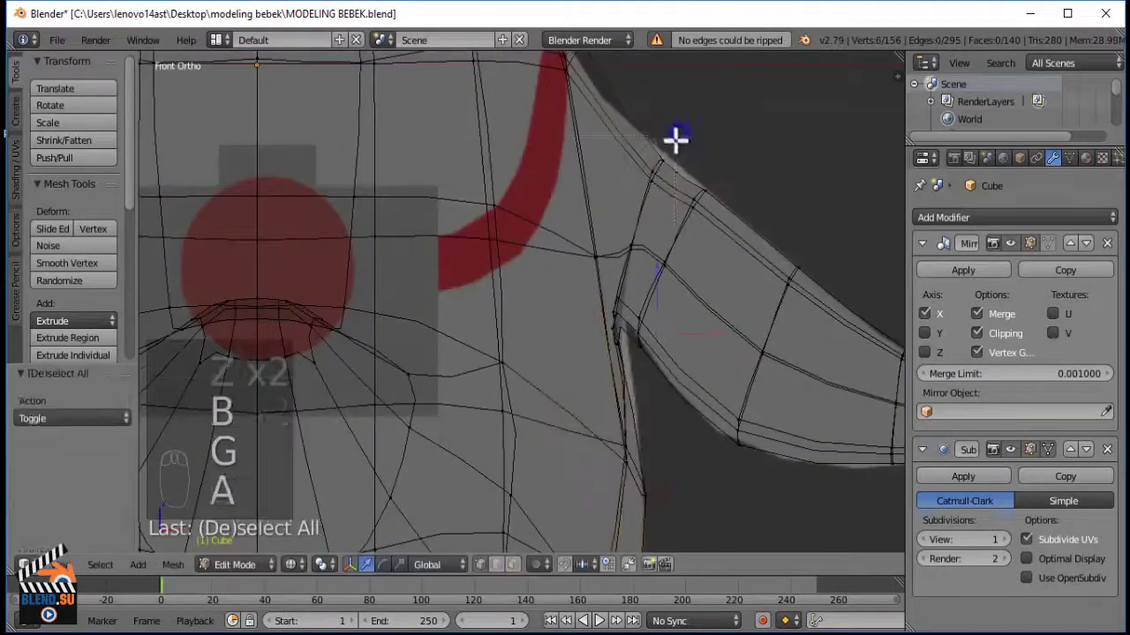
Nudge the upper vertices of the wing's innermost loop onto the reference's upper edge and return to the shaded front view.
key(b)
drag(635, 183, 678, 155)
key(g)
click(677, 158)
key(a)
scroll(676, 160, down, 3)
middle_drag(676, 162, 679, 208)
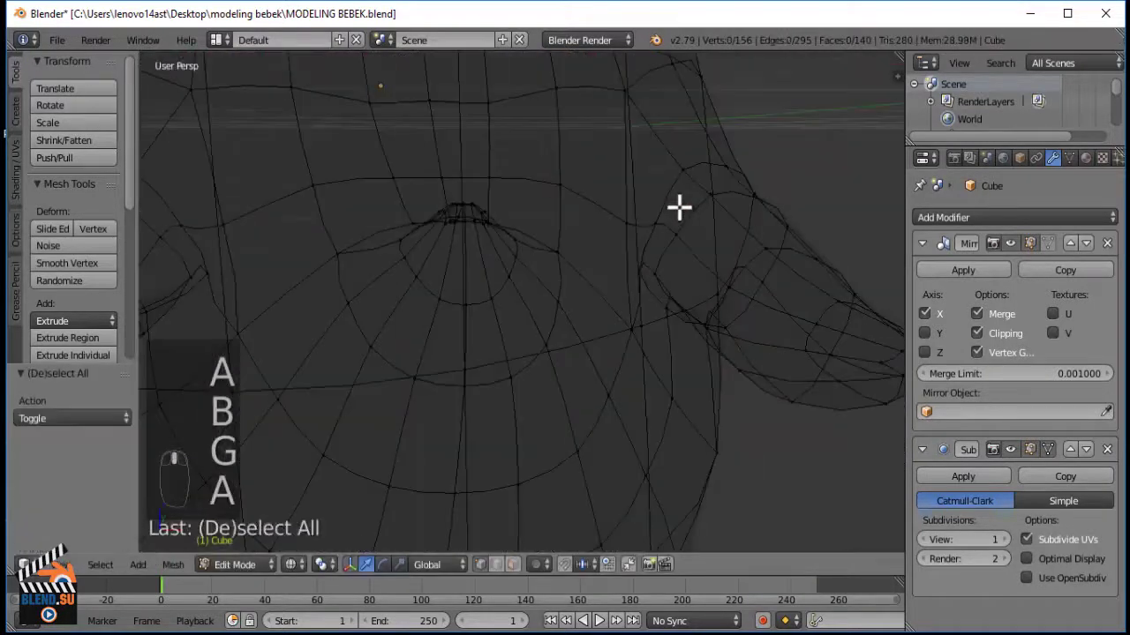
key(KP_1)
key(z)
scroll(732, 245, up, 3)
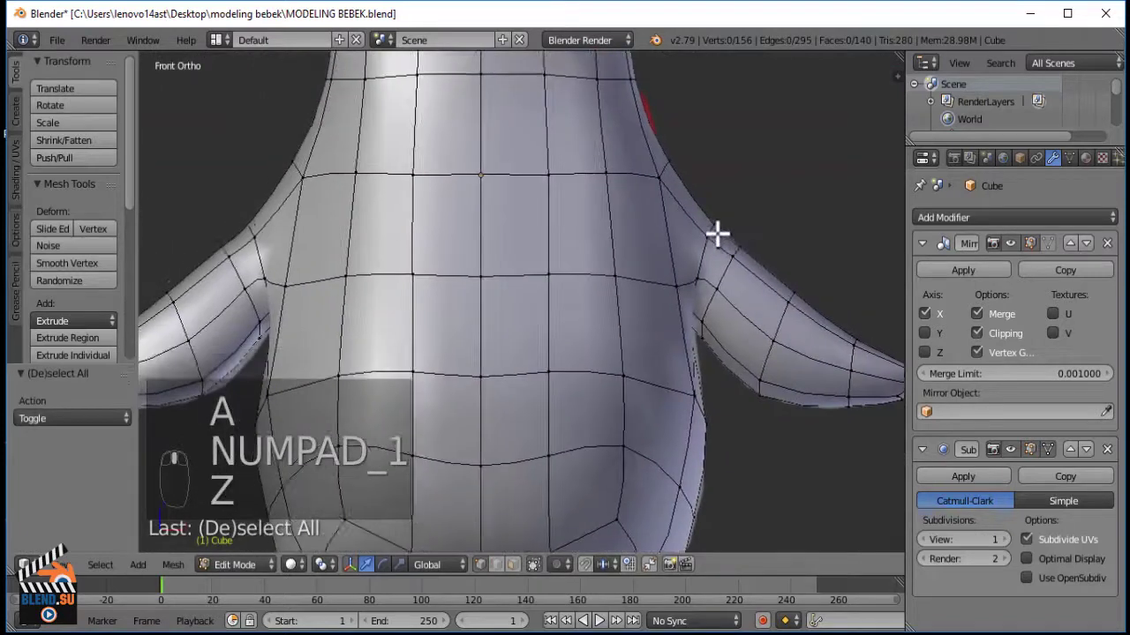
In front wireframe view, move the three upper vertices of the wing's innermost loop by -0.050 in X and 0.044 in Z.
key(z)
key(a)
key(b)
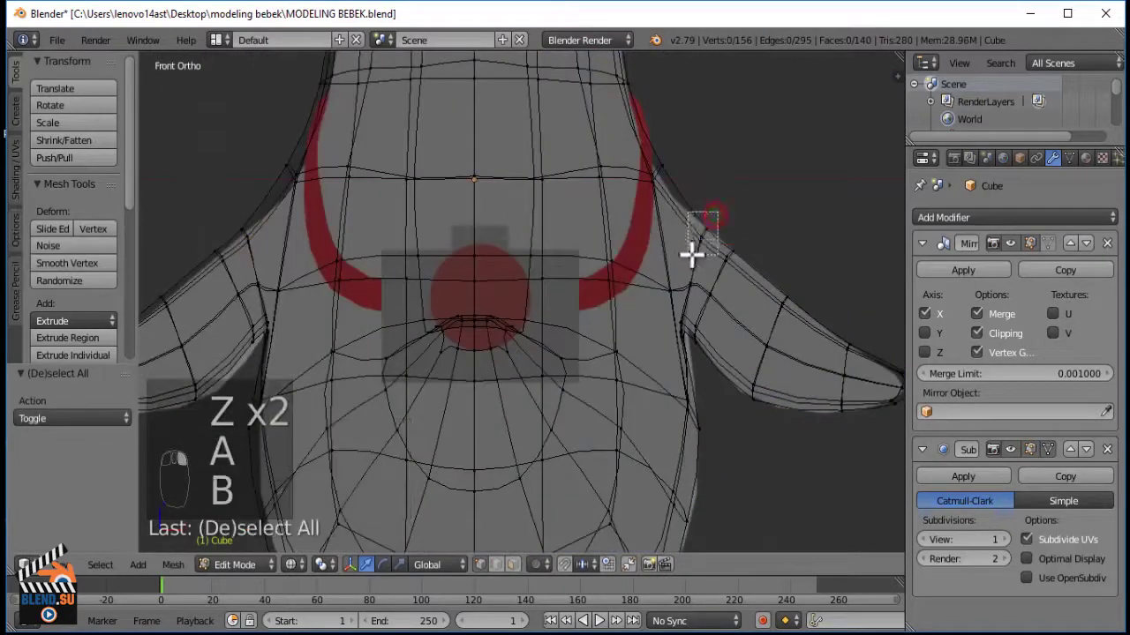
drag(692, 255, 692, 255)
scroll(693, 255, up, 4)
key(g)
click(698, 207)
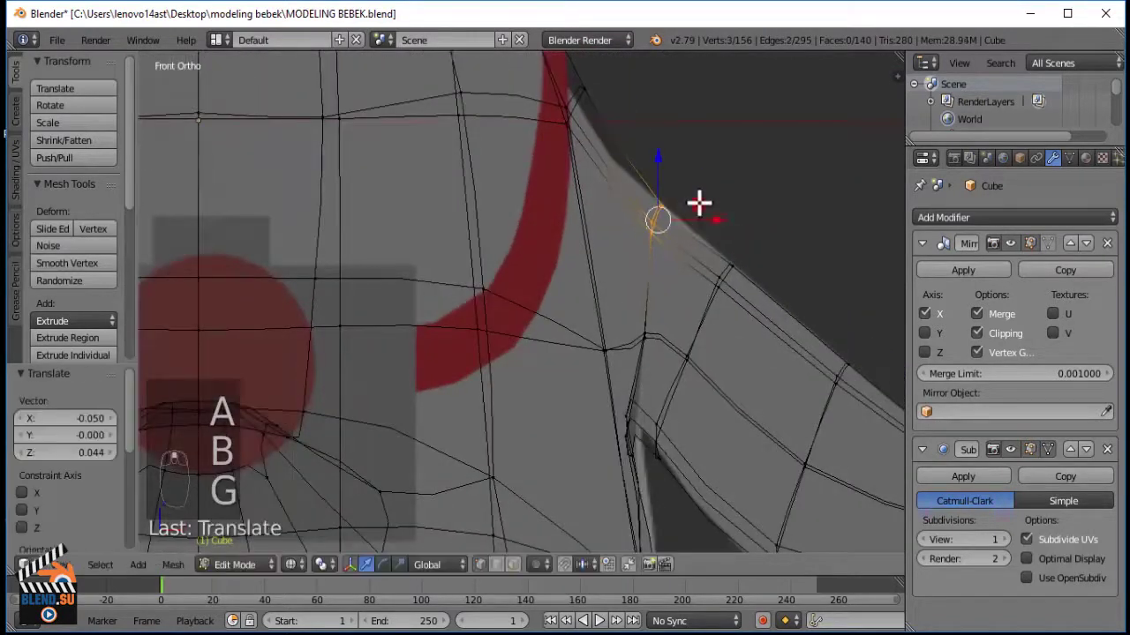
Try to move the vertices selected around the wing root by 0.012 in X and 0.428 in Z.
scroll(691, 381, down, 4)
shift+scroll(543, 479, down, 3)
key(a)
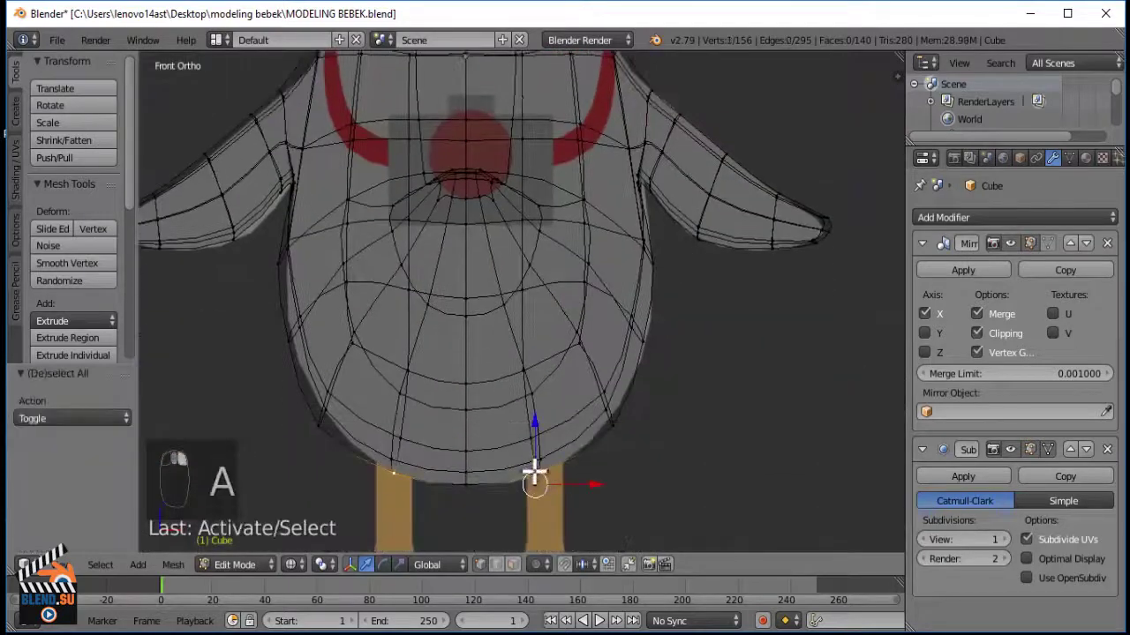
shift+middle_drag(595, 347, 584, 381)
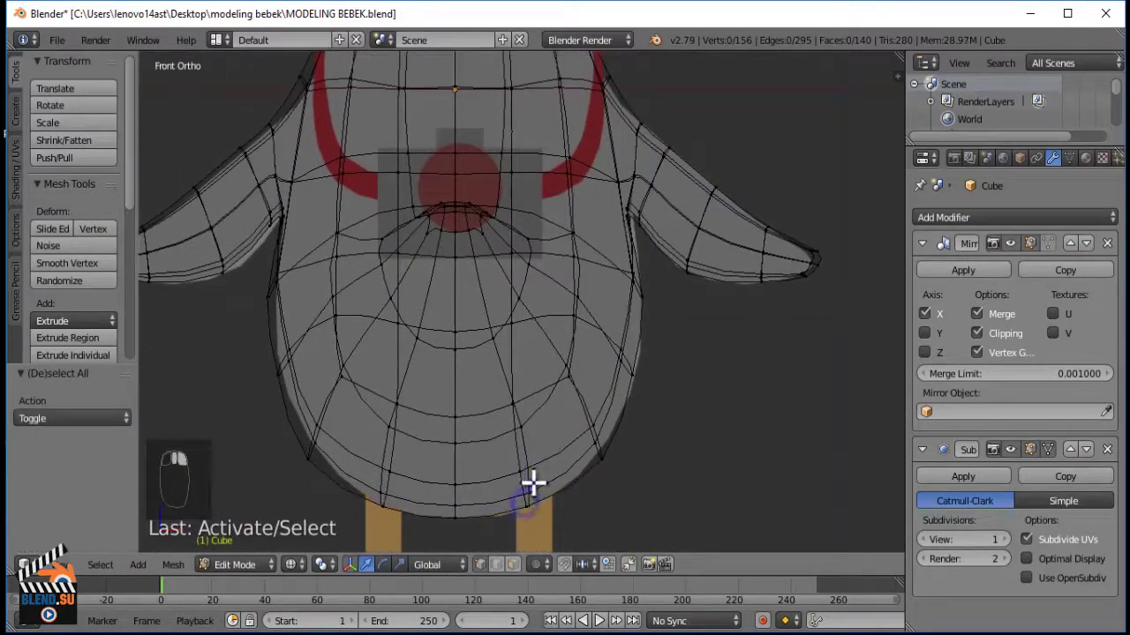
shift+middle_drag(674, 225, 652, 382)
scroll(637, 291, up, 6)
right_click(552, 298)
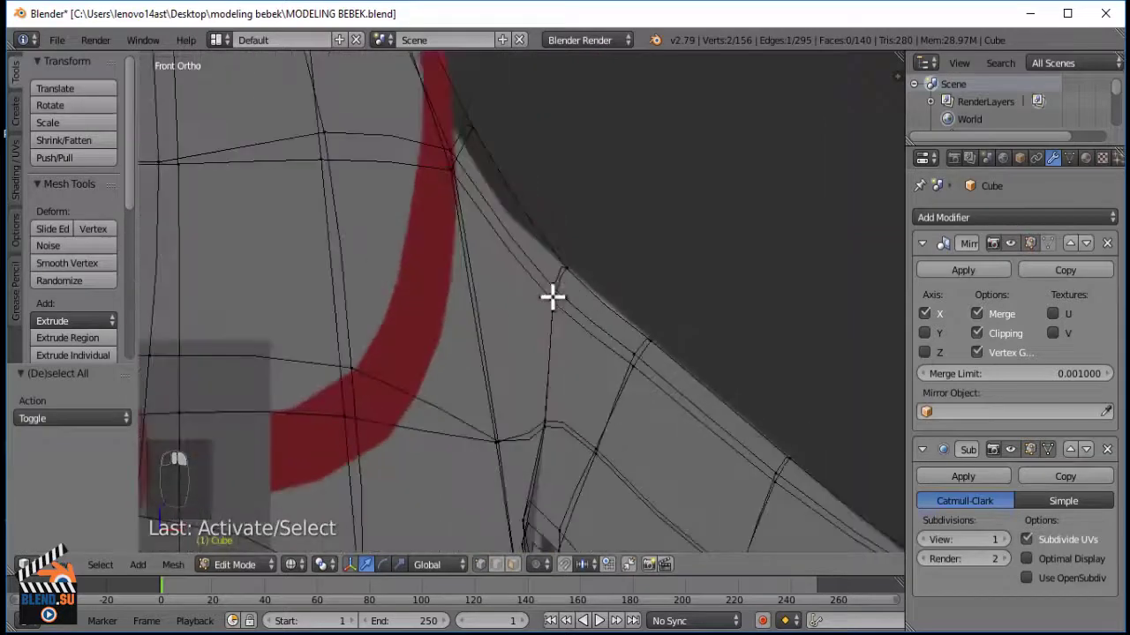
shift+middle_drag(566, 320, 621, 269)
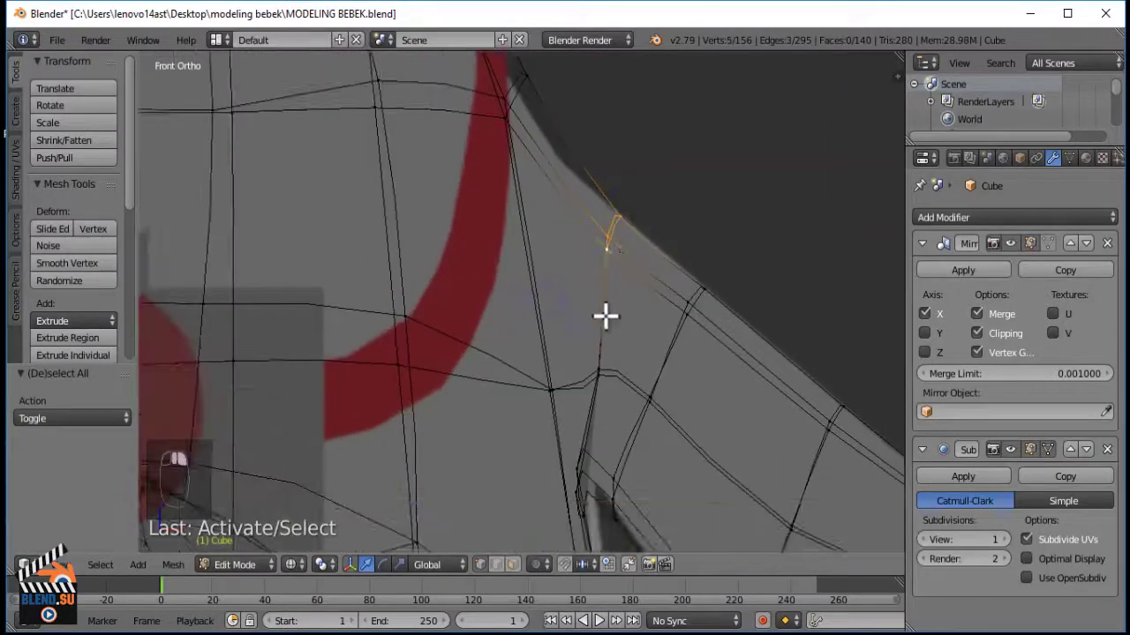
scroll(600, 313, down, 6)
shift+middle_drag(583, 380, 617, 307)
shift+middle_drag(560, 494, 597, 318)
shift+middle_drag(611, 195, 543, 485)
scroll(642, 319, up, 3)
key(g)
click(605, 226)
scroll(605, 226, down, 7)
scroll(605, 226, down, 2)
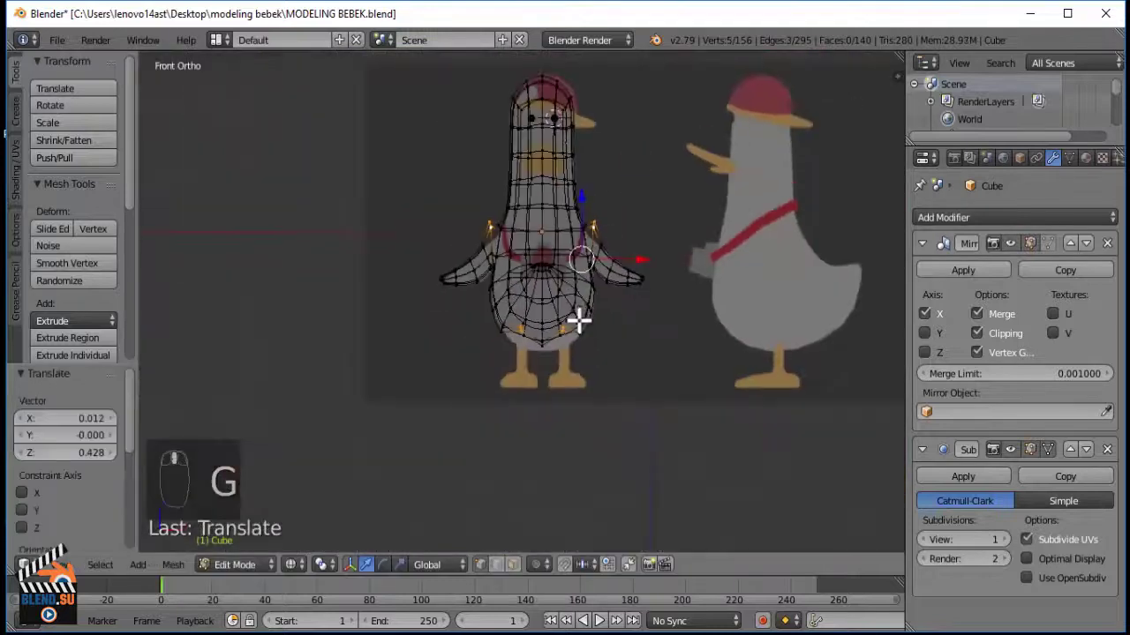
Undo the last vertex move and clear the selection.
scroll(554, 322, up, 4)
scroll(507, 349, up, 4)
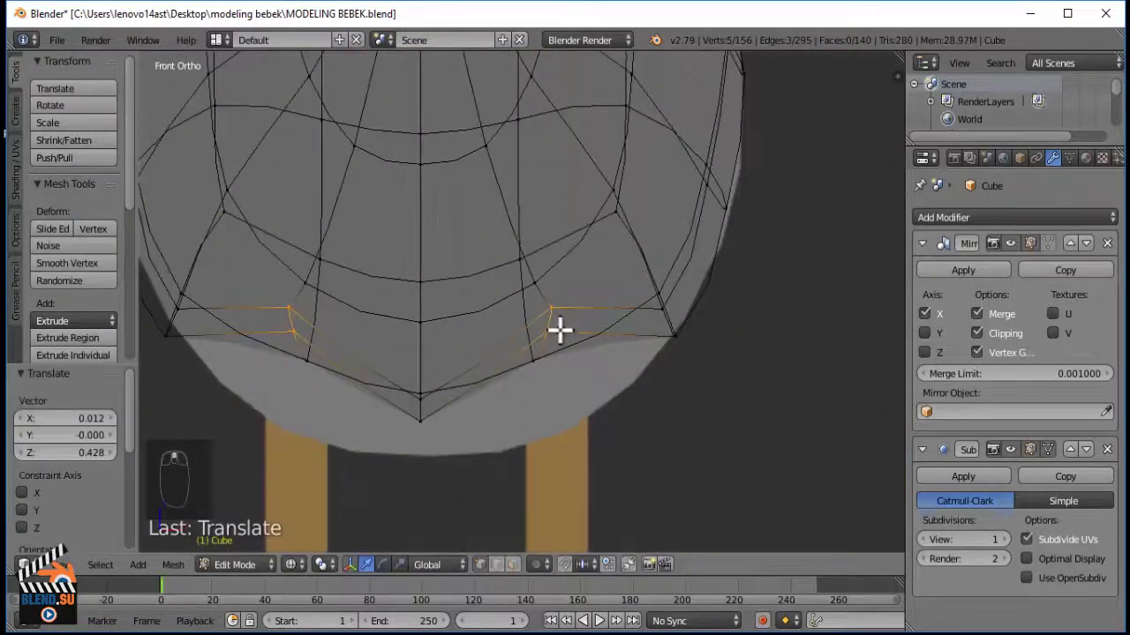
scroll(560, 331, down, 3)
key(ctrl+z)
key(a)
key(a)
key(a)
key(a)
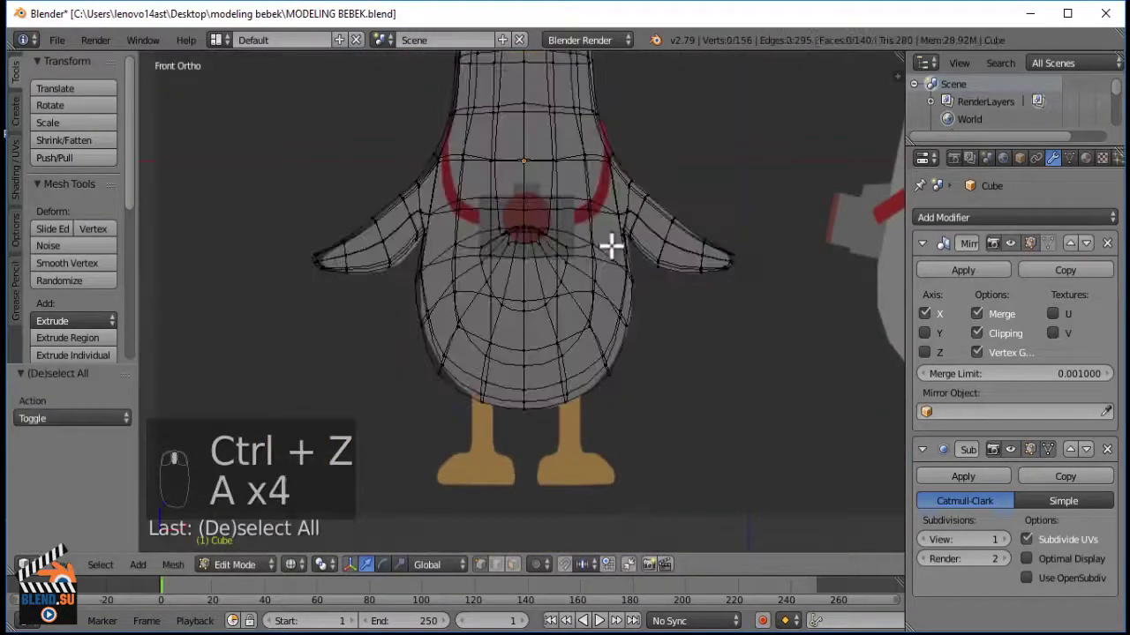
scroll(728, 265, up, 5)
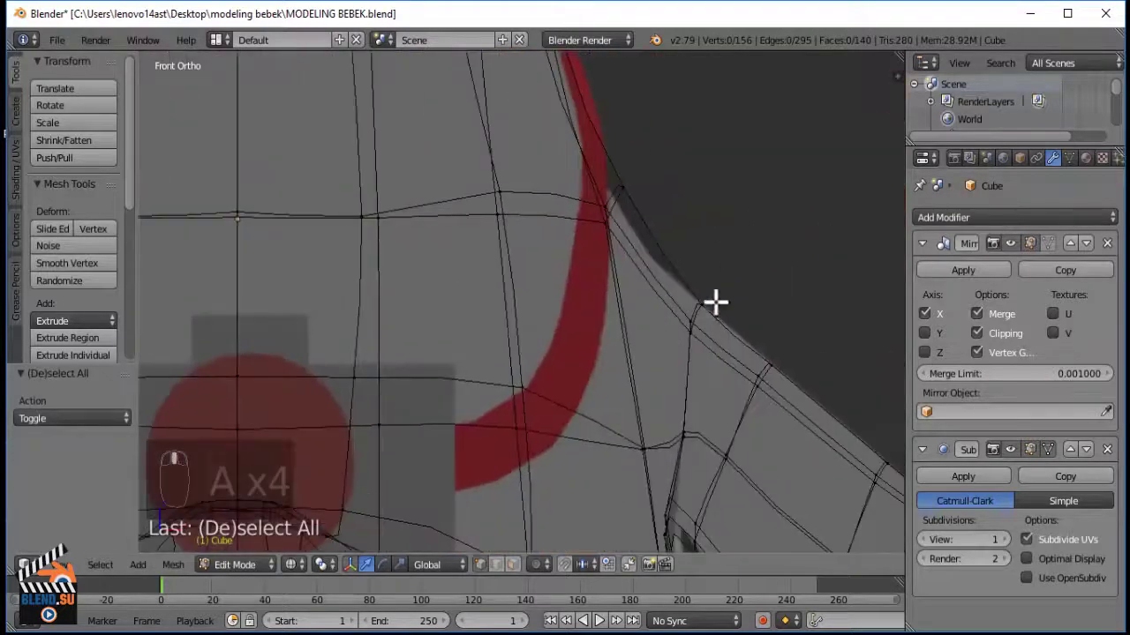
shift+middle_drag(712, 308, 639, 347)
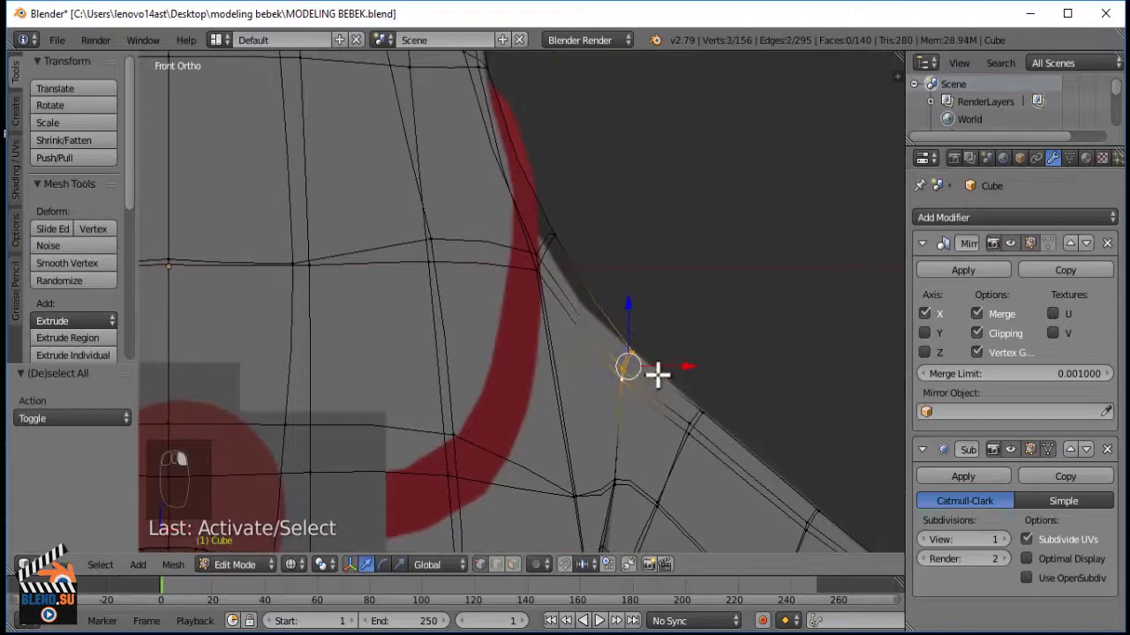
key(a)
key(b)
drag(607, 441, 607, 443)
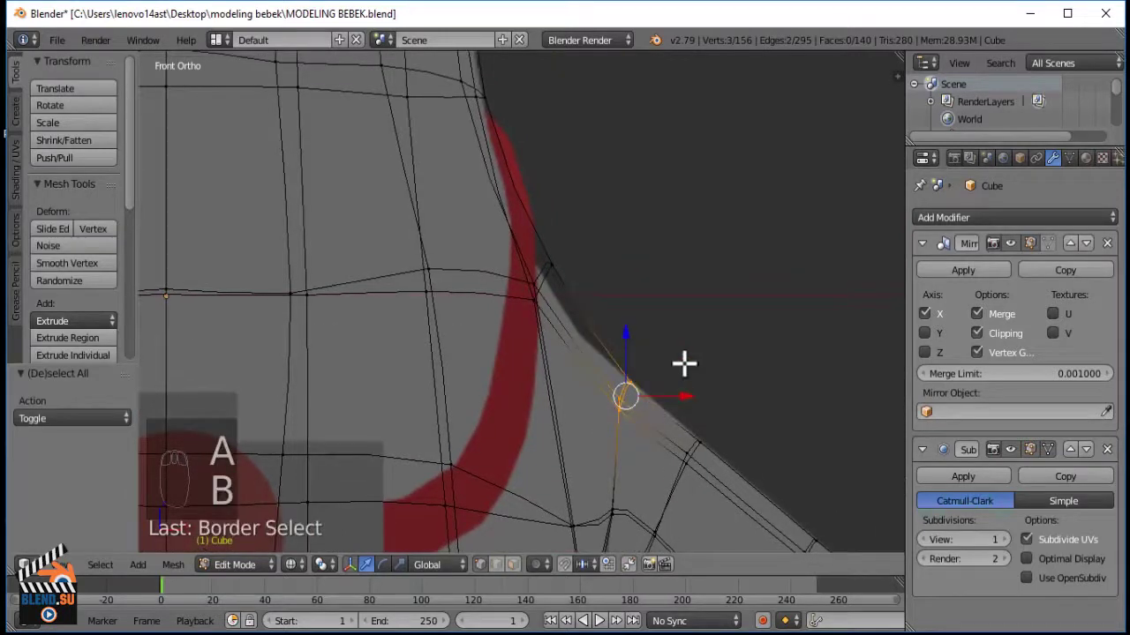
click(698, 319)
key(a)
key(c)
drag(627, 379, 714, 474)
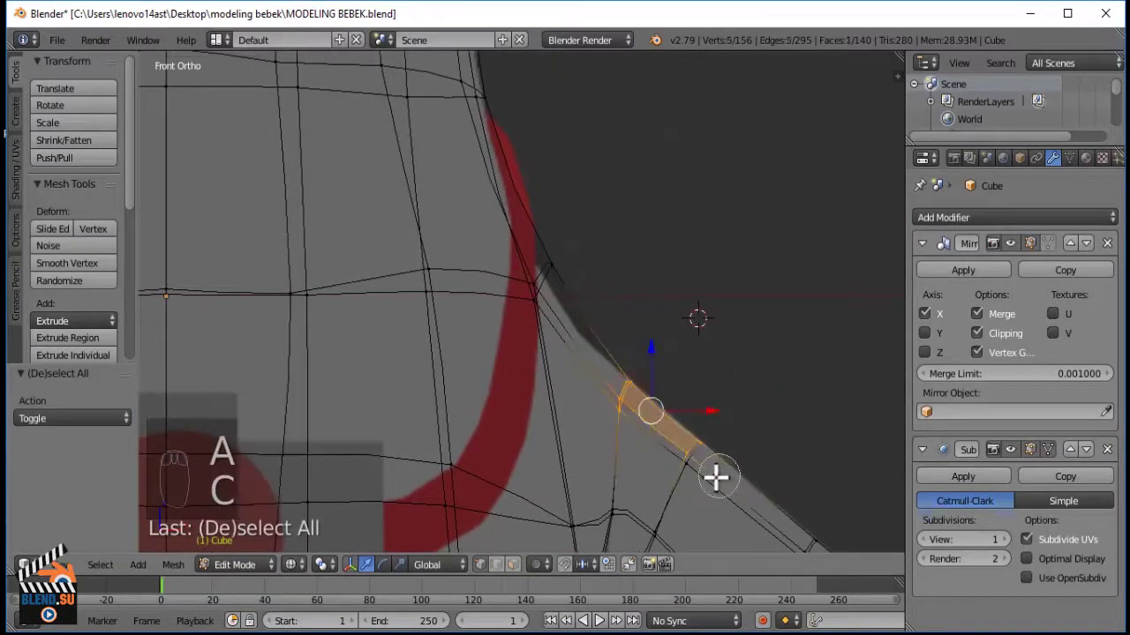
right_click(633, 381)
Move the three body-side vertices just above the wing root by -0.042 in X and -0.016 in Z, and return to shaded display.
shift+middle_drag(614, 319, 681, 398)
right_click(610, 350)
shift+right_click(596, 370)
shift+right_click(596, 386)
key(g)
key(z)
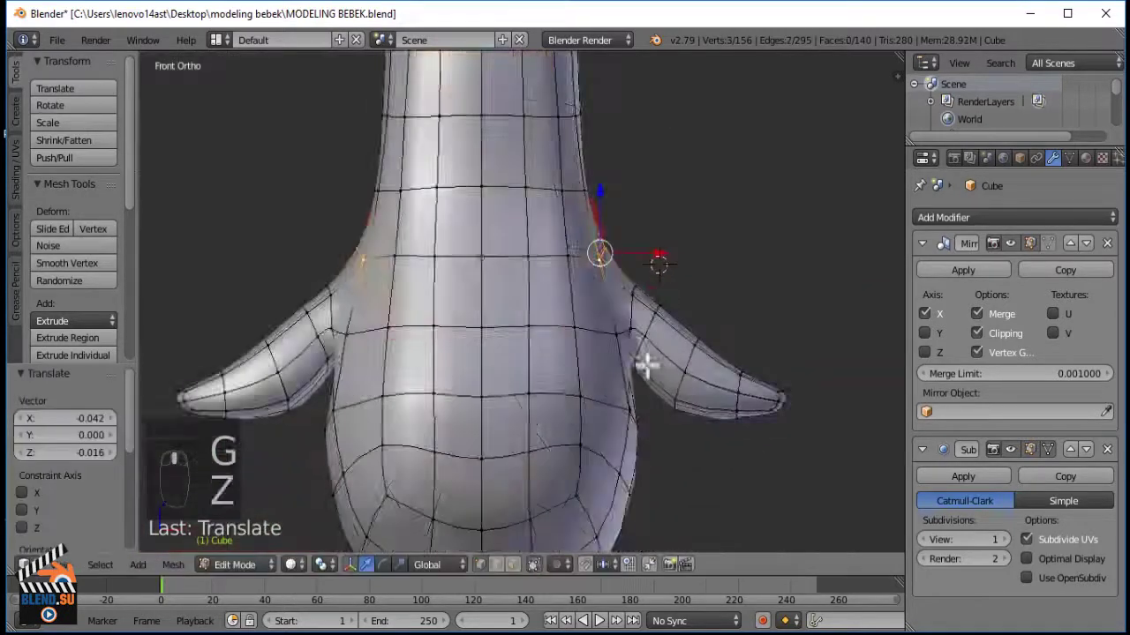
In side view, move the wing's three upper front-edge vertices by Y 0.035, Z -0.054 and the three rear-edge ones by Y -0.047, Z -0.058.
key(KP_3)
scroll(519, 287, up, 3)
right_click(558, 252)
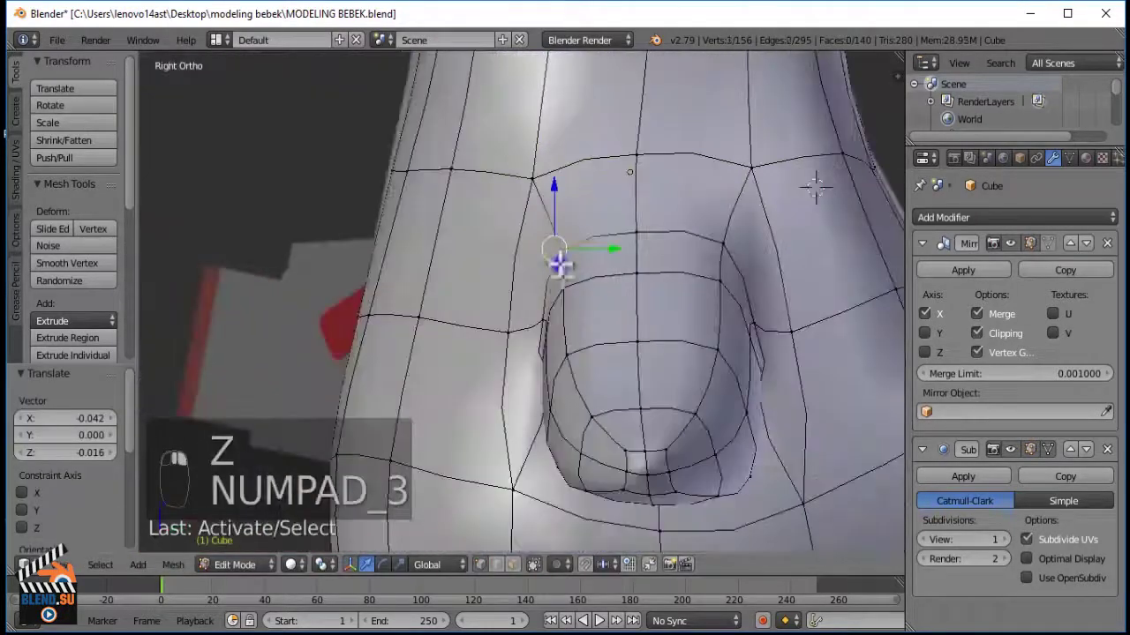
shift+right_click(561, 287)
shift+right_click(567, 342)
key(g)
click(607, 283)
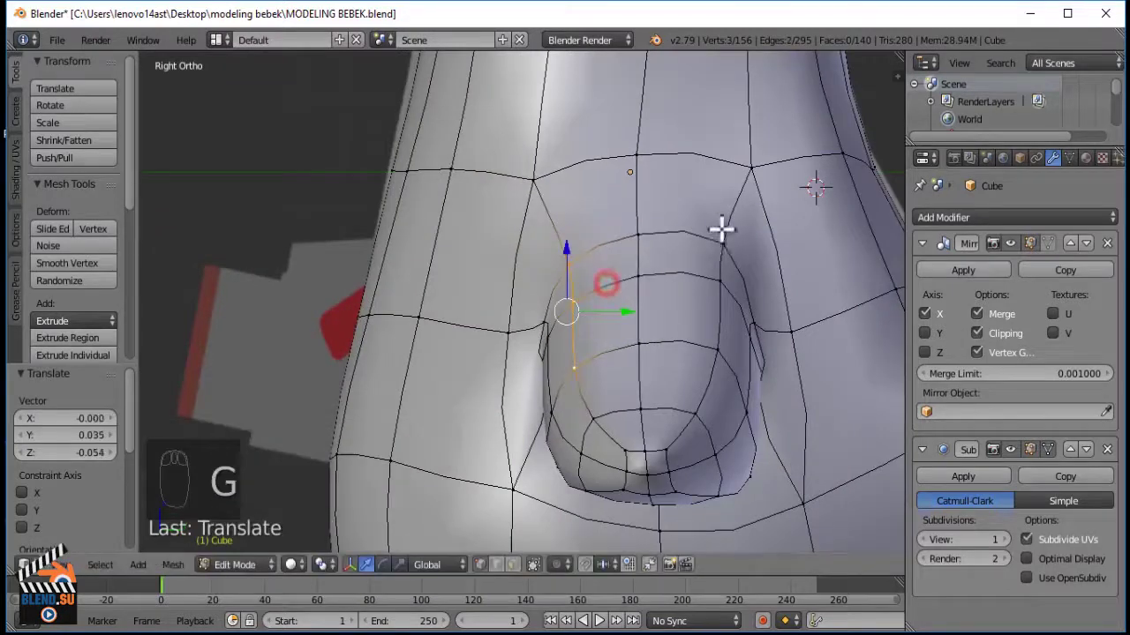
key(g)
click(736, 224)
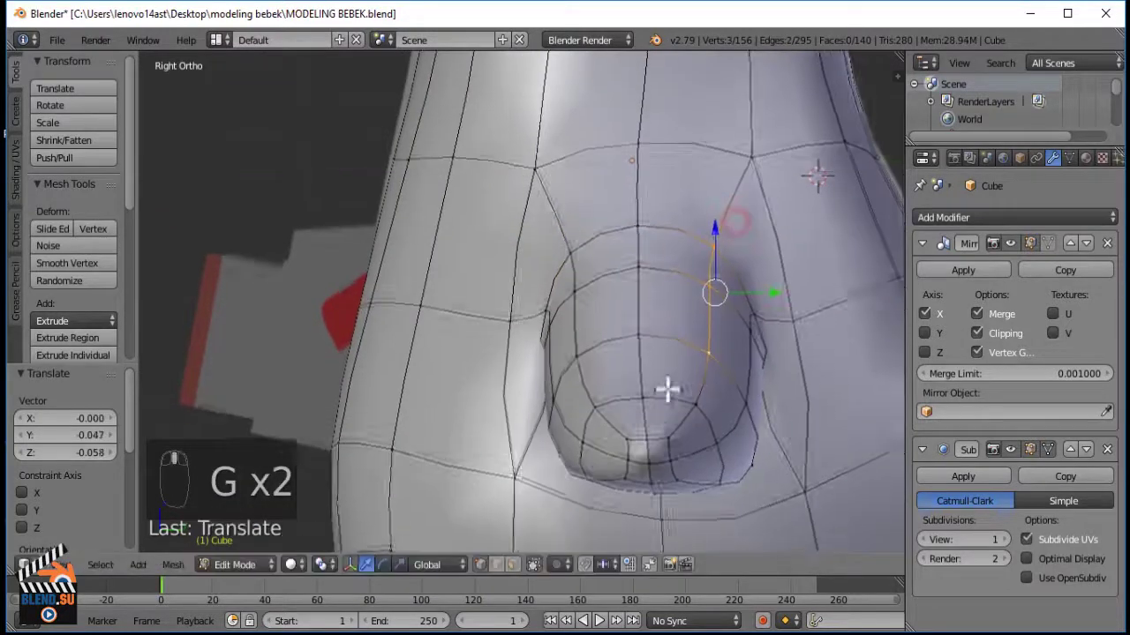
Select the three middle vertices along the wing's underside and reposition them in front view to refine the lower edge.
middle_drag(668, 391, 709, 279)
scroll(670, 393, down, 4)
scroll(708, 279, up, 4)
right_click(665, 297)
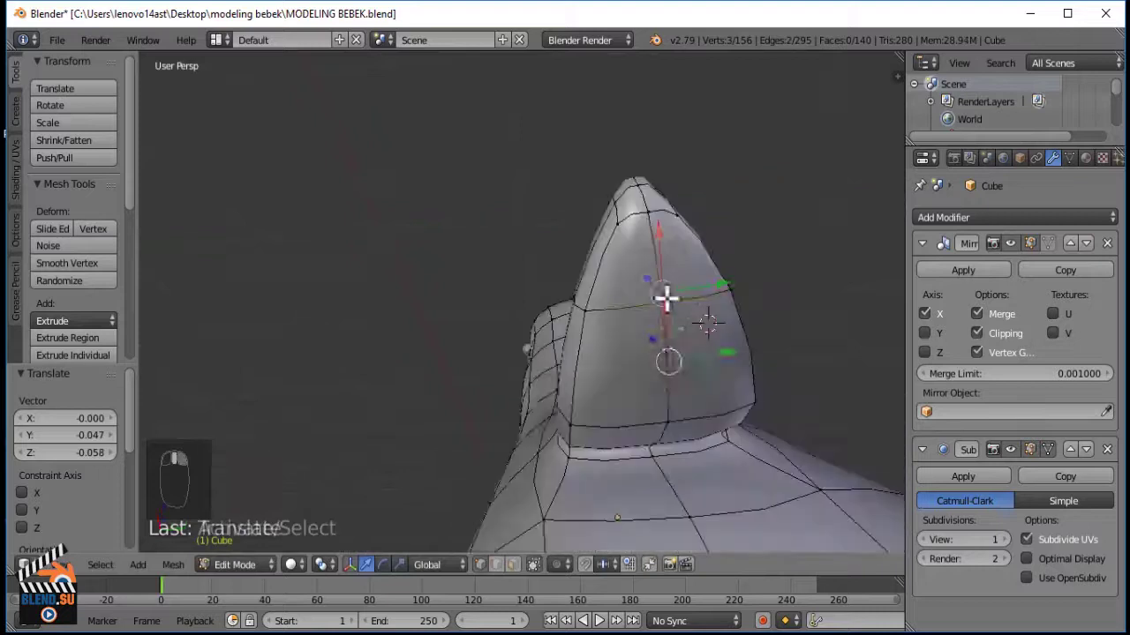
shift+right_click(665, 413)
middle_drag(666, 421, 698, 371)
shift+right_click(635, 489)
key(KP_1)
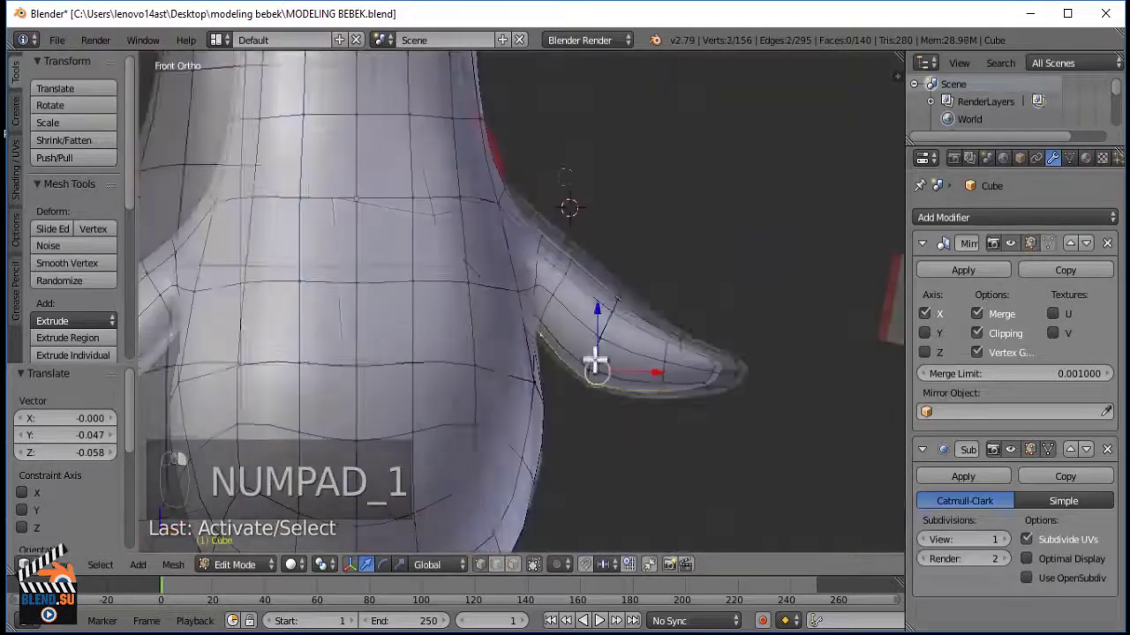
scroll(600, 335, up, 3)
key(g)
click(607, 328)
click(605, 335)
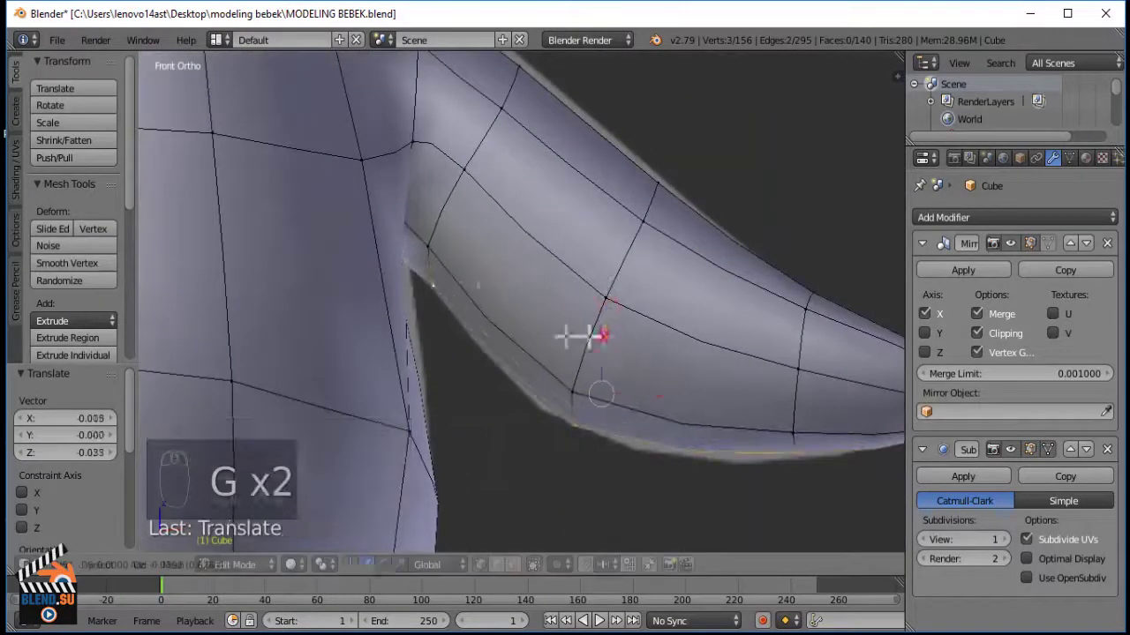
Adjust the neighbouring vertices along the wing's lower edge, return to Object Mode and check the shaded duck from the front.
right_click(427, 261)
shift+right_click(798, 428)
key(g)
click(797, 418)
key(z)
key(Tab)
key(z)
scroll(432, 257, down, 9)
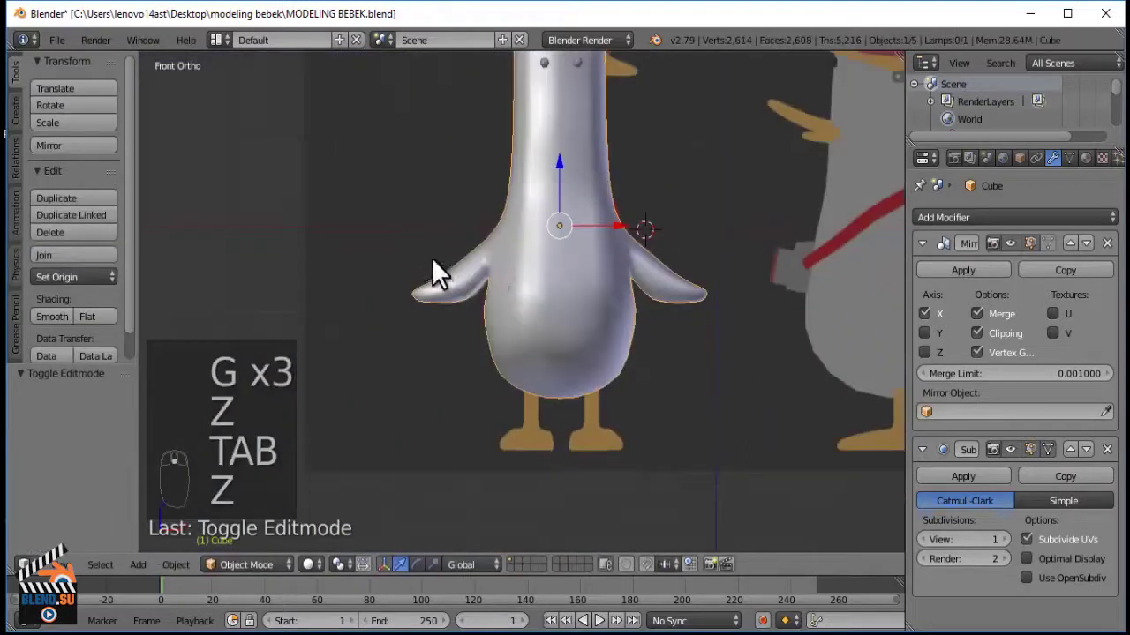
scroll(431, 258, up, 3)
mouse_move(432, 258)
middle_down()
mouse_move(666, 435)
mouse_move(386, 311)
mouse_move(358, 365)
middle_up()
key(KP_1)
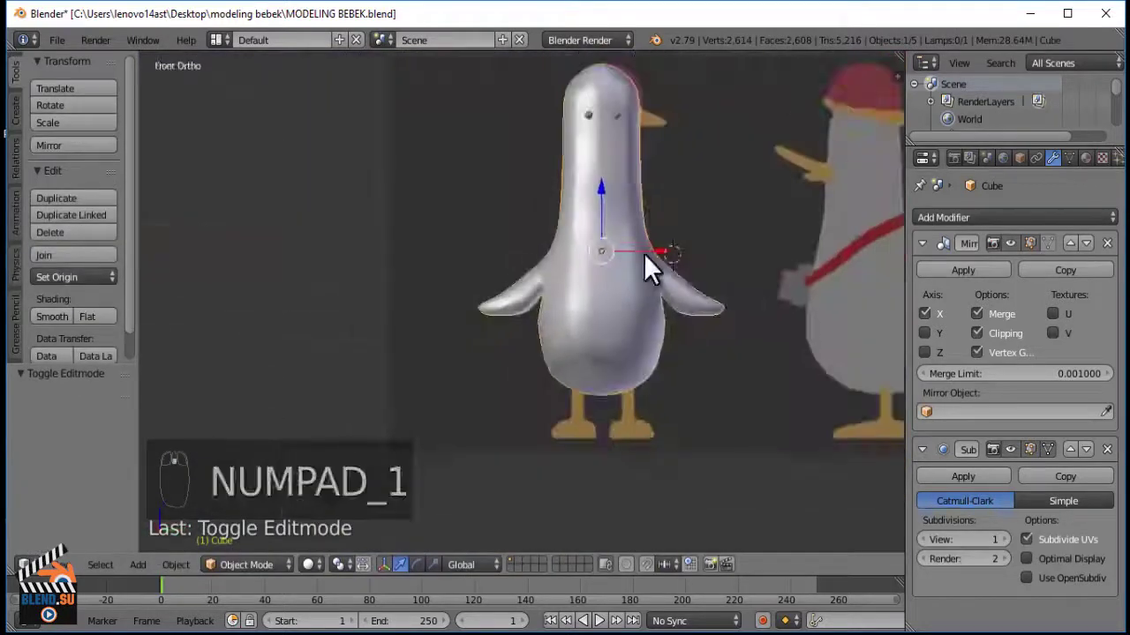
Show the duck body in side-view wireframe and enter Edit Mode at the beak area.
scroll(595, 194, up, 4)
key(z)
scroll(663, 367, up, 2)
key(KP_3)
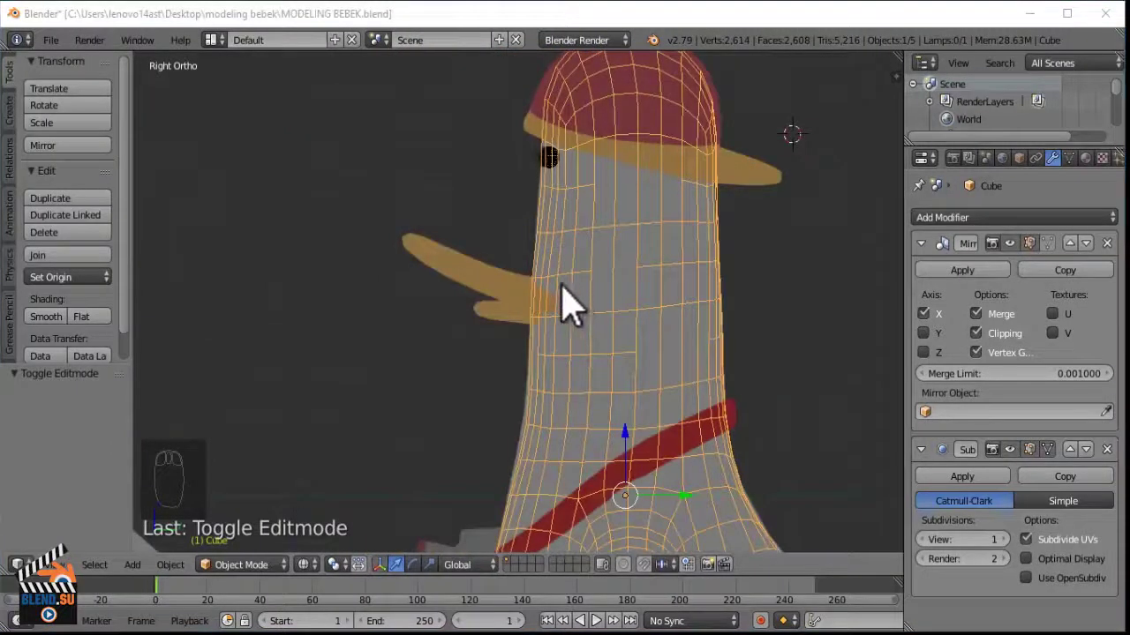
right_click(573, 260)
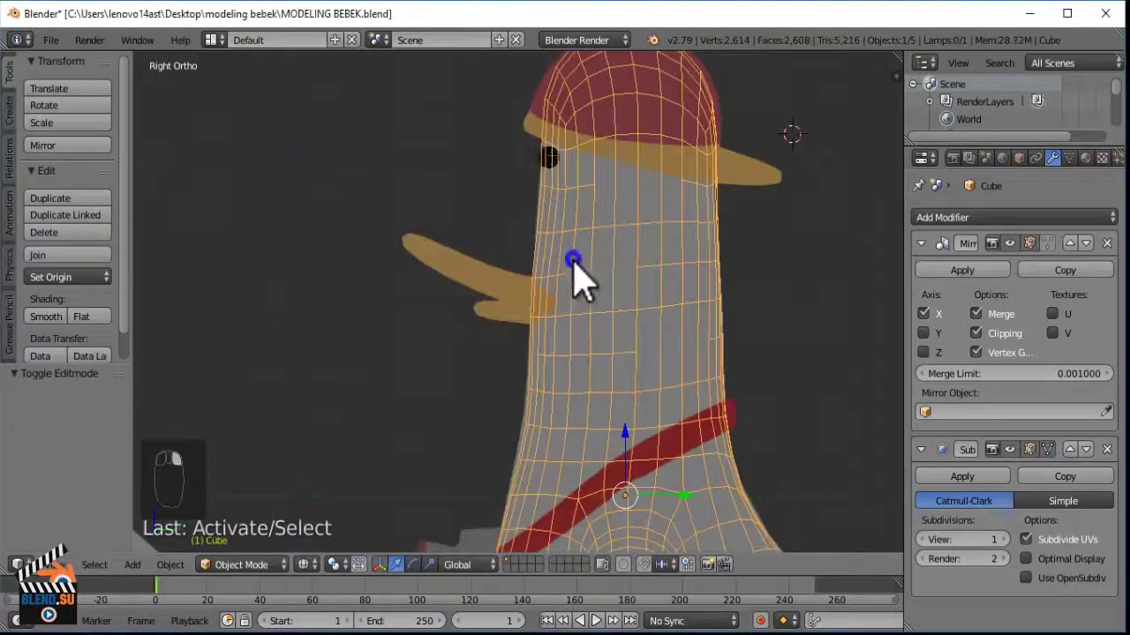
middle_drag(498, 278, 566, 288)
scroll(569, 275, down, 5)
key(KP_3)
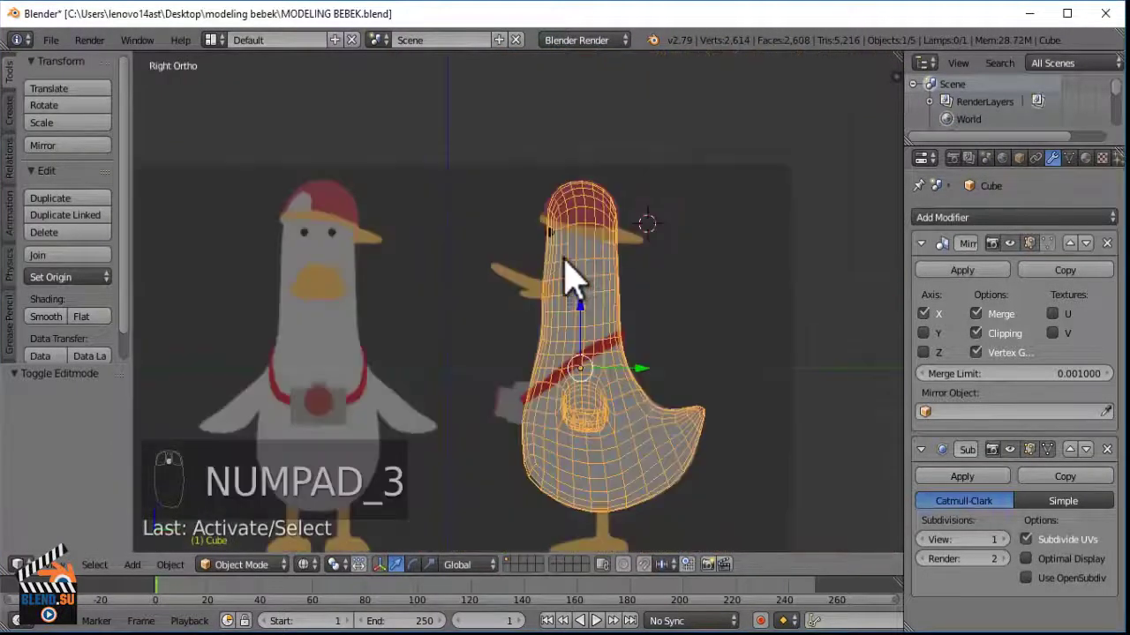
scroll(565, 261, up, 4)
key(Tab)
Select the two front neck faces at the reference beak's height and duplicate them in place.
scroll(547, 274, up, 2)
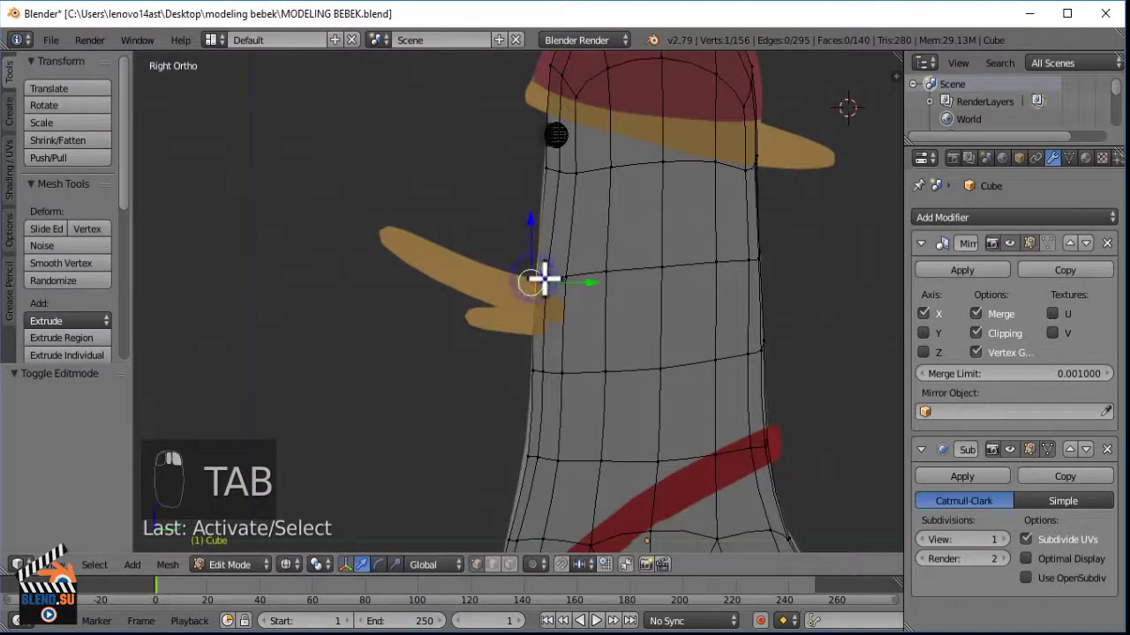
right_click(539, 364)
key(KP_1)
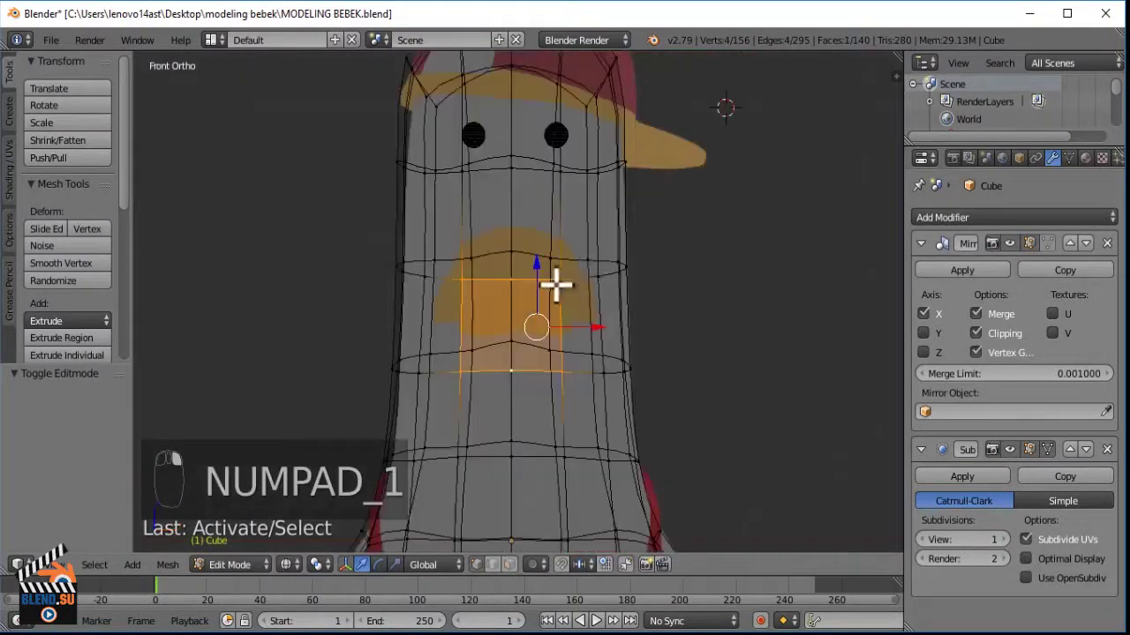
key(z)
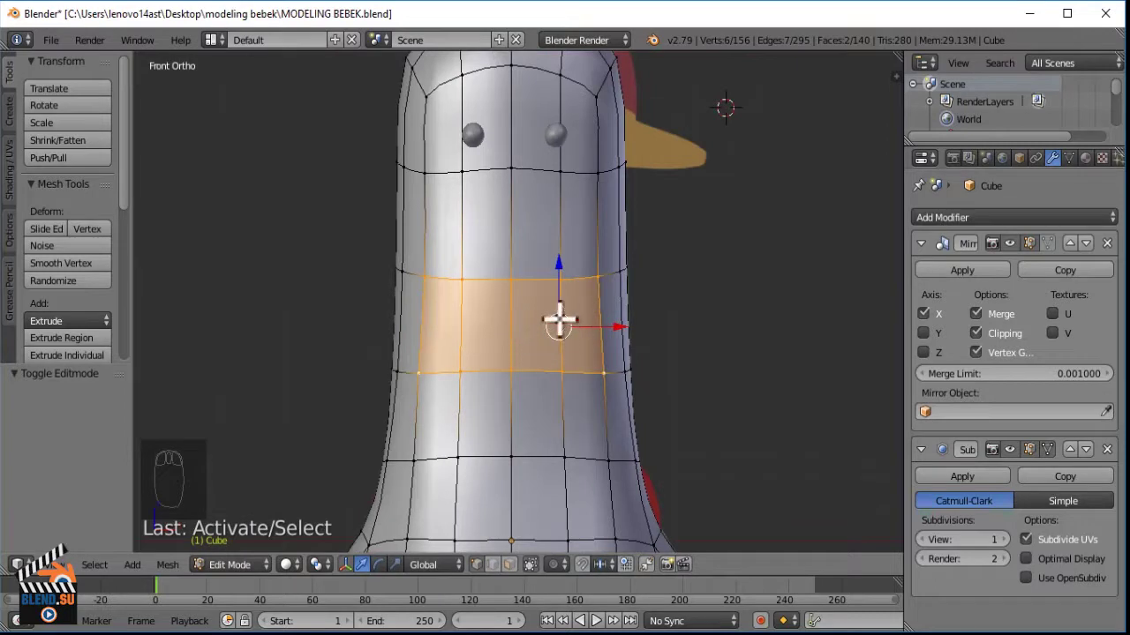
key(shift+d)
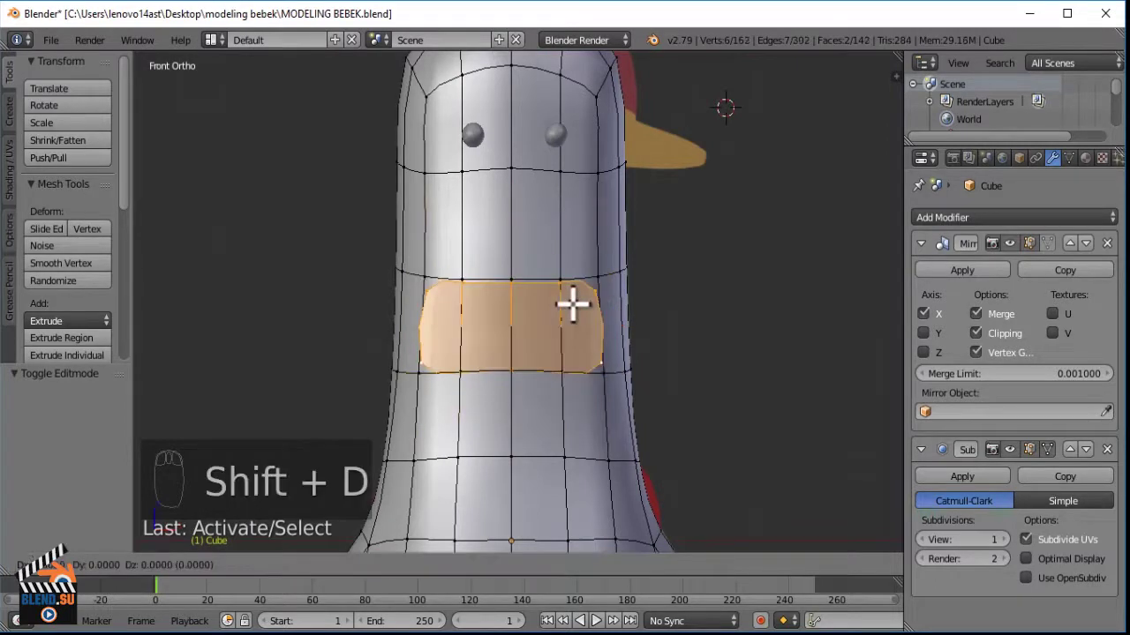
right_click(573, 304)
middle_drag(609, 281, 570, 297)
key(KP_1)
Separate the duplicated faces into their own object, return to Object Mode and select that object in side view.
scroll(594, 295, down, 7)
scroll(517, 269, up, 2)
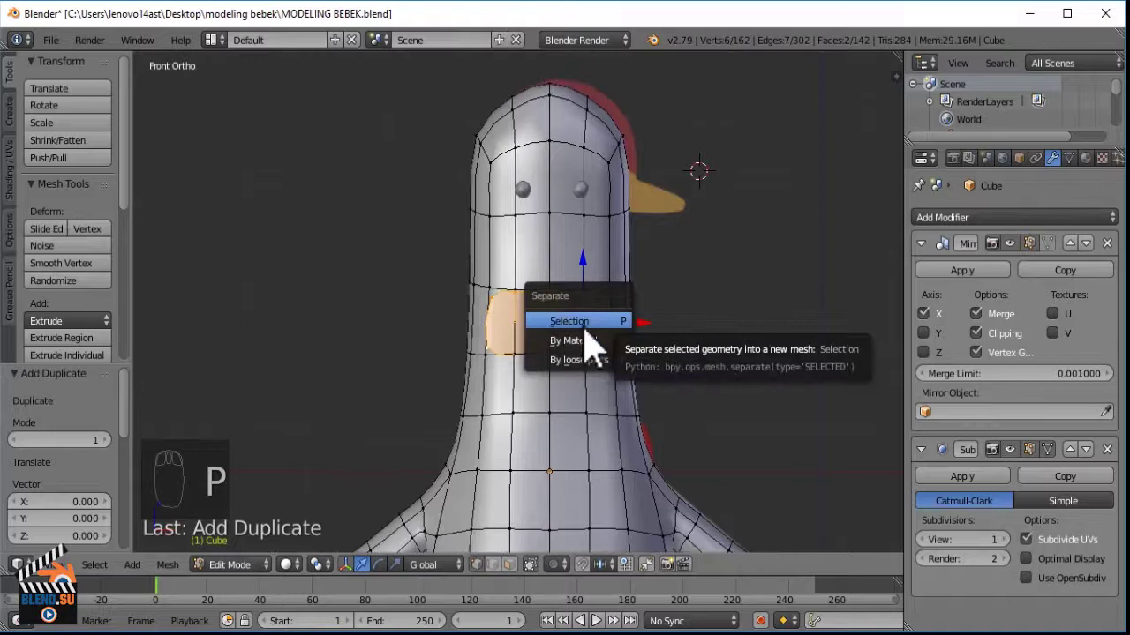
click(569, 321)
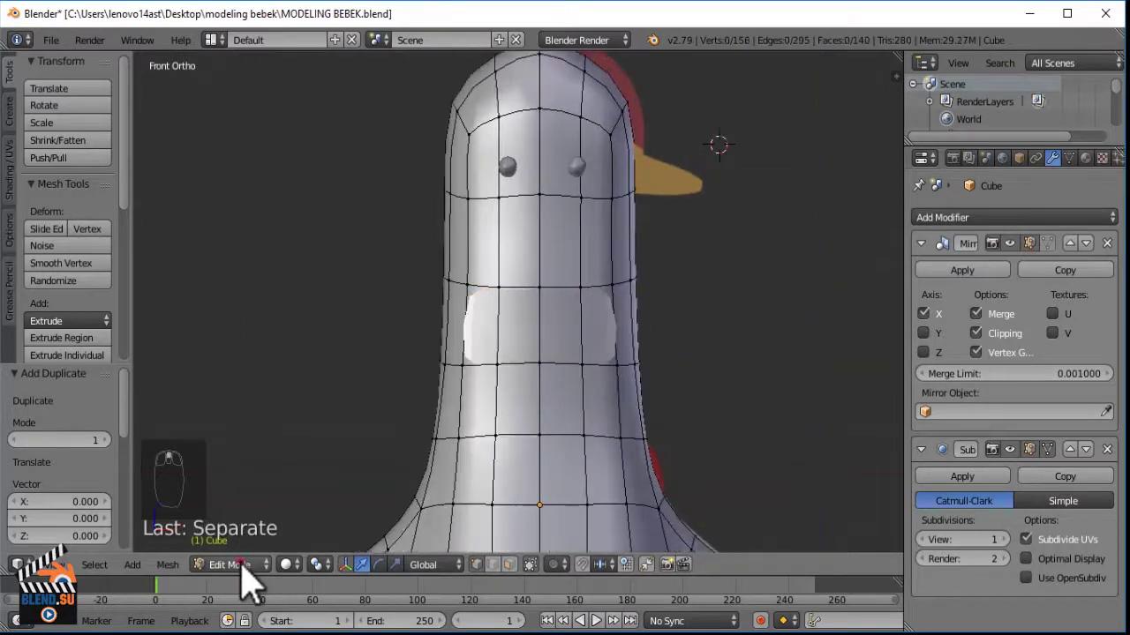
click(247, 564)
click(256, 542)
right_click(600, 316)
mouse_move(618, 335)
middle_down()
mouse_move(668, 347)
mouse_move(603, 341)
middle_up()
key(KP_3)
scroll(556, 313, up, 2)
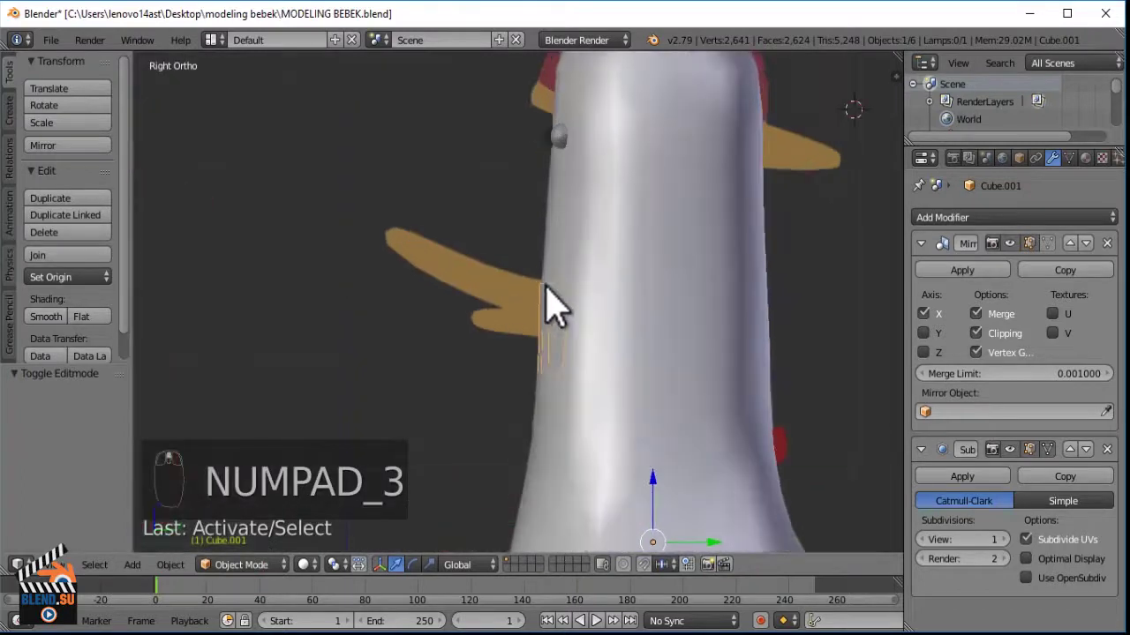
In Edit Mode, scale all vertices of the separated beak piece to 0.499 along Z and switch to side view.
key(Tab)
scroll(569, 291, up, 1)
key(KP_1)
key(z)
key(z)
key(a)
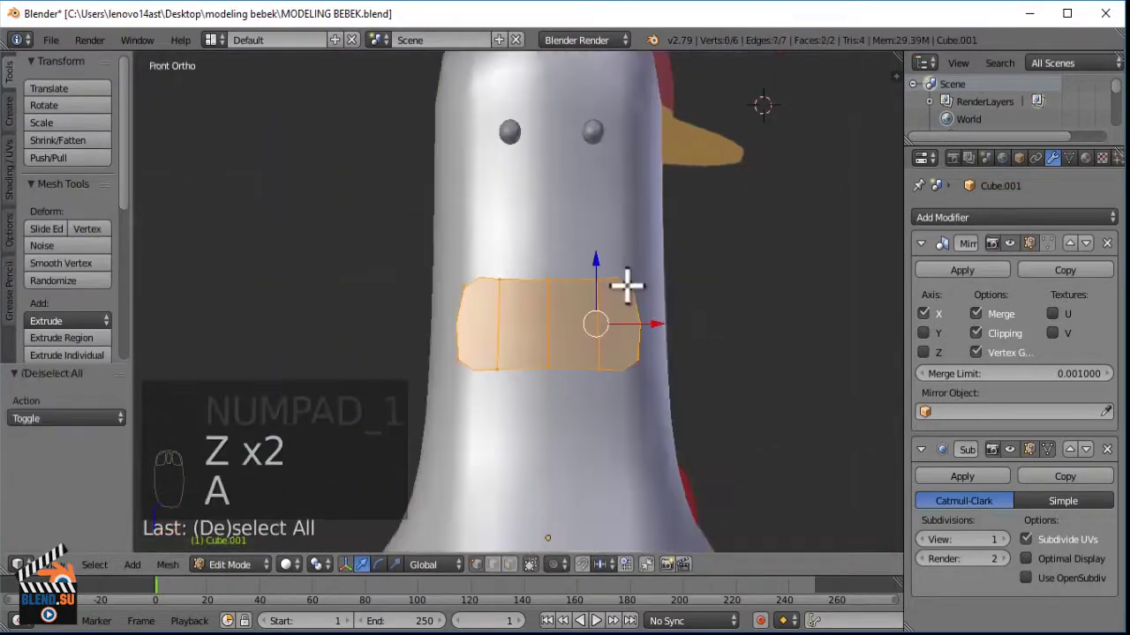
scroll(626, 285, up, 1)
key(s)
key(z)
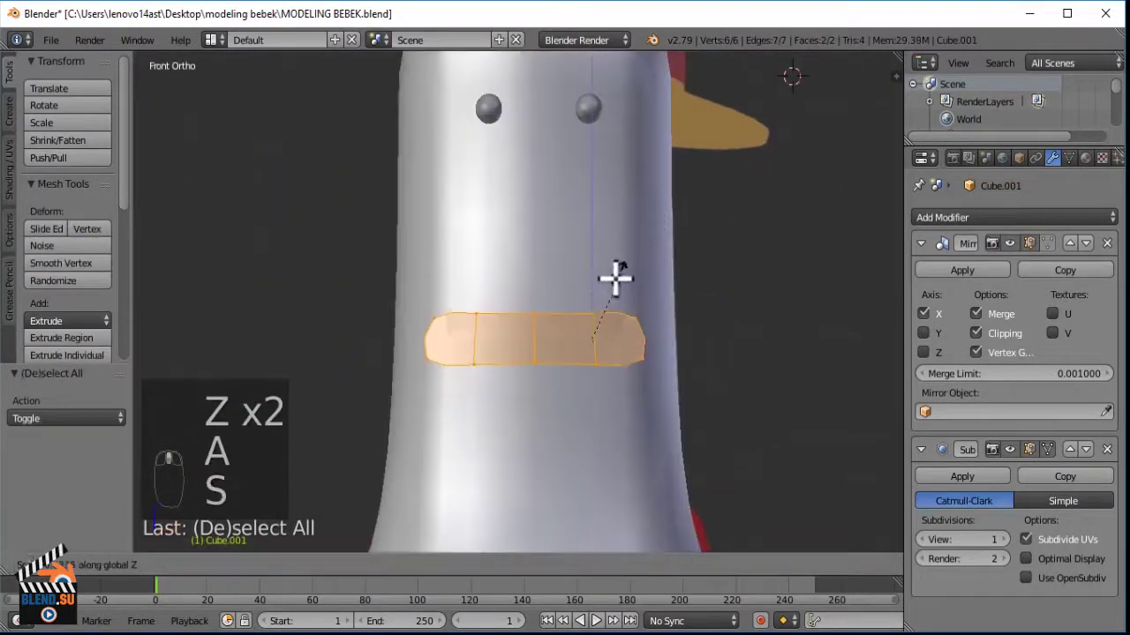
click(622, 266)
key(KP_3)
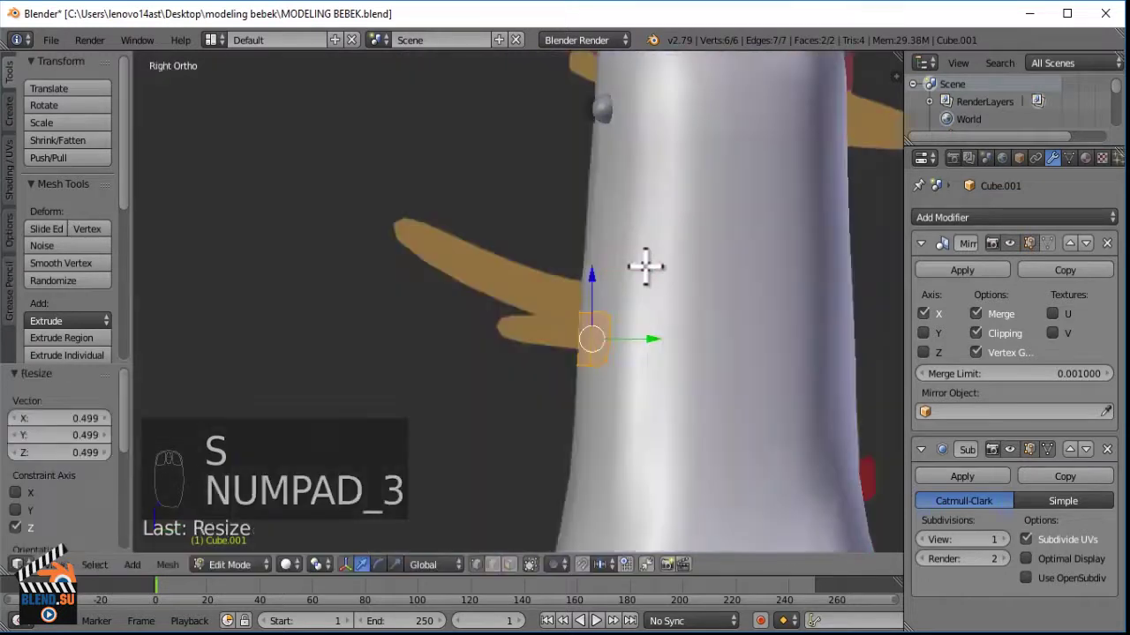
In side-view wireframe, move the beak faces up onto the reference beak's root and rotate them to follow its slant.
key(z)
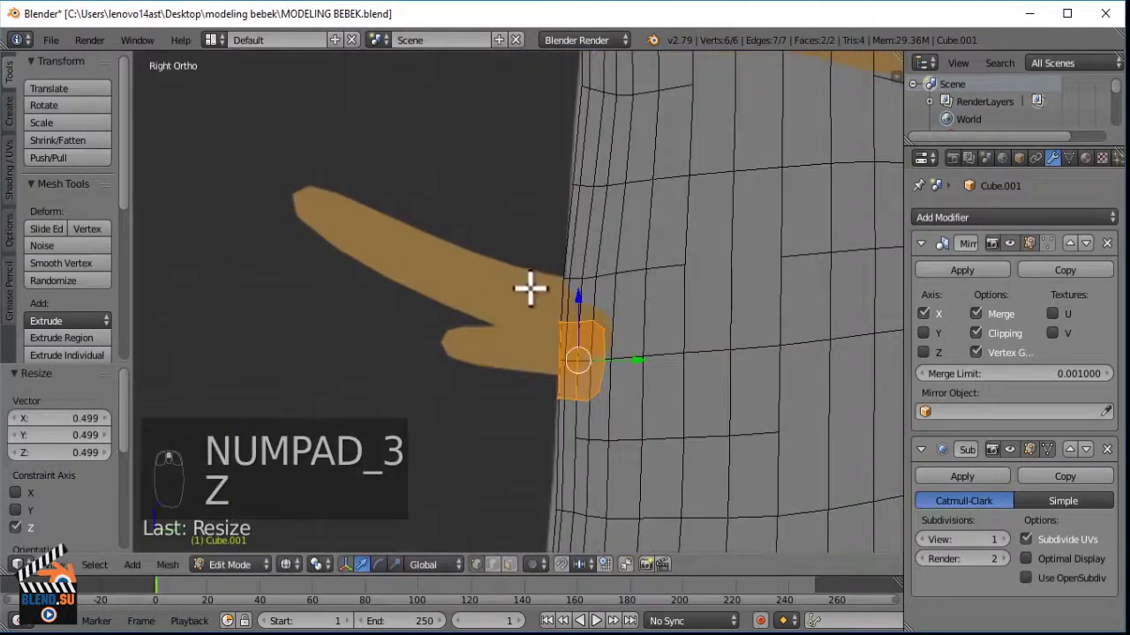
shift+middle_drag(614, 396, 605, 421)
key(g)
click(636, 285)
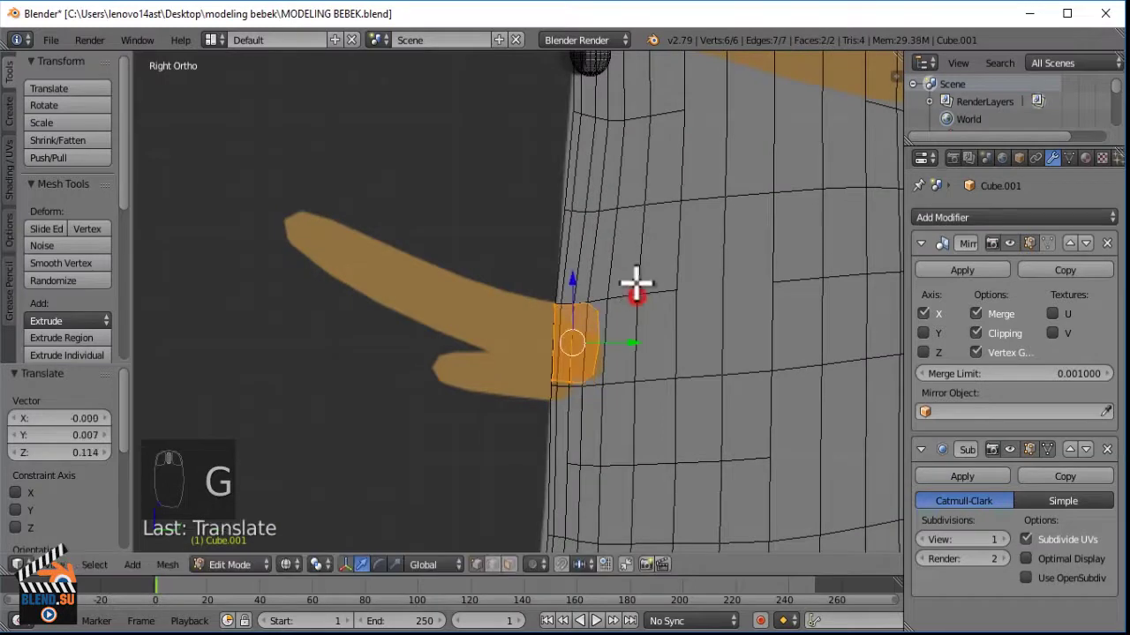
key(r)
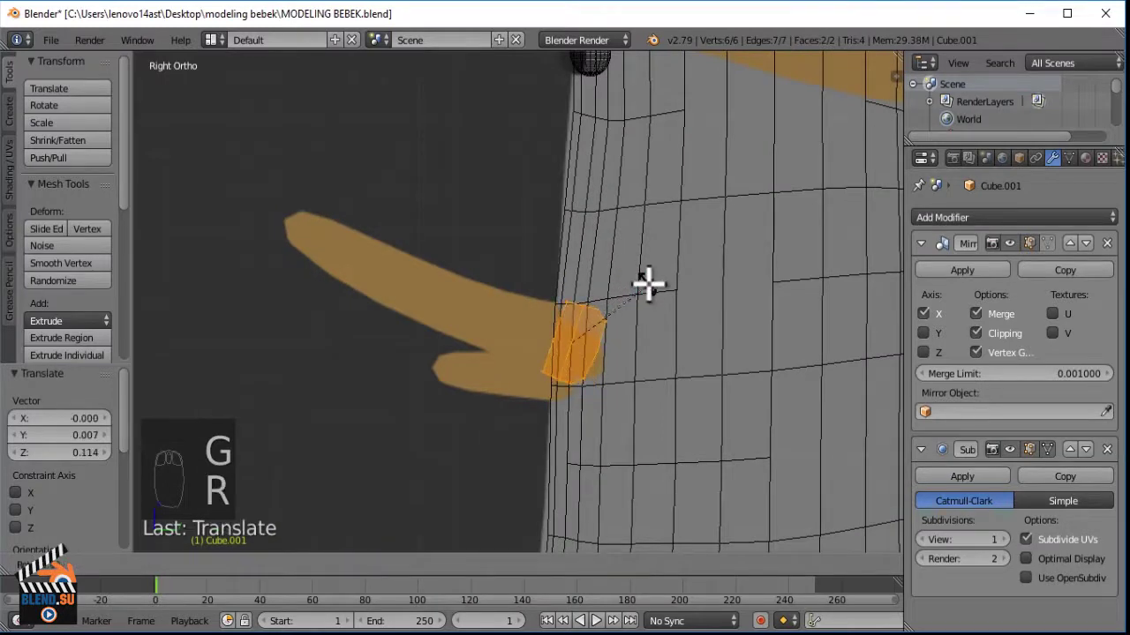
click(647, 281)
key(g)
click(655, 284)
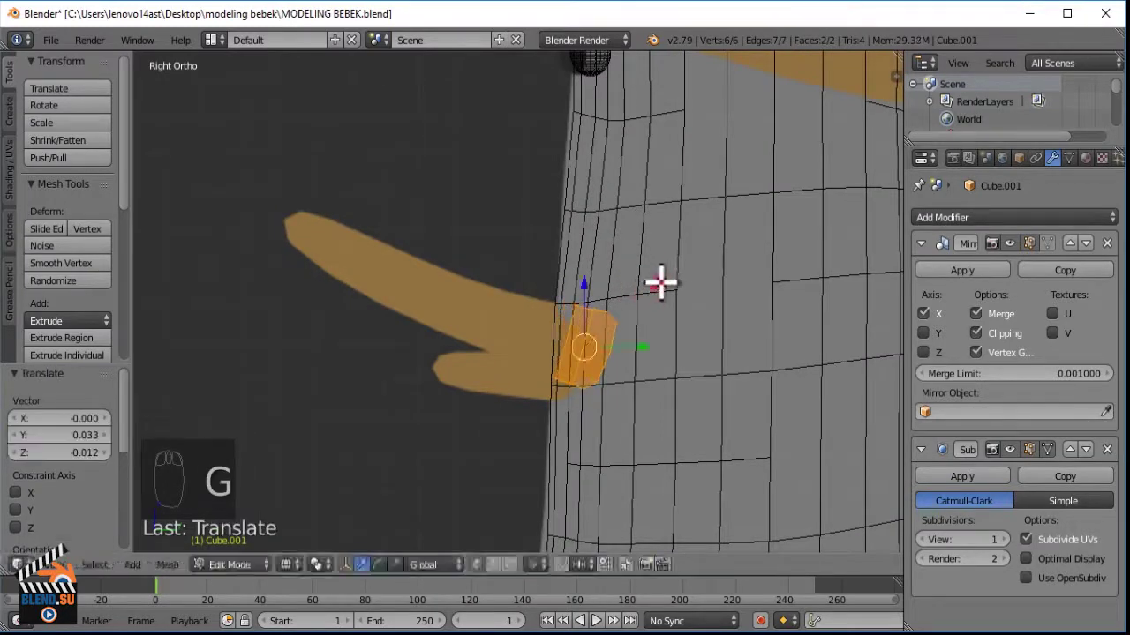
Fine-tune the size of the rotated beak faces and shift them slightly further into the neck.
key(s)
click(653, 282)
key(g)
click(655, 283)
key(s)
click(656, 284)
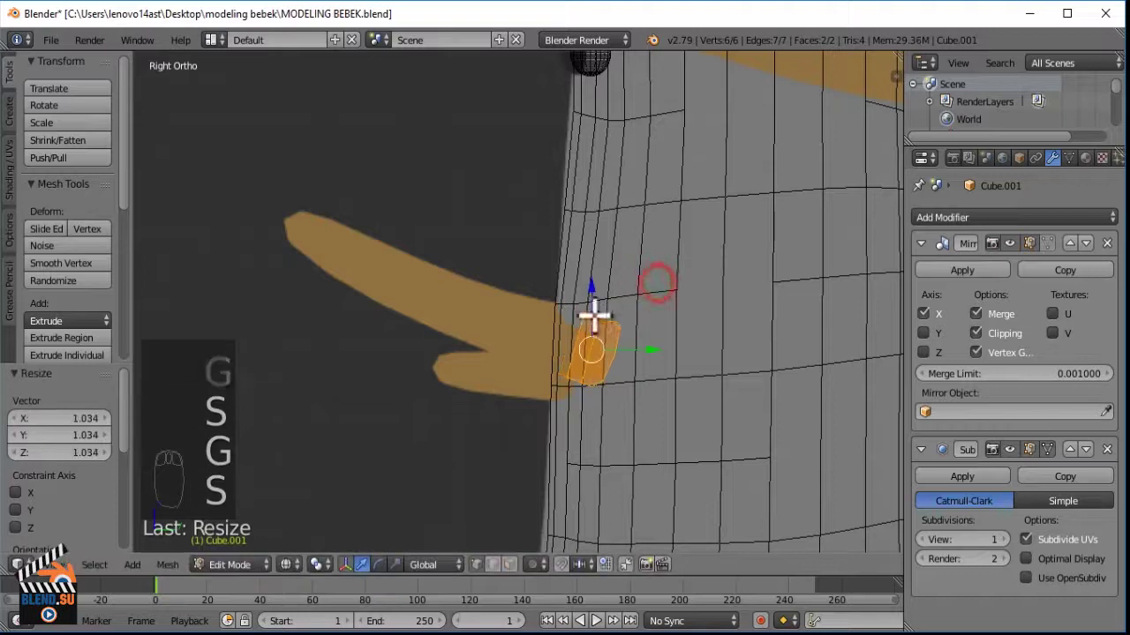
Extrude the beak faces outward along the upper reference beak as a first segment and place its end.
shift+middle_drag(631, 334, 676, 373)
key(e)
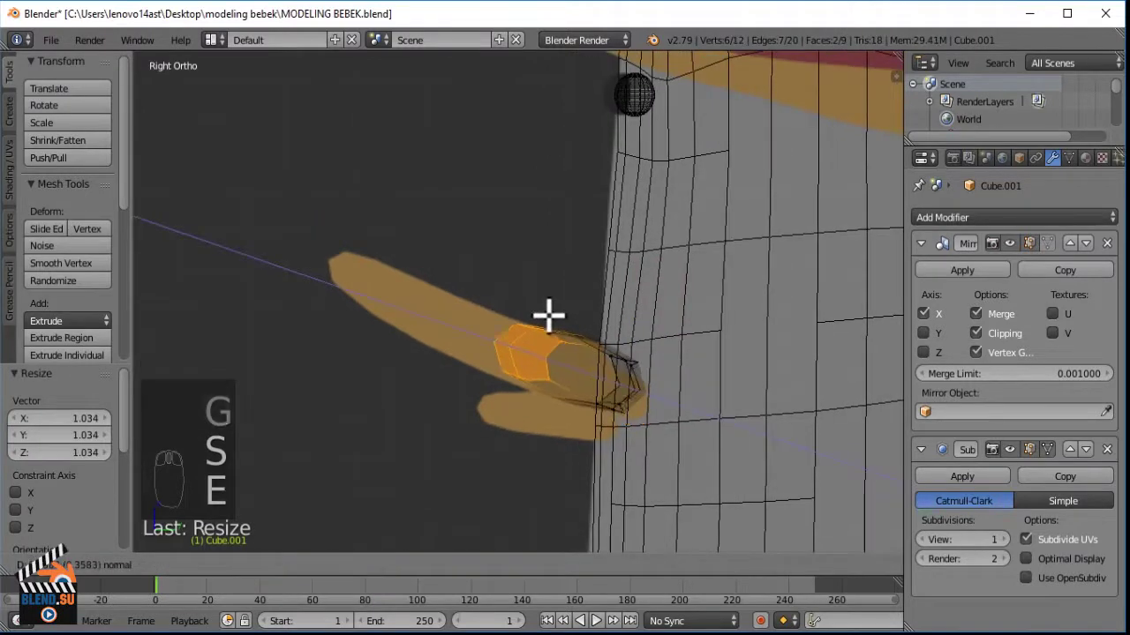
click(603, 336)
key(g)
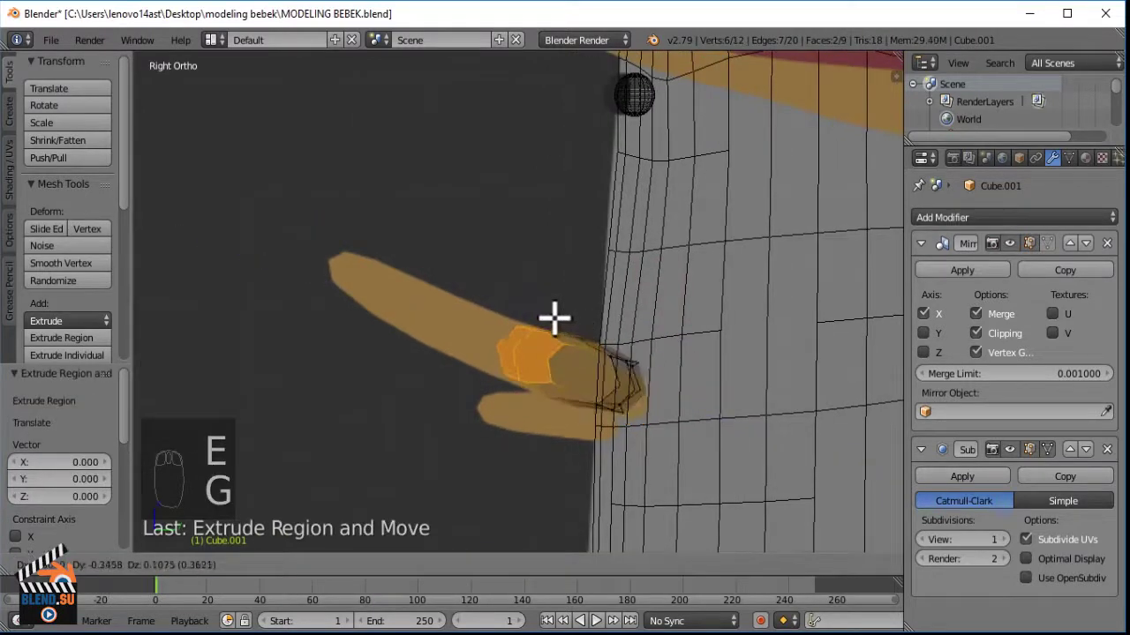
click(554, 318)
Extrude a second beak segment and move its end by -0.292 in Y and 0.129 in Z along the reference.
shift+middle_drag(629, 354, 724, 397)
key(e)
right_click(521, 300)
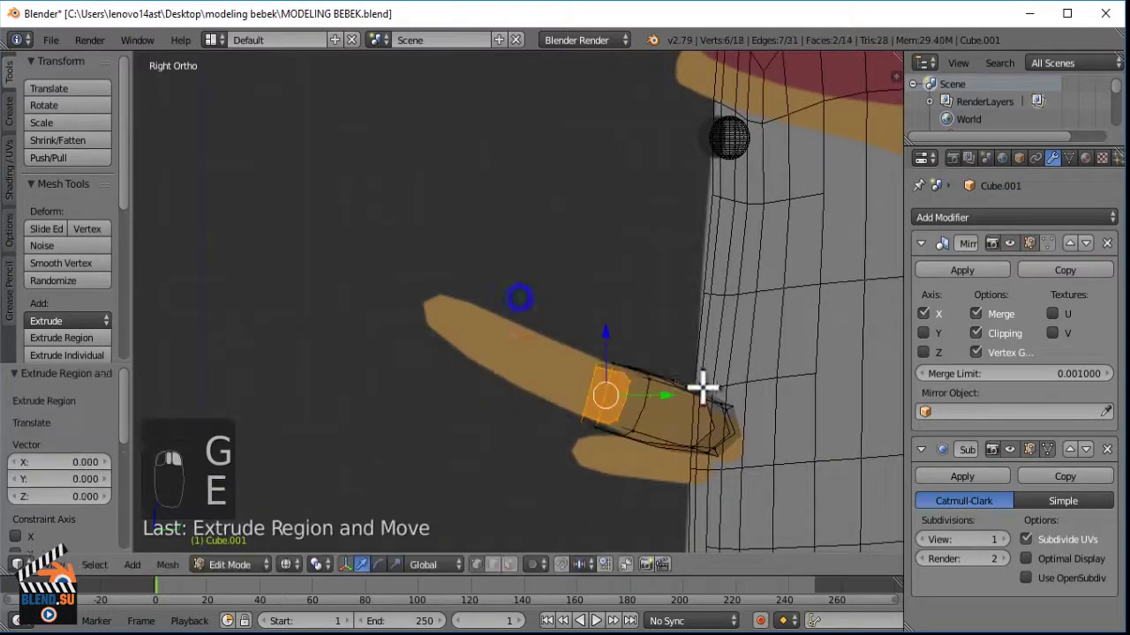
key(g)
click(550, 323)
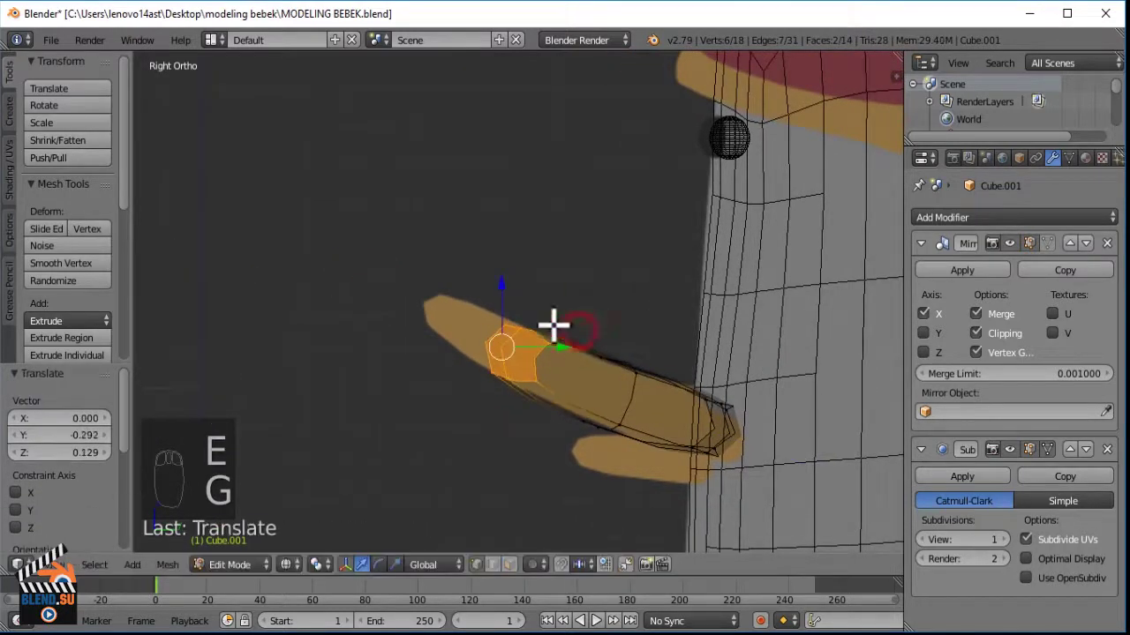
Extrude a third segment to the reference beak's tip and scale the end faces to 0.628.
key(e)
click(626, 353)
key(g)
click(560, 313)
key(s)
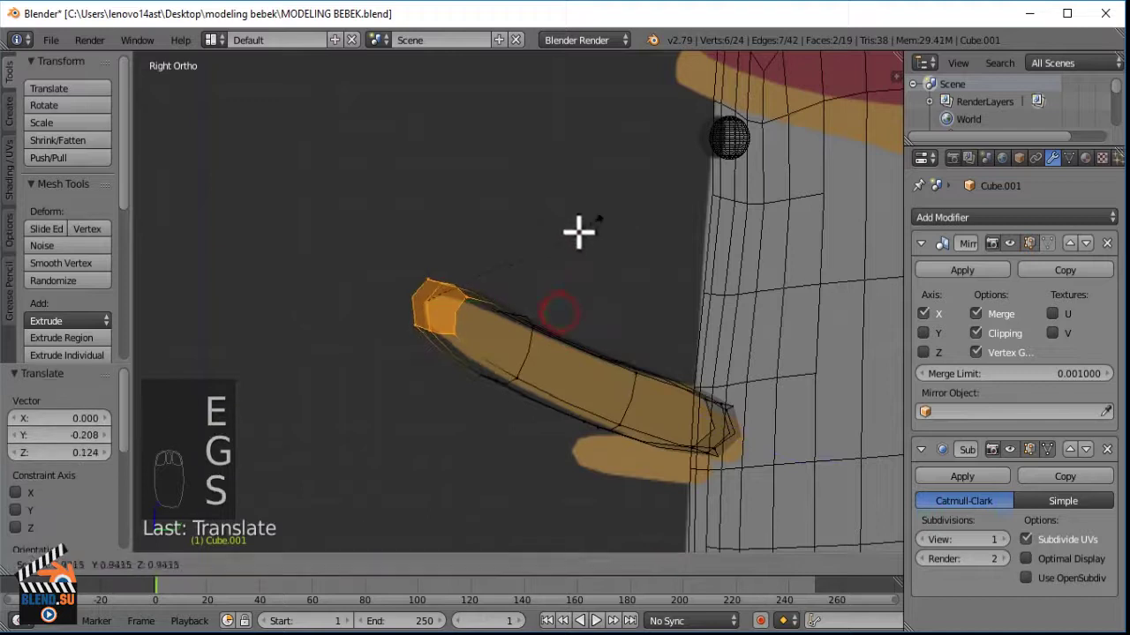
click(549, 253)
Return to solid shading, view the beak from above and turn on smooth proportional editing.
key(z)
mouse_move(502, 267)
middle_down()
mouse_move(564, 393)
mouse_move(439, 353)
mouse_move(496, 340)
middle_up()
scroll(468, 310, up, 4)
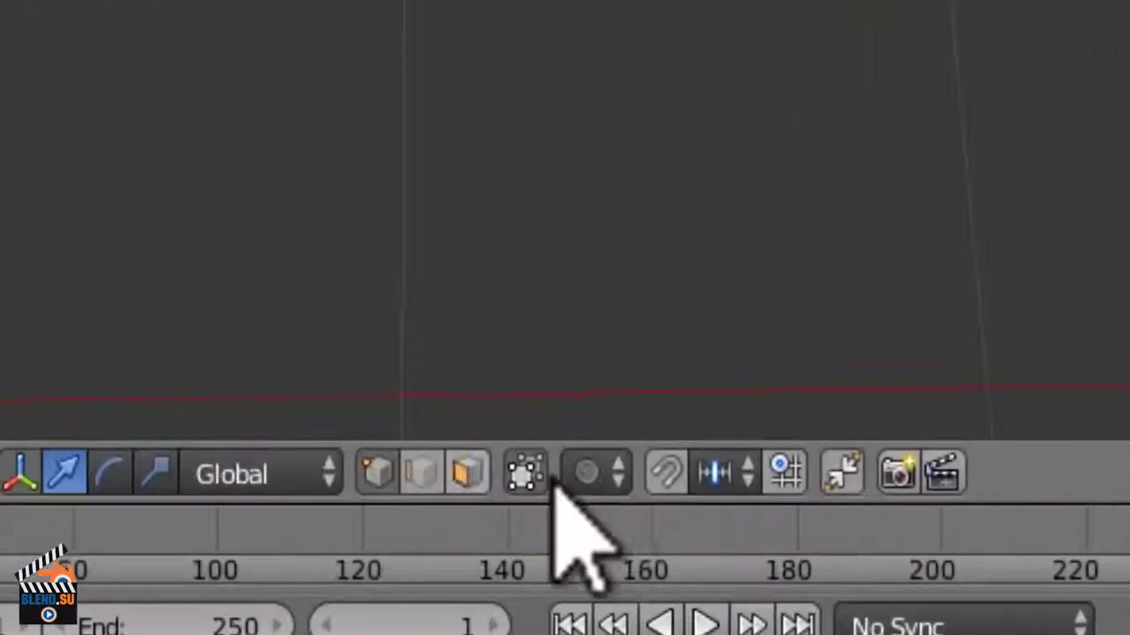
click(574, 514)
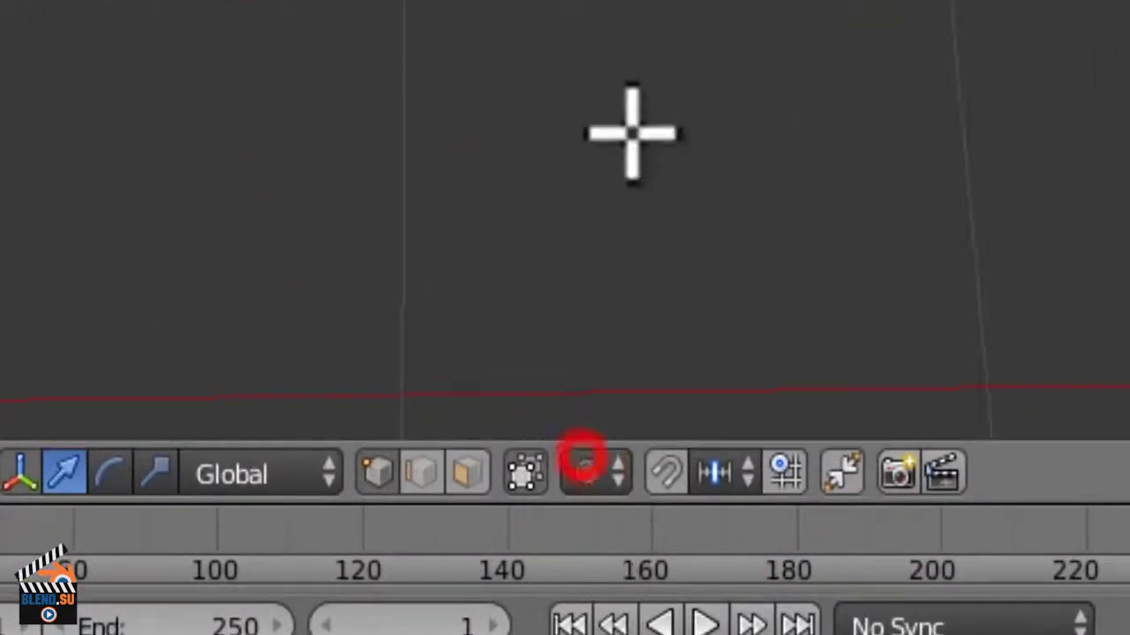
click(573, 515)
Narrow the beak tip by moving its end faces -0.121 along X with proportional falloff.
click(682, 257)
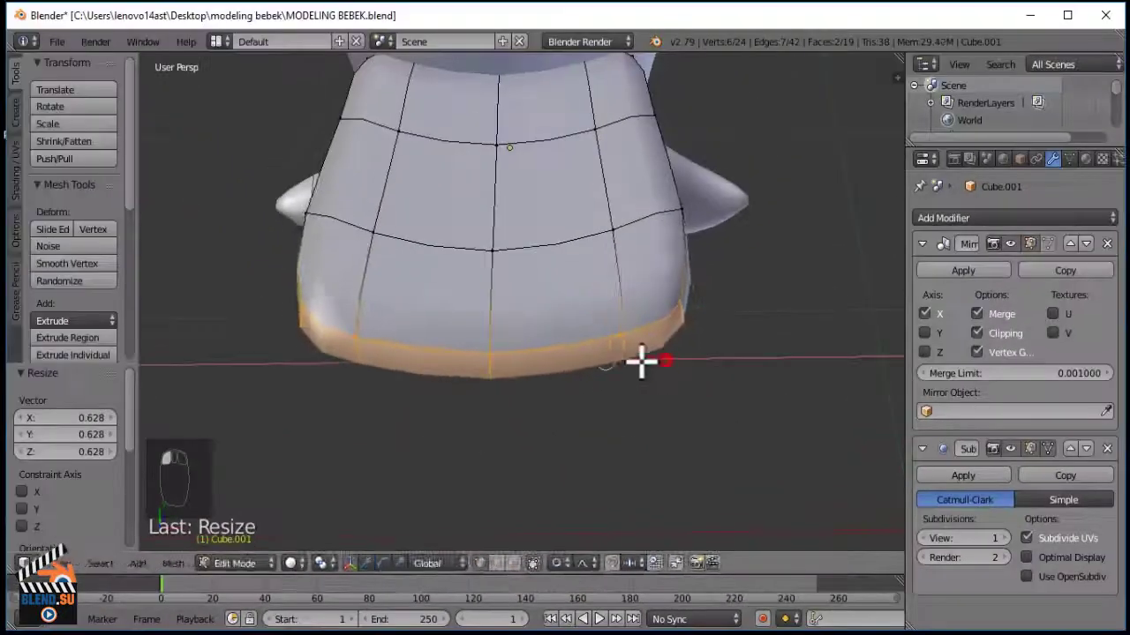
key(s)
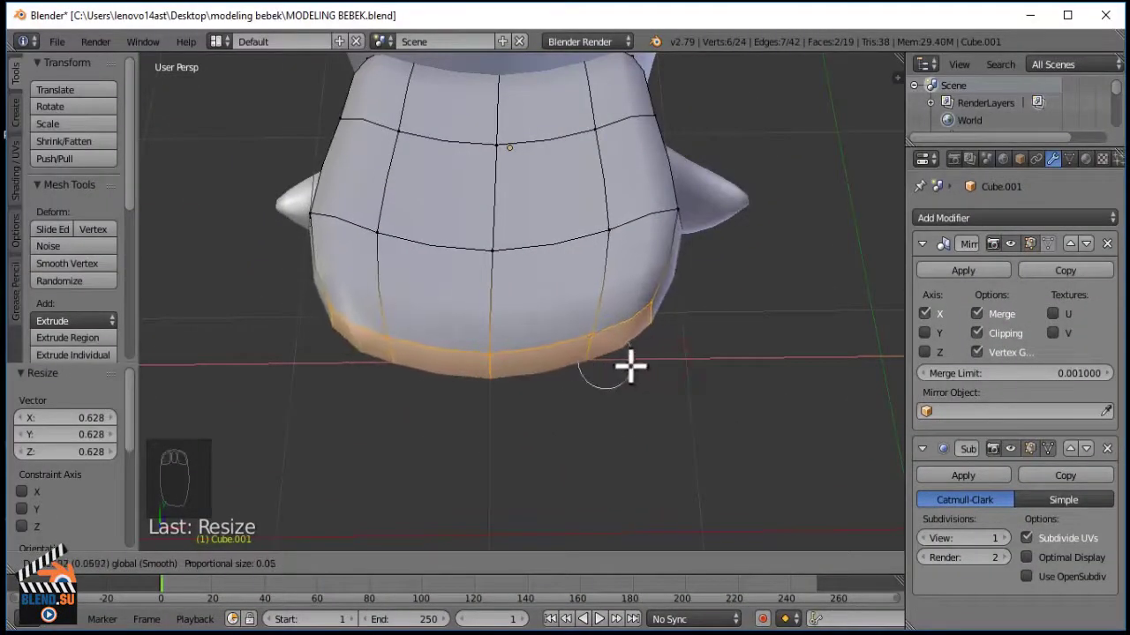
click(593, 371)
mouse_move(592, 371)
middle_down()
mouse_move(560, 323)
mouse_move(606, 350)
mouse_move(597, 391)
middle_up()
scroll(597, 391, up, 2)
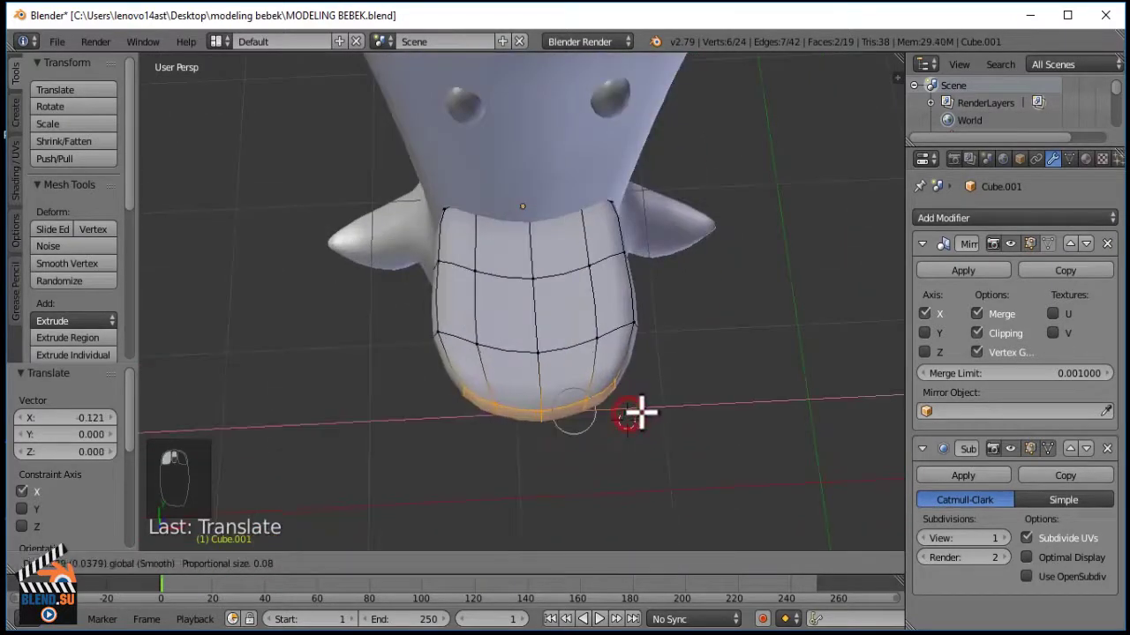
Select the edge loops across the middle of the beak and adjust its width there along X.
key(a)
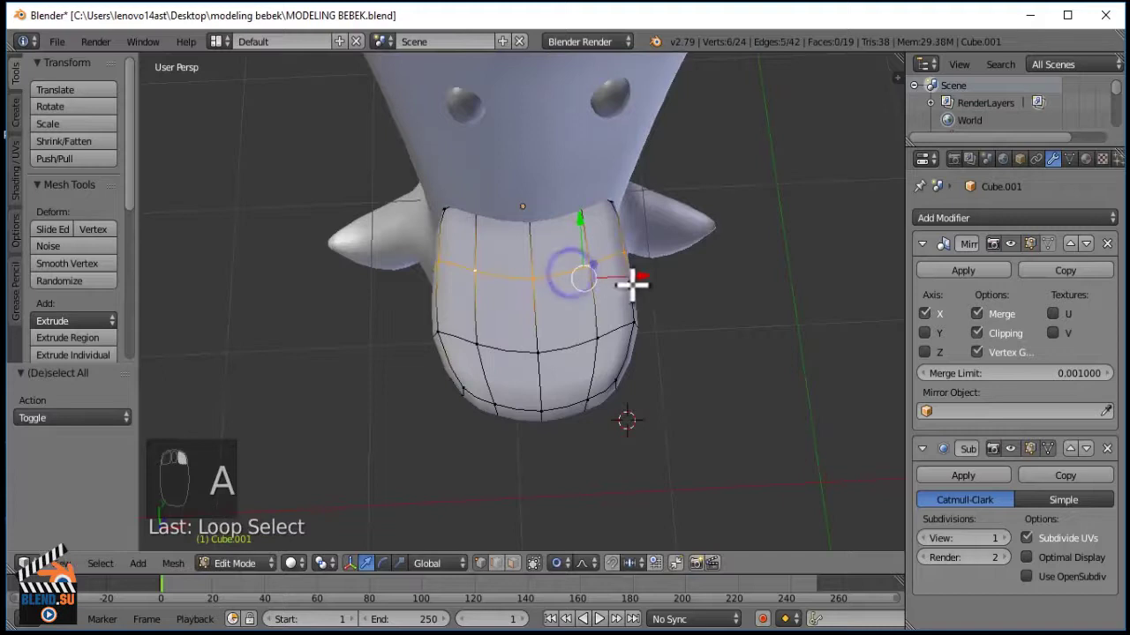
drag(632, 281, 622, 349)
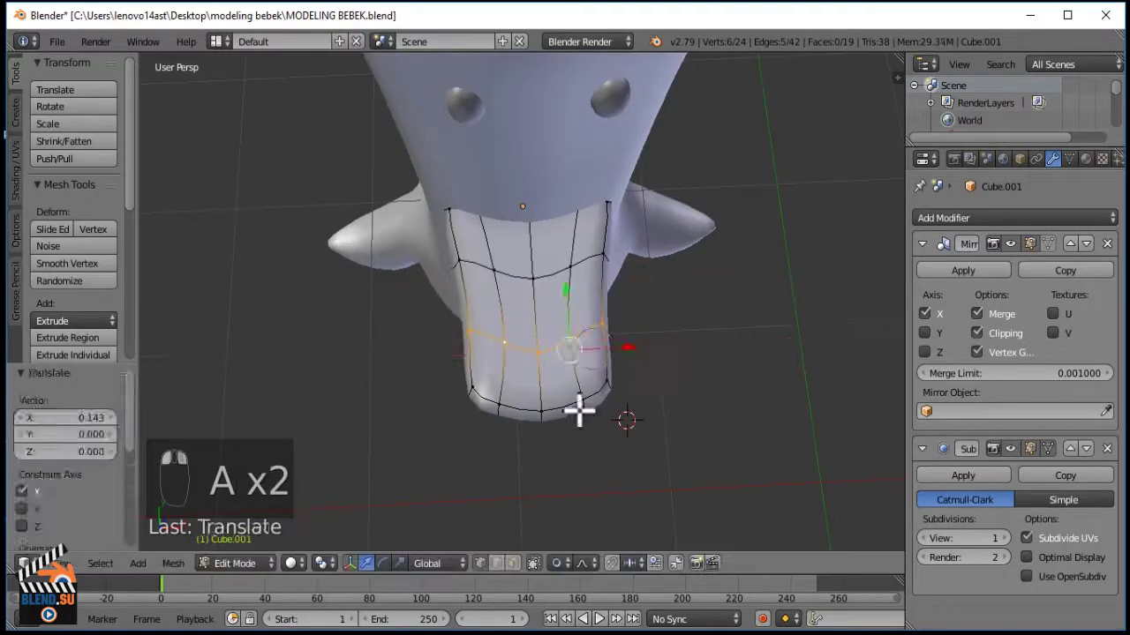
key(a)
Select the side edge at the beak tip and move it -0.062 along X.
middle_drag(608, 383, 611, 287)
right_click(621, 422)
drag(680, 417, 661, 413)
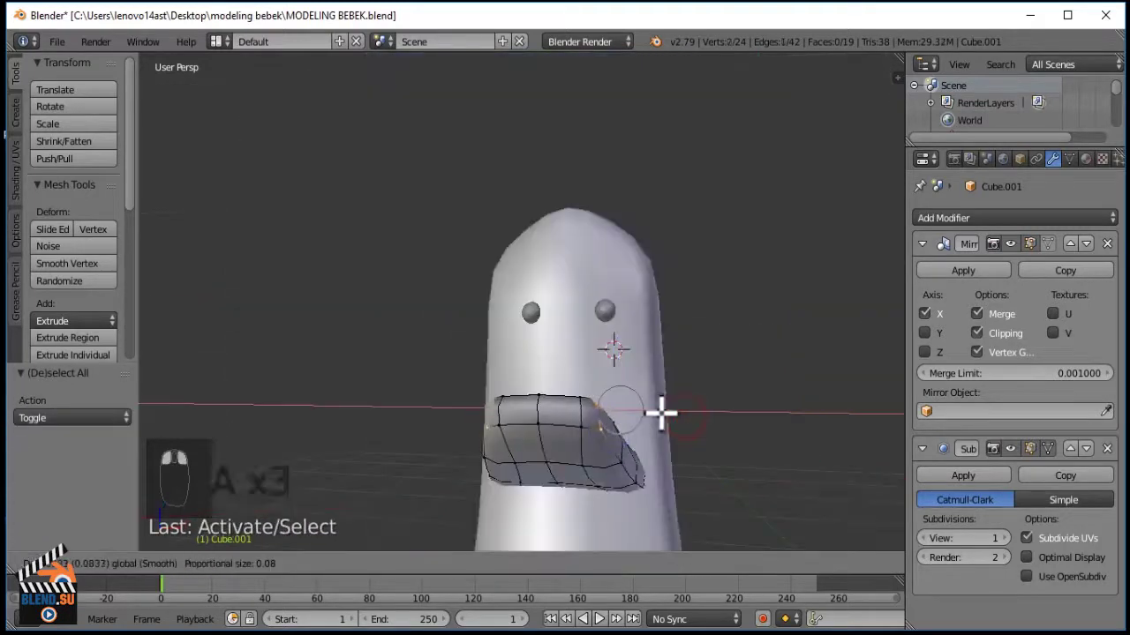
click(661, 412)
Compare the beak with the front reference and move the tip's side edge by 0.006 in X and -0.047 in Z.
key(KP_1)
key(z)
scroll(575, 379, up, 5)
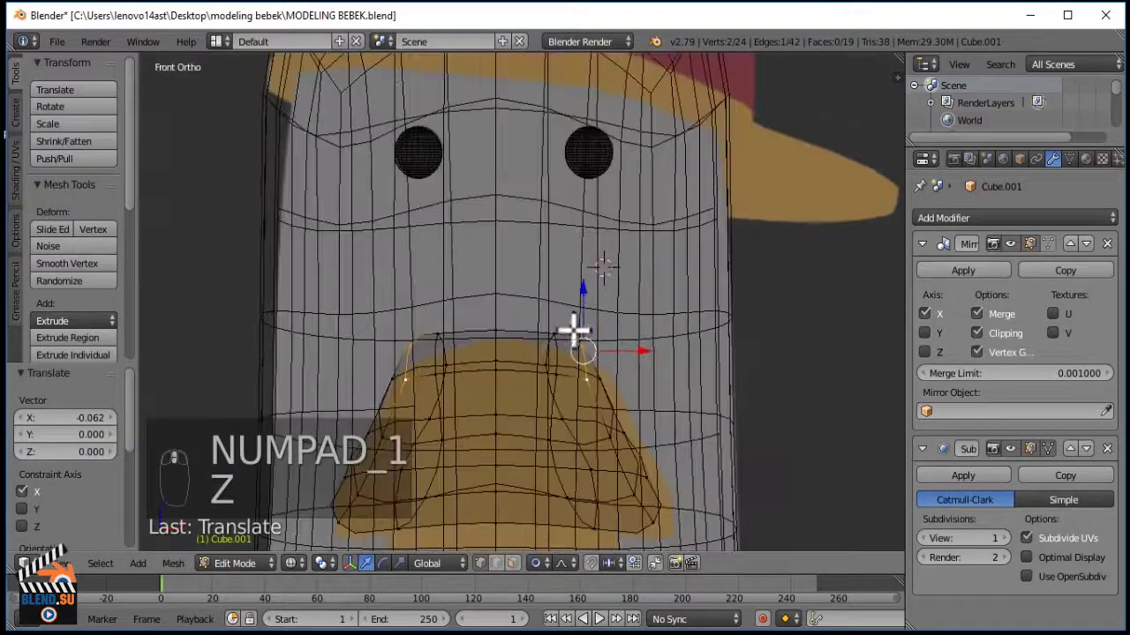
key(z)
shift+middle_drag(570, 327, 620, 277)
key(g)
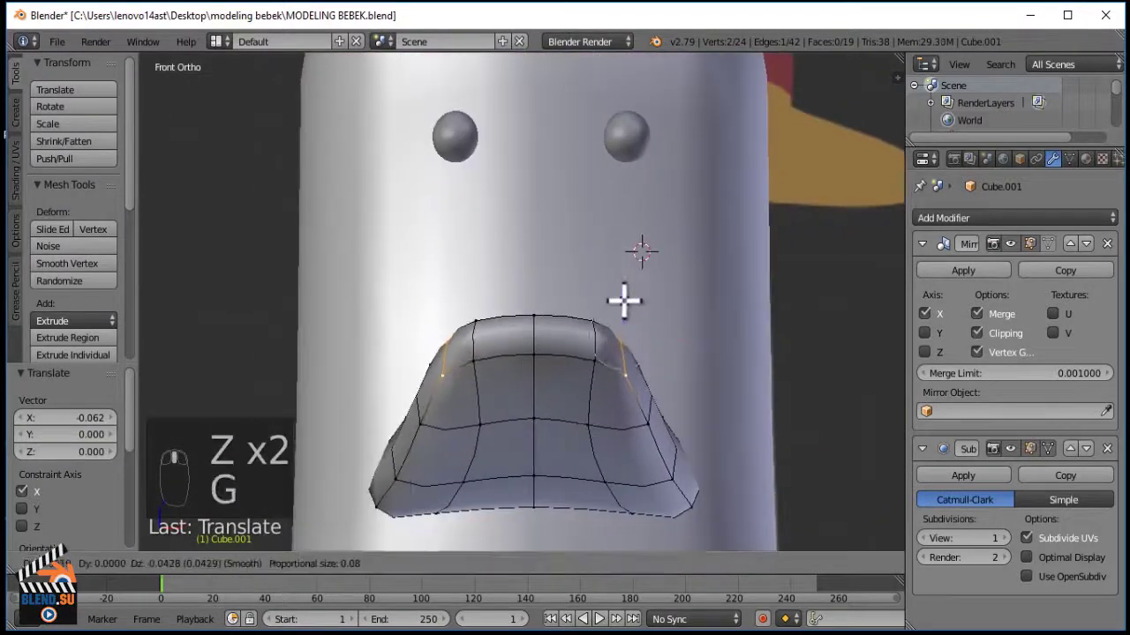
click(625, 300)
In top view, select the side edge behind the beak tip and move it slightly outward with proportional falloff.
key(KP_3)
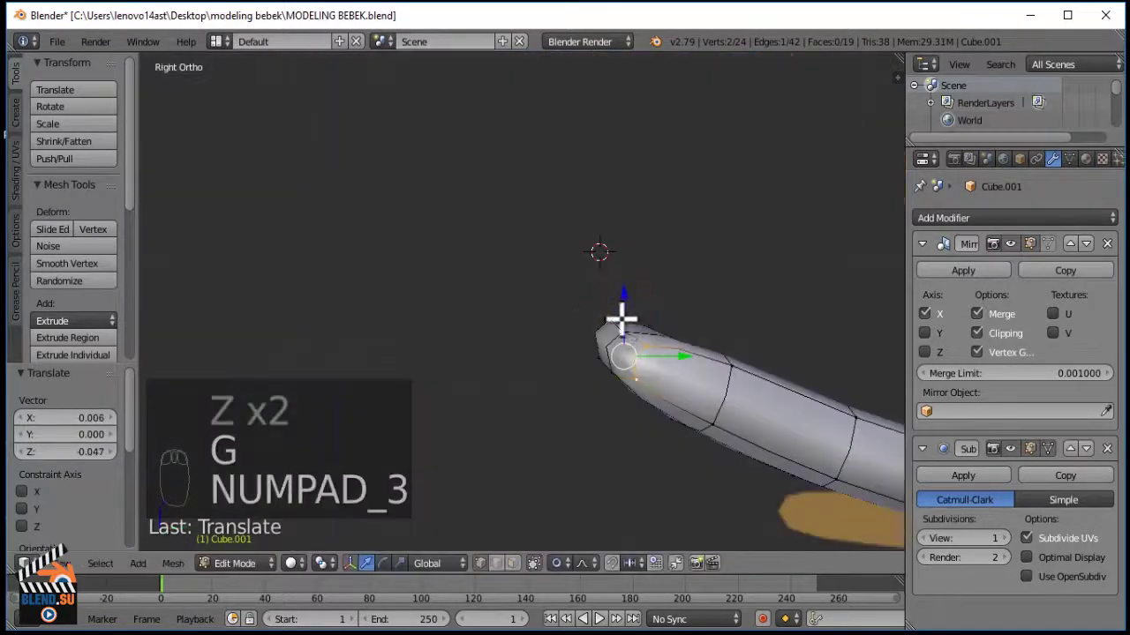
middle_drag(618, 321, 703, 379)
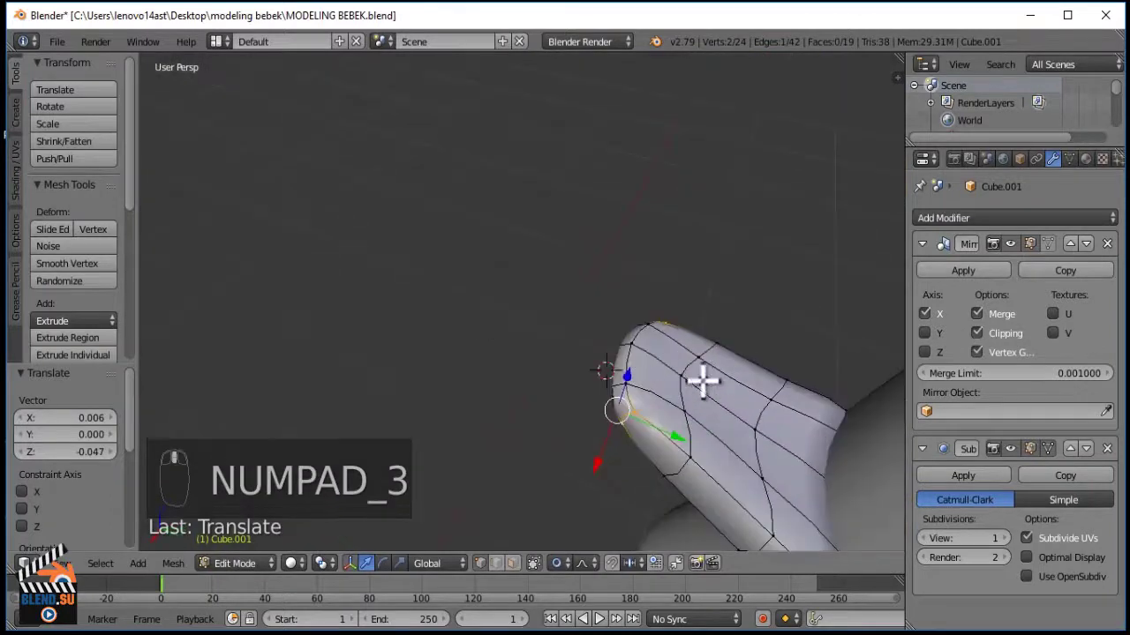
key(KP_7)
scroll(538, 305, up, 4)
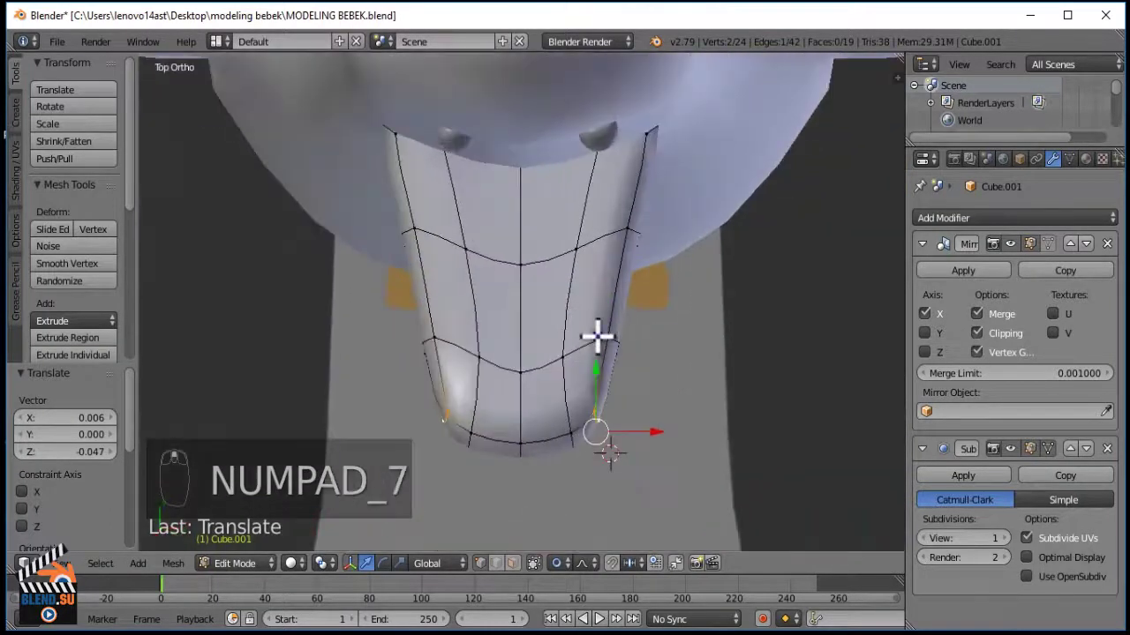
key(z)
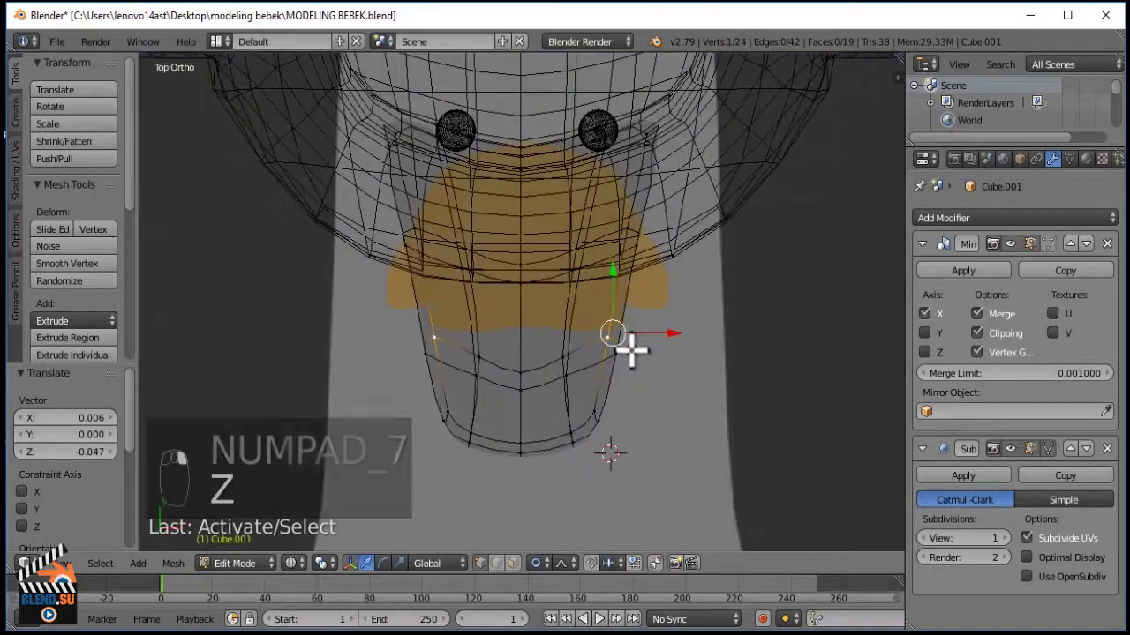
shift+right_click(624, 337)
key(z)
key(g)
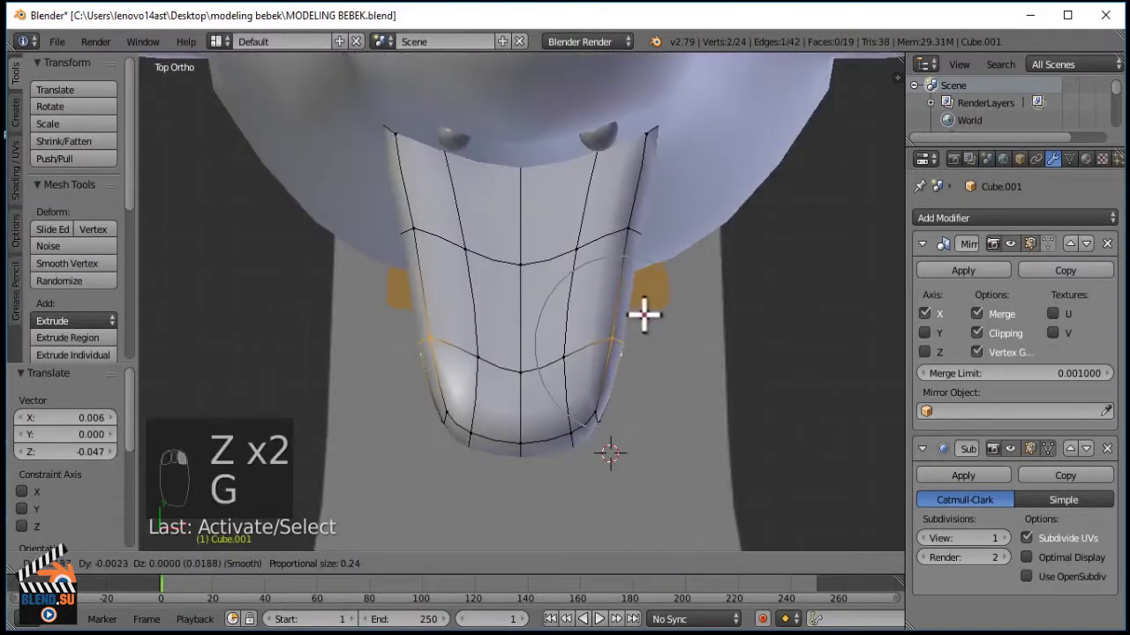
click(646, 315)
Select the beak's side edge nearer the neck and move it by 0.012 in X and -0.002 in Y.
key(a)
right_click(621, 230)
key(z)
key(z)
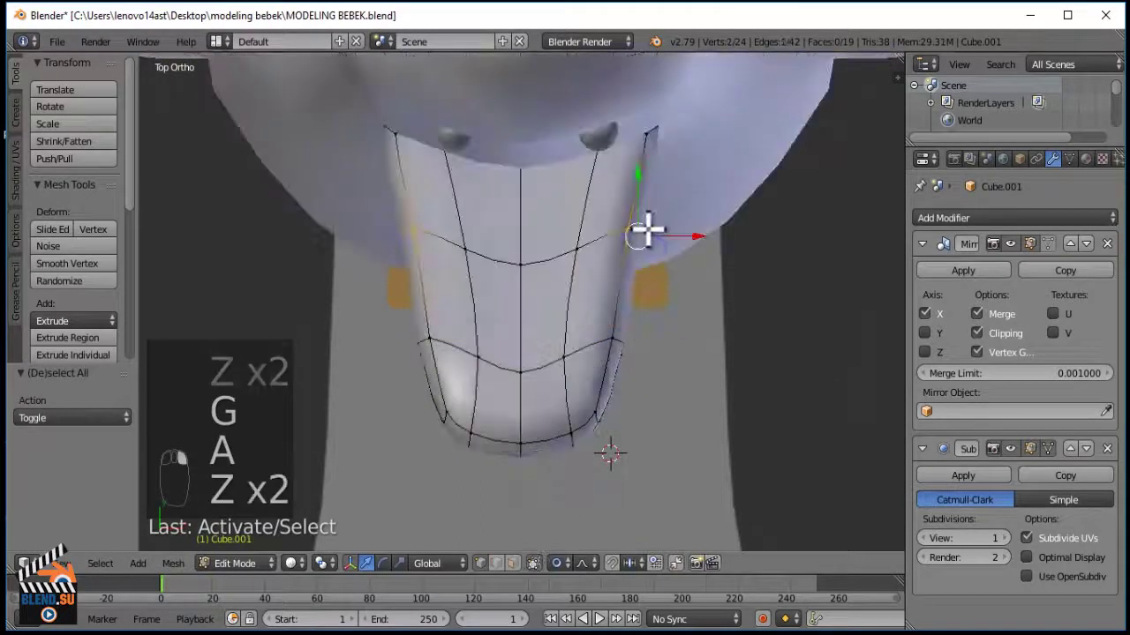
key(g)
click(650, 230)
Select the centre-line edges along the beak's underside, raise them 0.030 along Z and inspect the shape from the front.
key(KP_1)
right_click(556, 202)
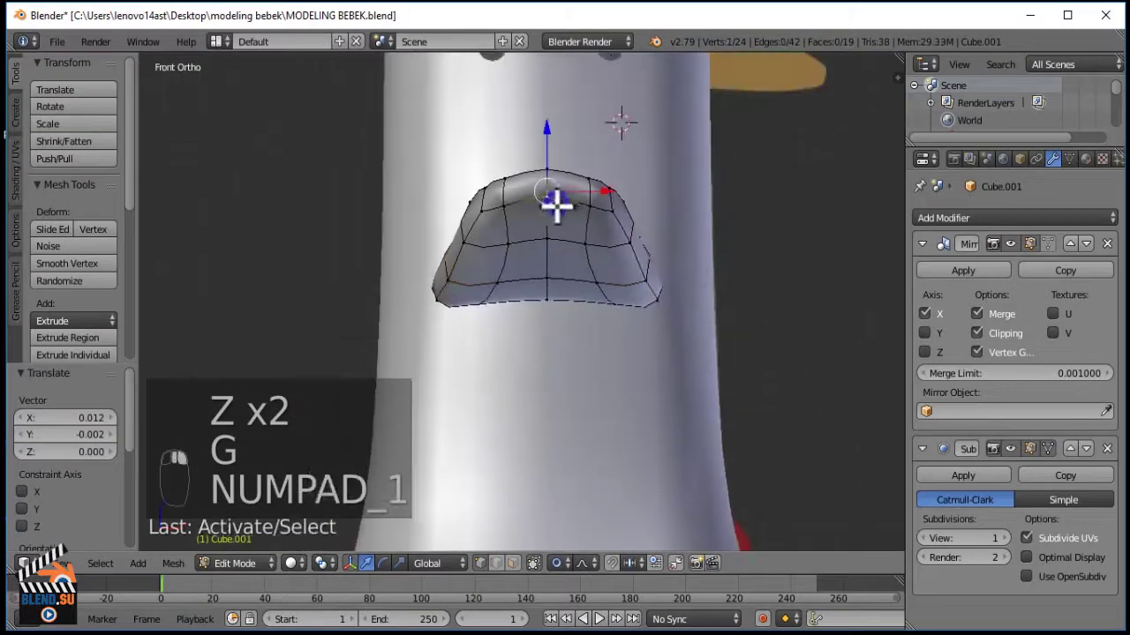
shift+right_click(554, 282)
middle_drag(554, 320, 580, 270)
scroll(552, 296, down, 5)
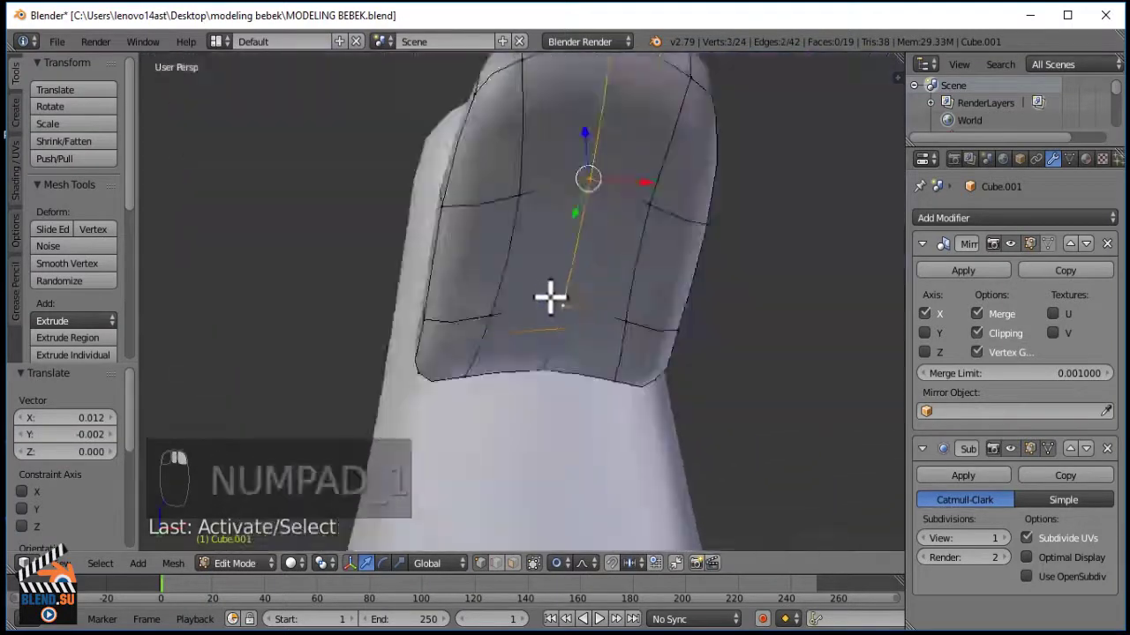
middle_drag(552, 346, 533, 306)
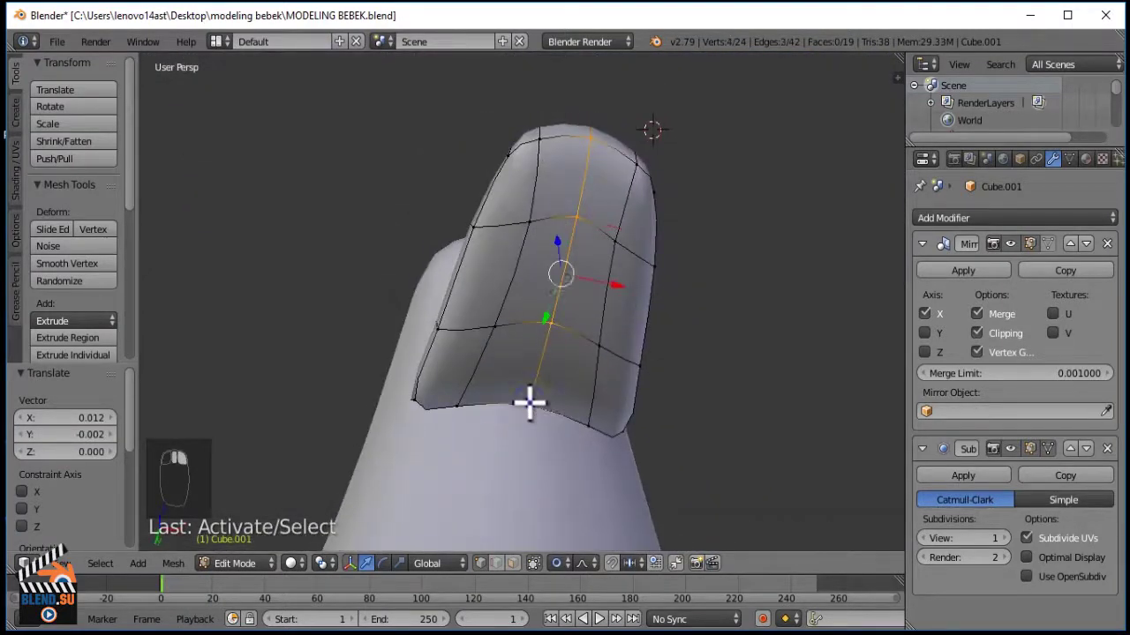
middle_drag(595, 176, 545, 263)
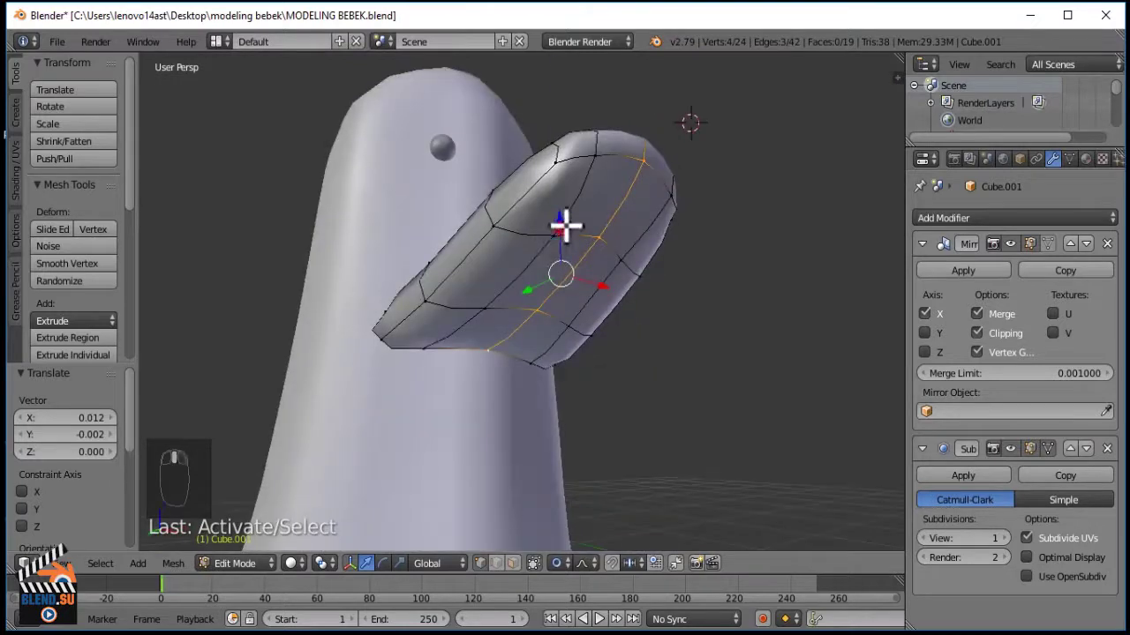
key(g)
key(z)
click(569, 212)
key(KP_1)
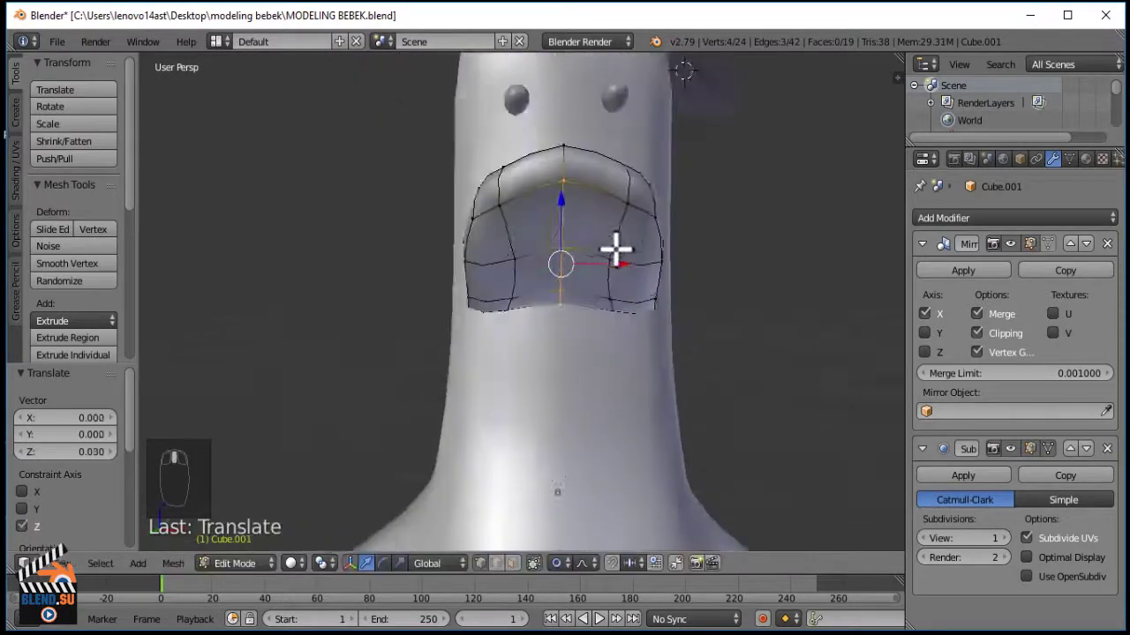
middle_drag(620, 252, 494, 415)
Select all of the beak mesh in side view and move it 0.078 along Y into the neck.
key(Tab)
key(KP_3)
key(Tab)
scroll(529, 272, up, 4)
key(a)
key(a)
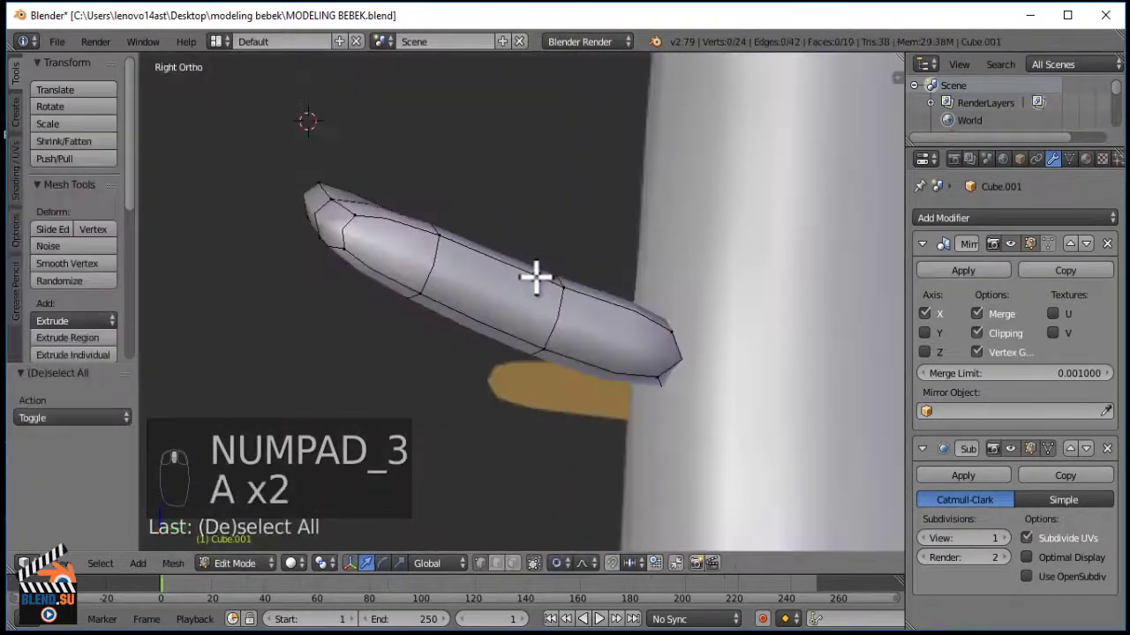
key(a)
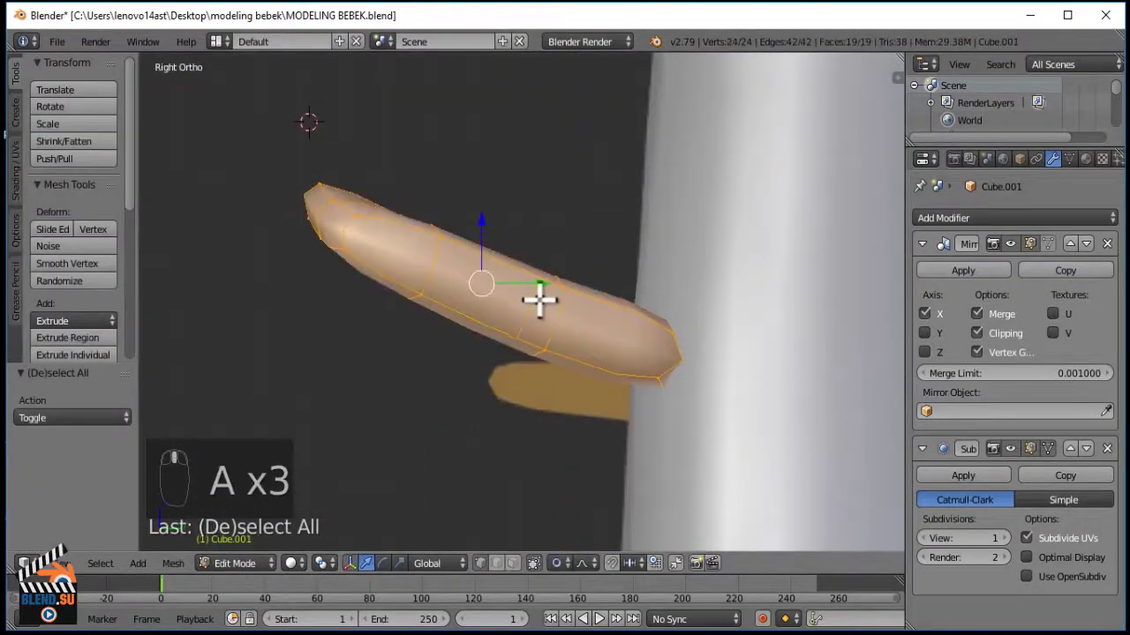
key(g)
click(565, 278)
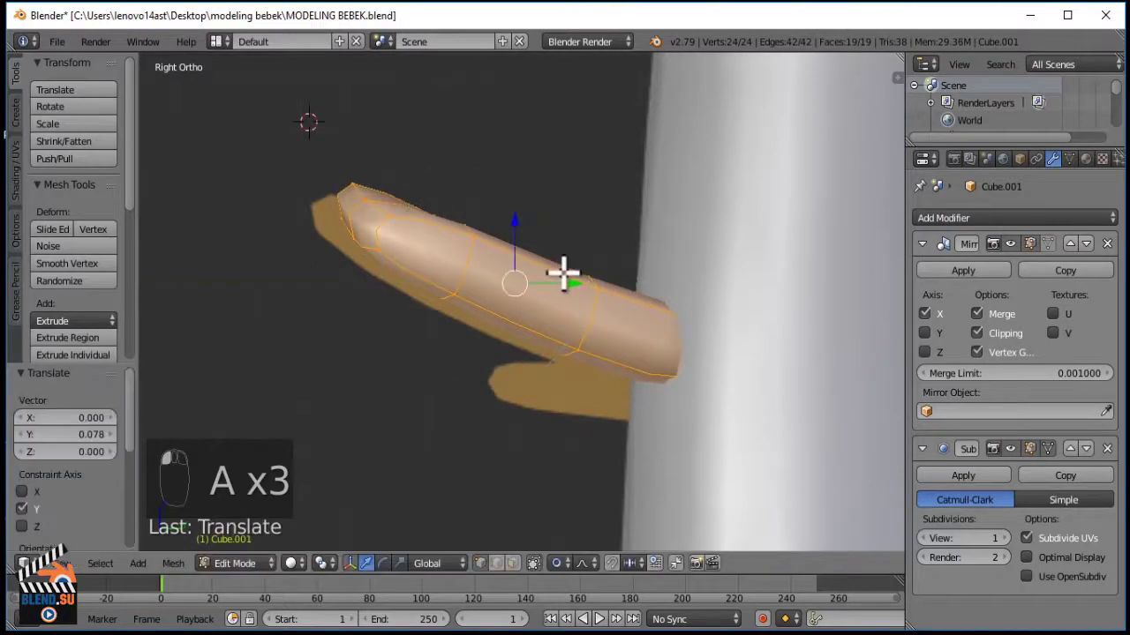
Move the whole upper beak in side view until it lines up with the reference drawing.
key(g)
click(545, 280)
key(g)
click(541, 283)
key(g)
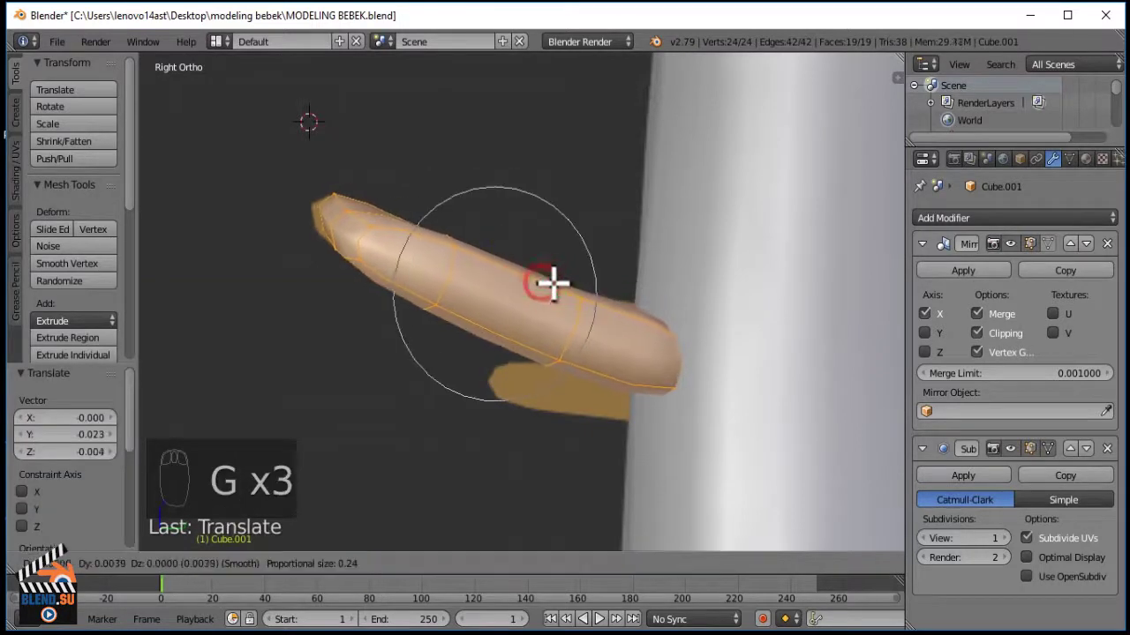
click(556, 287)
Box-select the upper beak's neck-end vertices in wireframe, extrude them 0.107 into the neck and inspect the result.
key(z)
key(a)
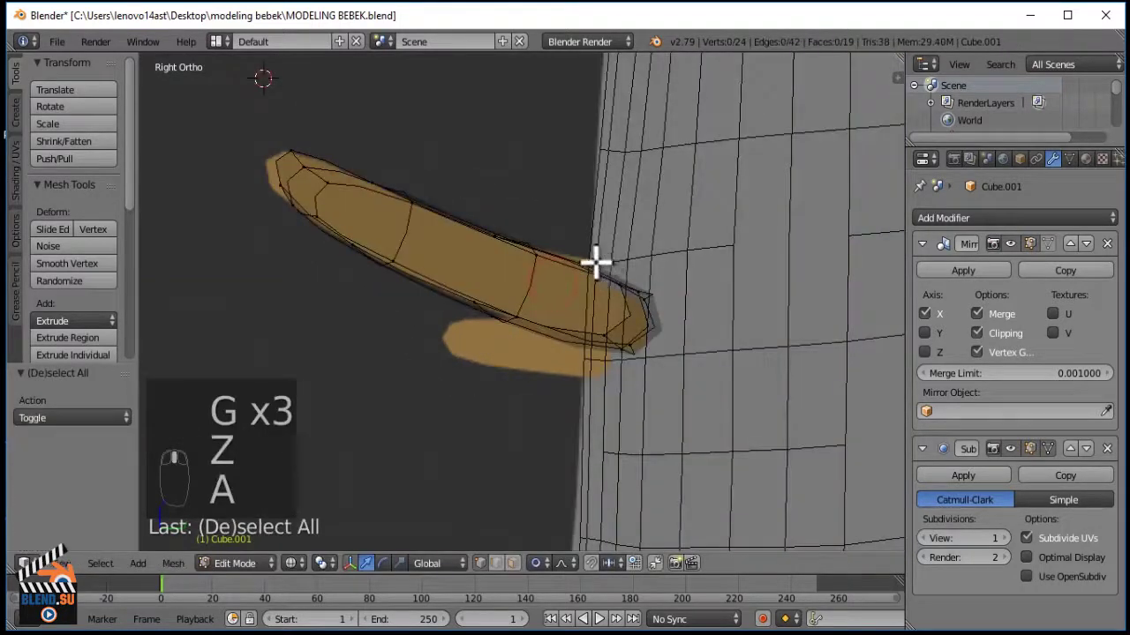
key(b)
key(z)
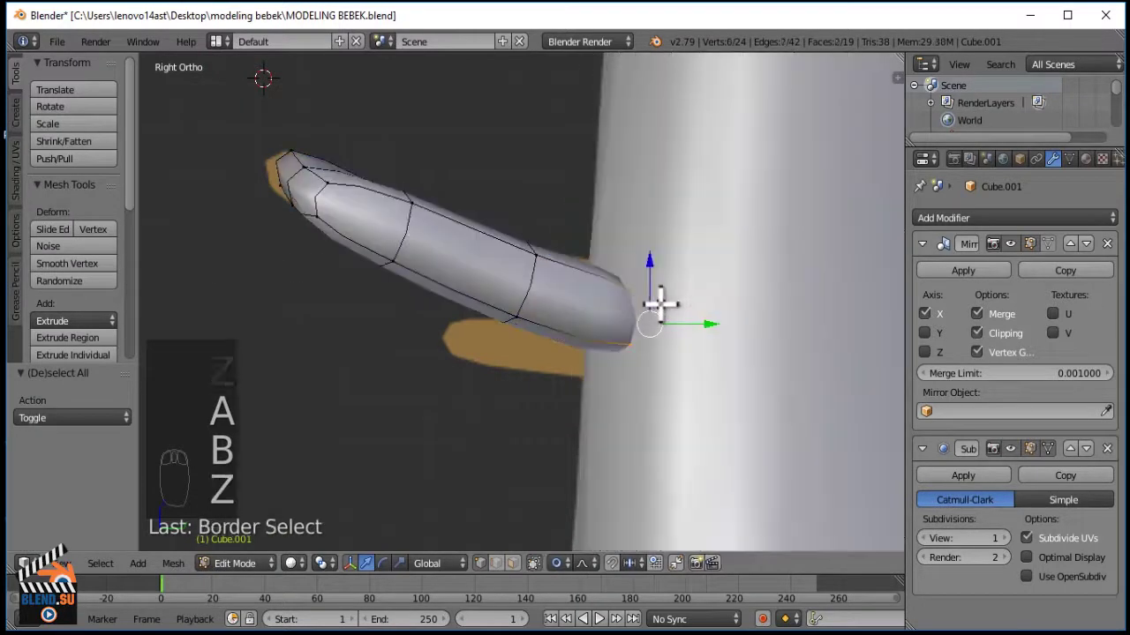
shift+middle_drag(661, 303, 547, 315)
key(e)
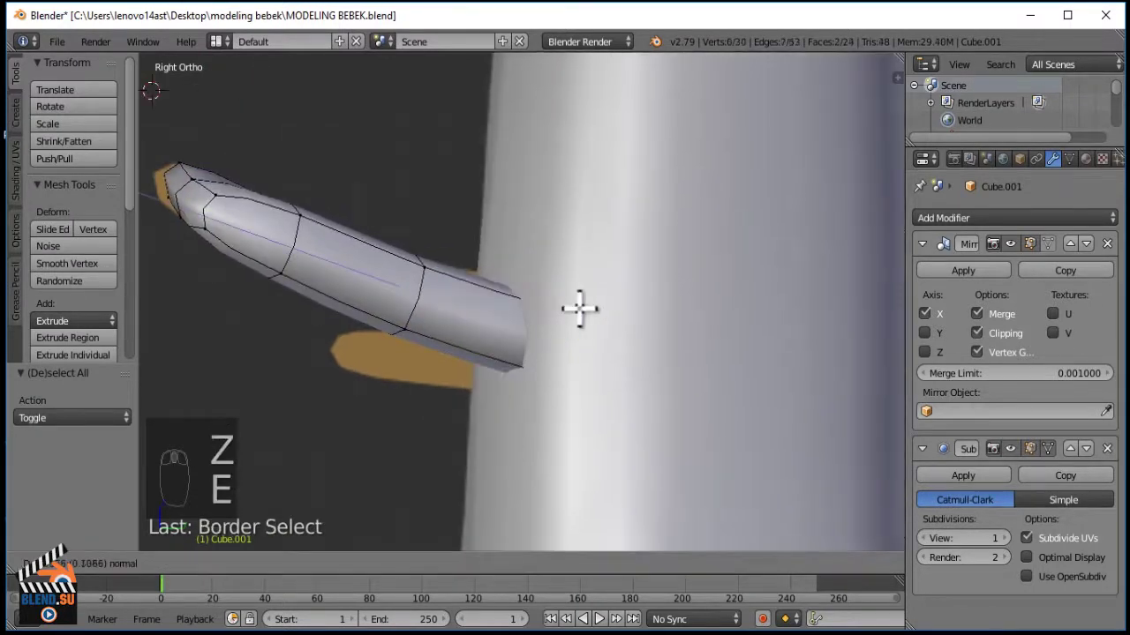
click(579, 308)
key(z)
key(z)
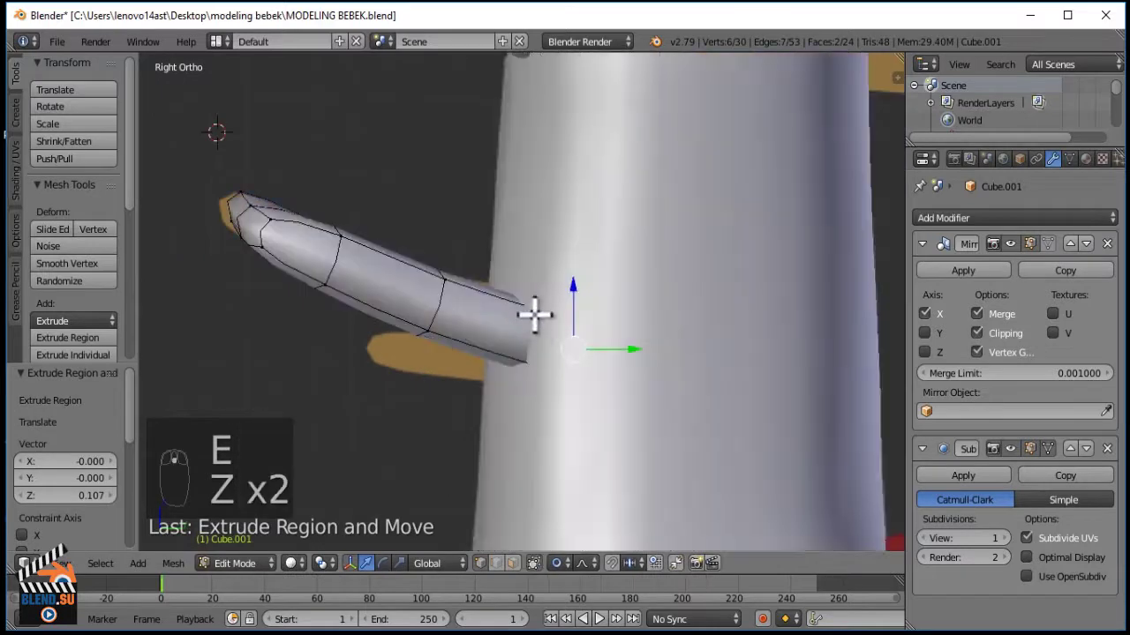
middle_drag(535, 312, 563, 408)
scroll(563, 407, up, 3)
scroll(563, 408, down, 4)
key(KP_1)
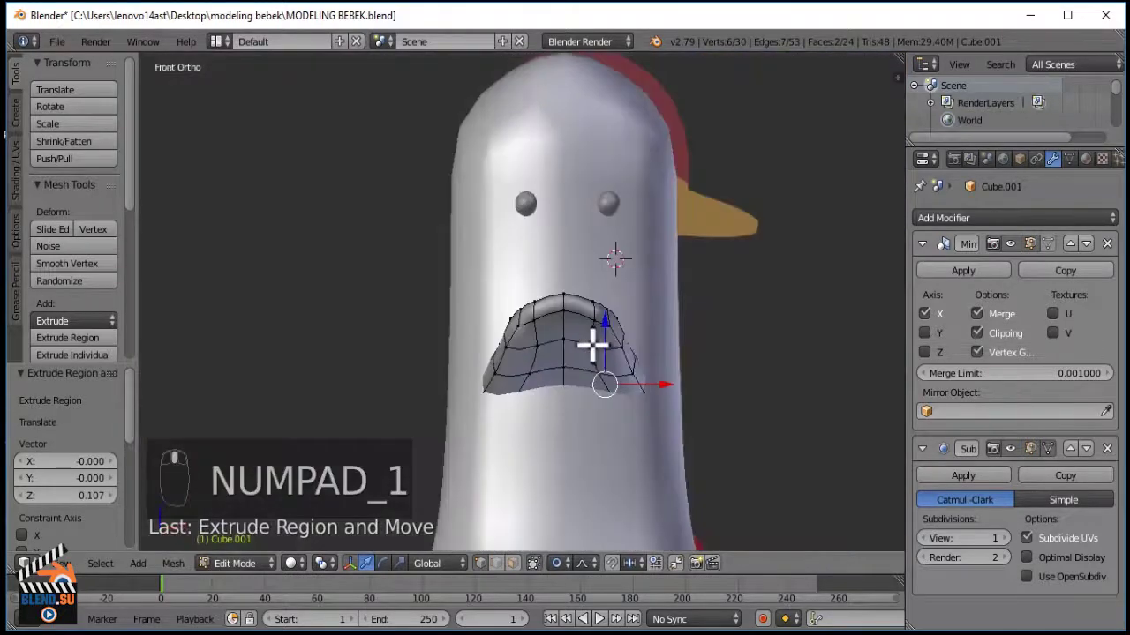
Select the whole upper beak in side view, duplicate it in place and lower the copy along Z over the lower beak drawing.
key(KP_3)
key(z)
scroll(536, 399, up, 2)
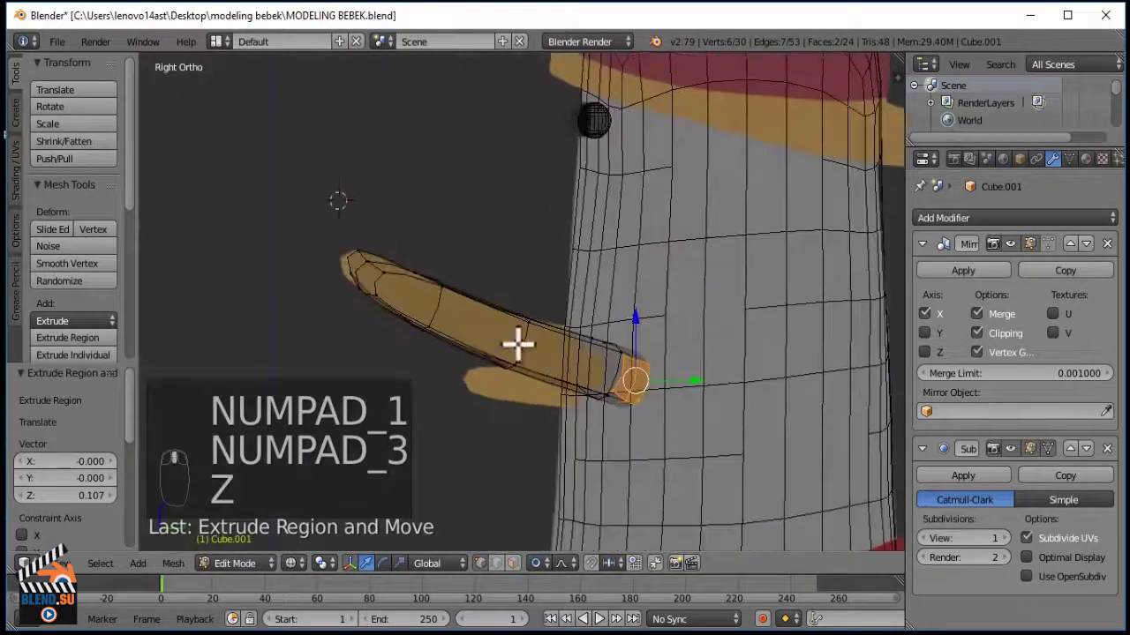
key(a)
key(a)
key(a)
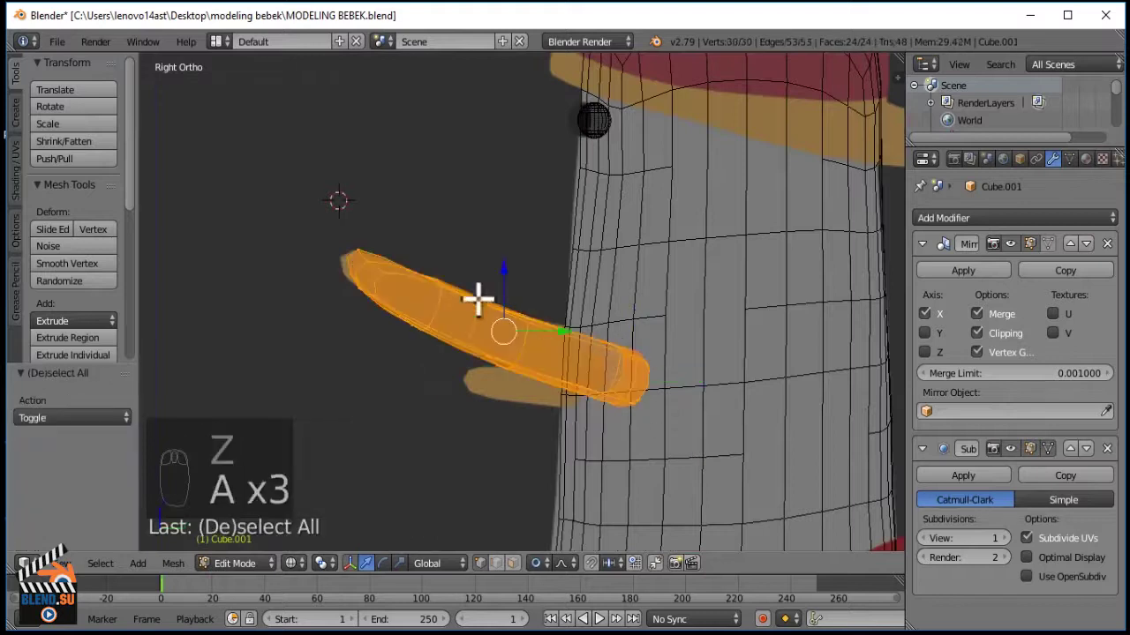
shift+middle_drag(528, 320, 520, 302)
key(shift+d)
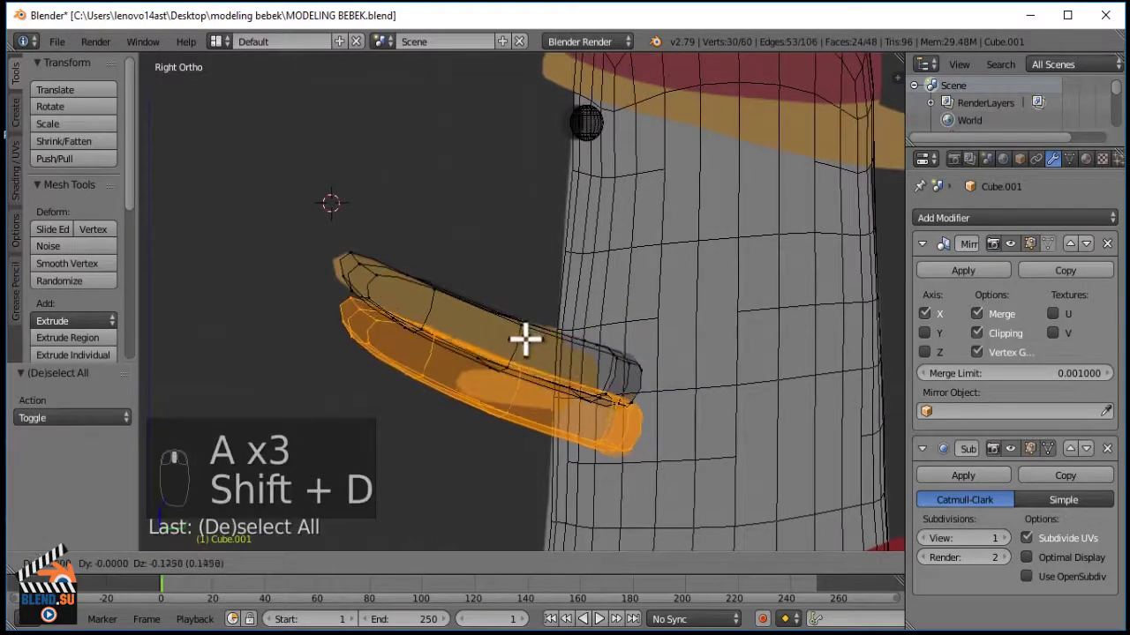
right_click(465, 212)
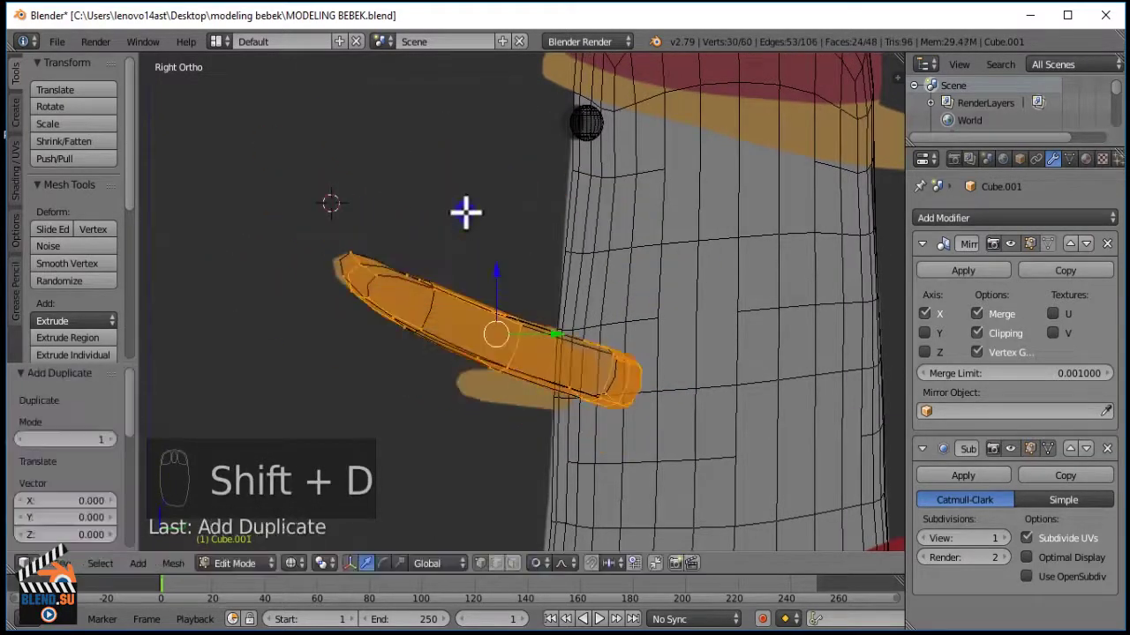
drag(497, 276, 508, 336)
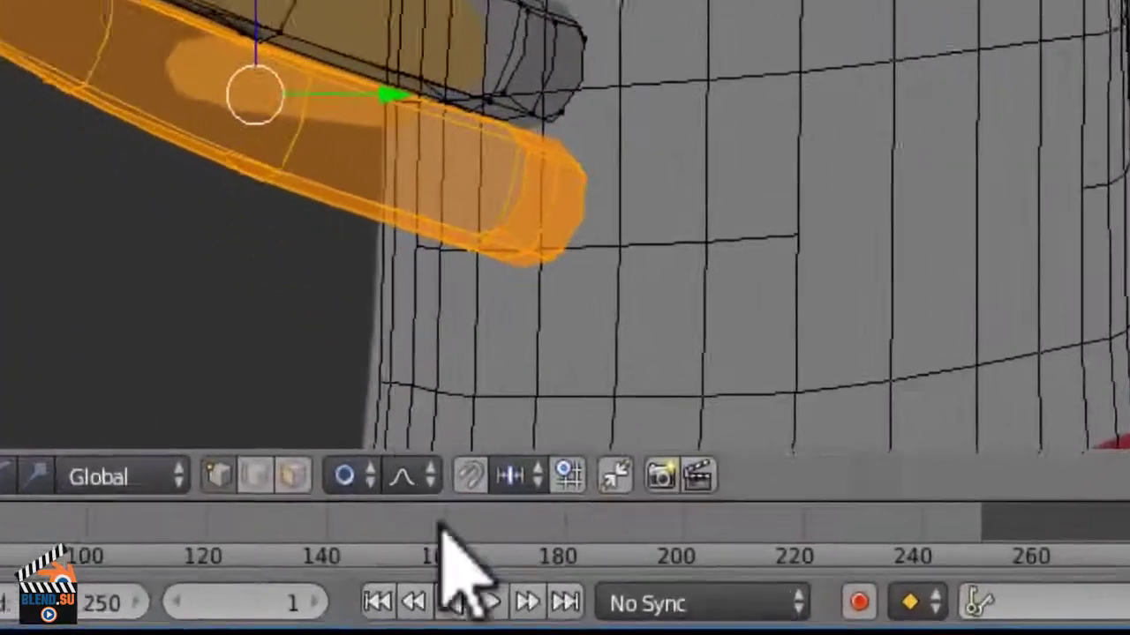
Disable proportional editing and rotate the duplicated beak by -30.6° in side view.
click(344, 477)
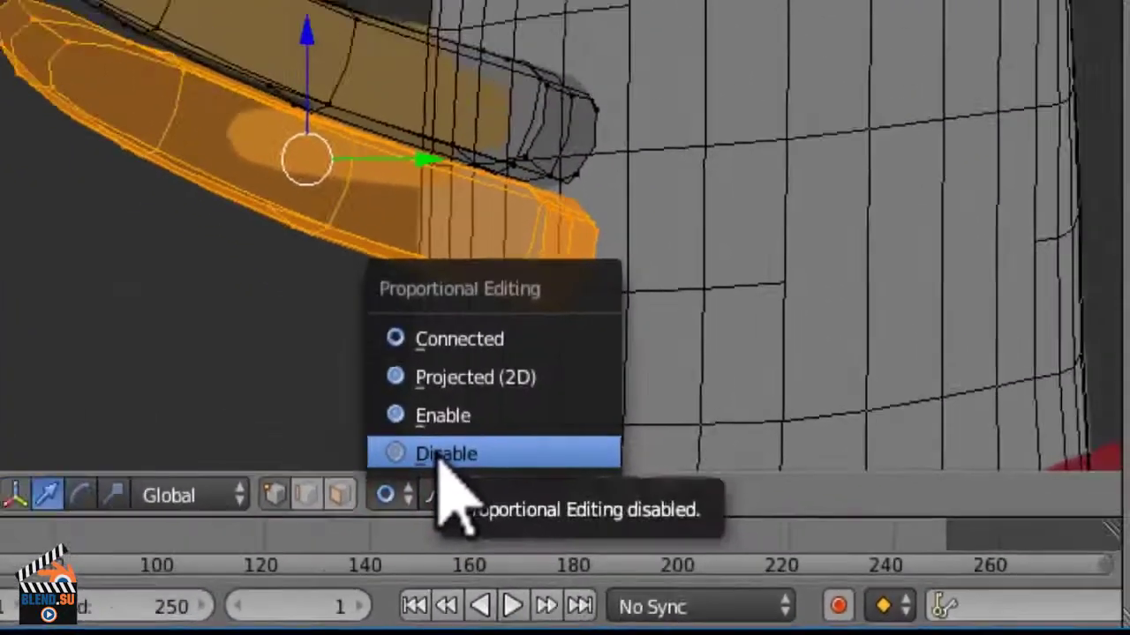
click(397, 424)
key(r)
click(611, 240)
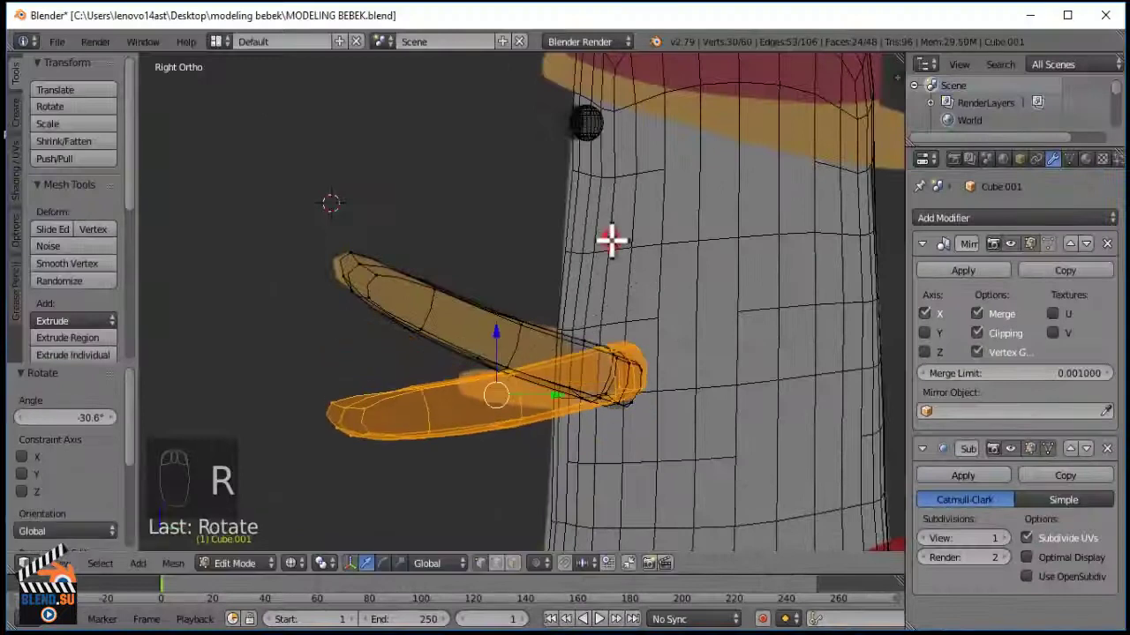
Scale the lower beak down, rotate it 11.5° and move it 0.224 in Y and 0.020 in Z.
key(s)
click(605, 303)
key(r)
click(630, 316)
key(g)
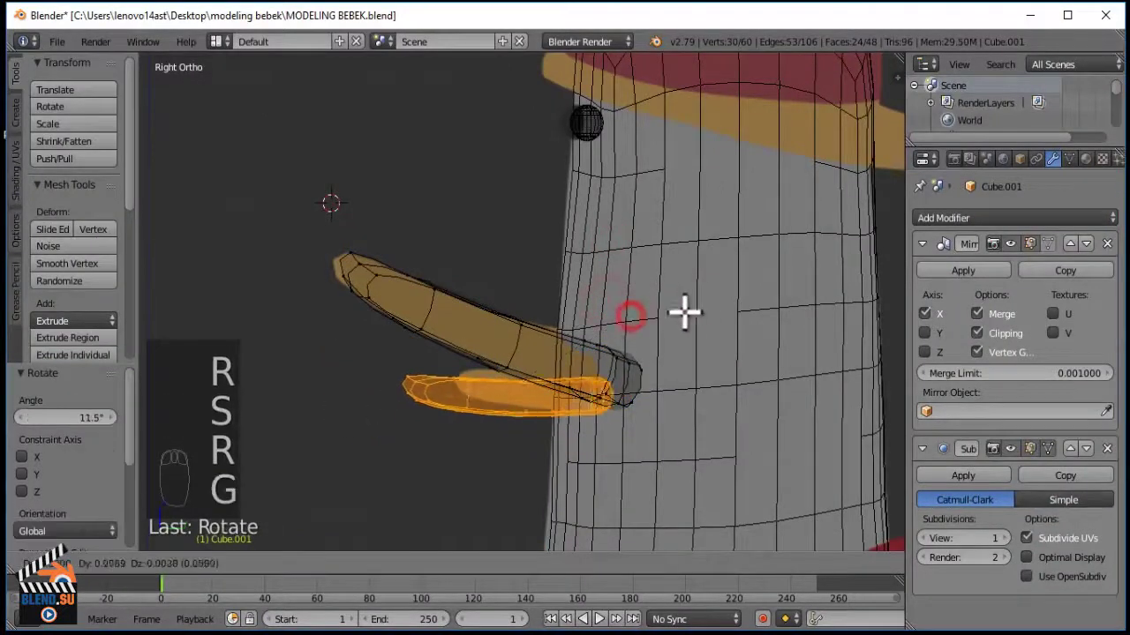
click(718, 306)
Lower the lower beak by 0.028 along Z, rotate it -2.11° and move it -0.005 in Y and 0.044 in Z.
key(KP_1)
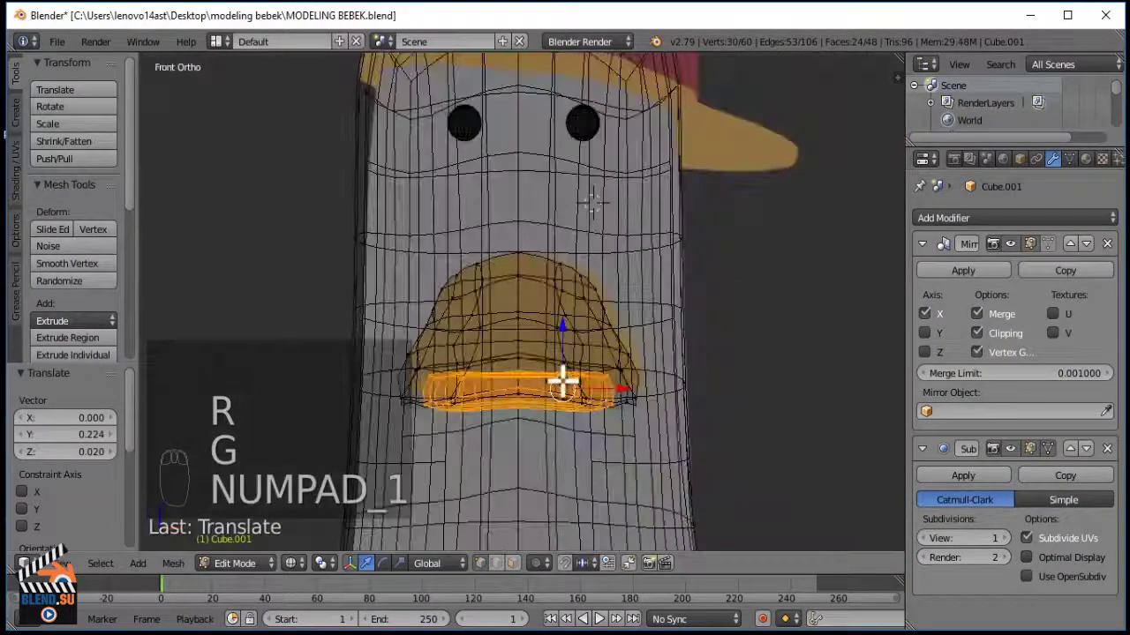
scroll(640, 344, up, 5)
key(z)
scroll(632, 347, up, 1)
mouse_move(626, 308)
mouse_down()
mouse_move(634, 336)
mouse_move(635, 318)
mouse_up()
key(KP_3)
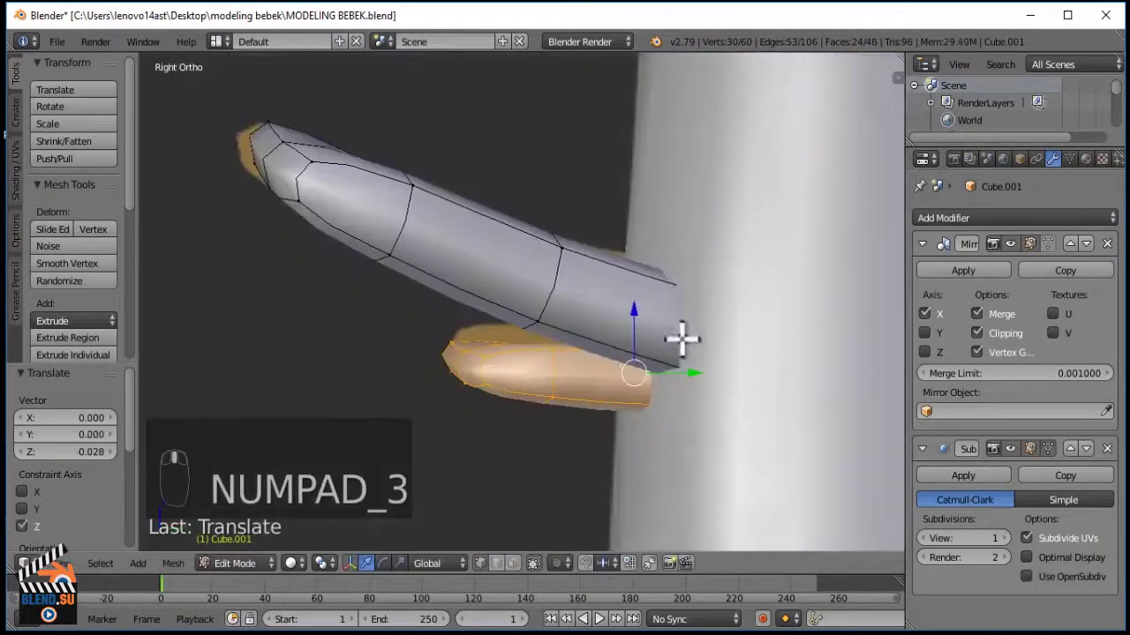
key(r)
click(715, 297)
key(g)
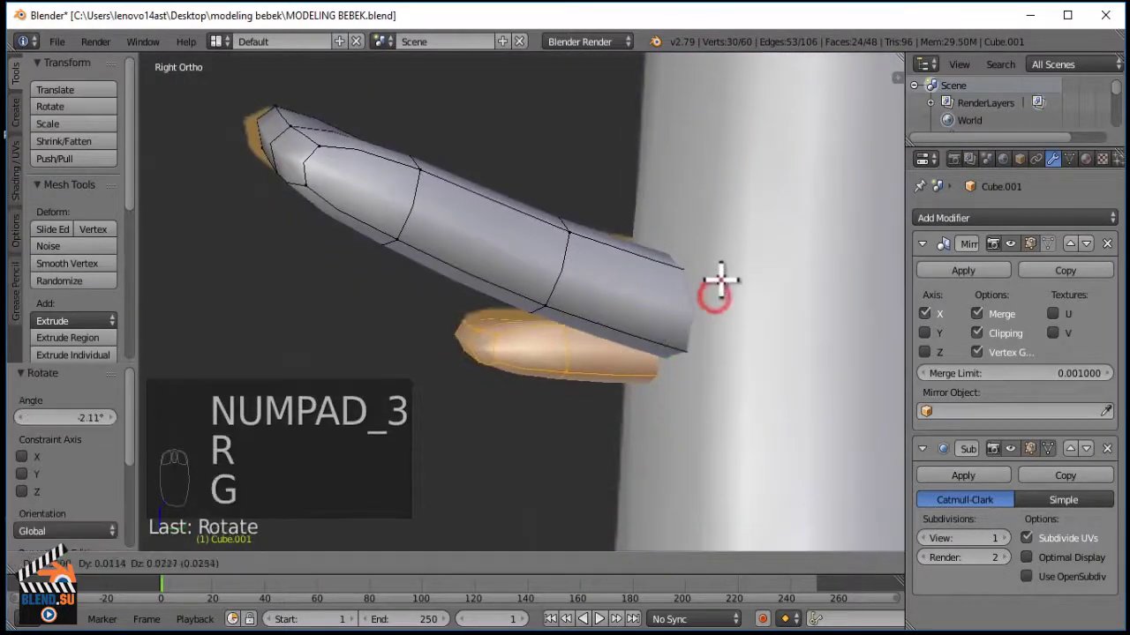
click(713, 275)
Inspect the beak in perspective, return to Object Mode and select the duck's body in front view.
middle_drag(595, 323, 550, 488)
click(237, 563)
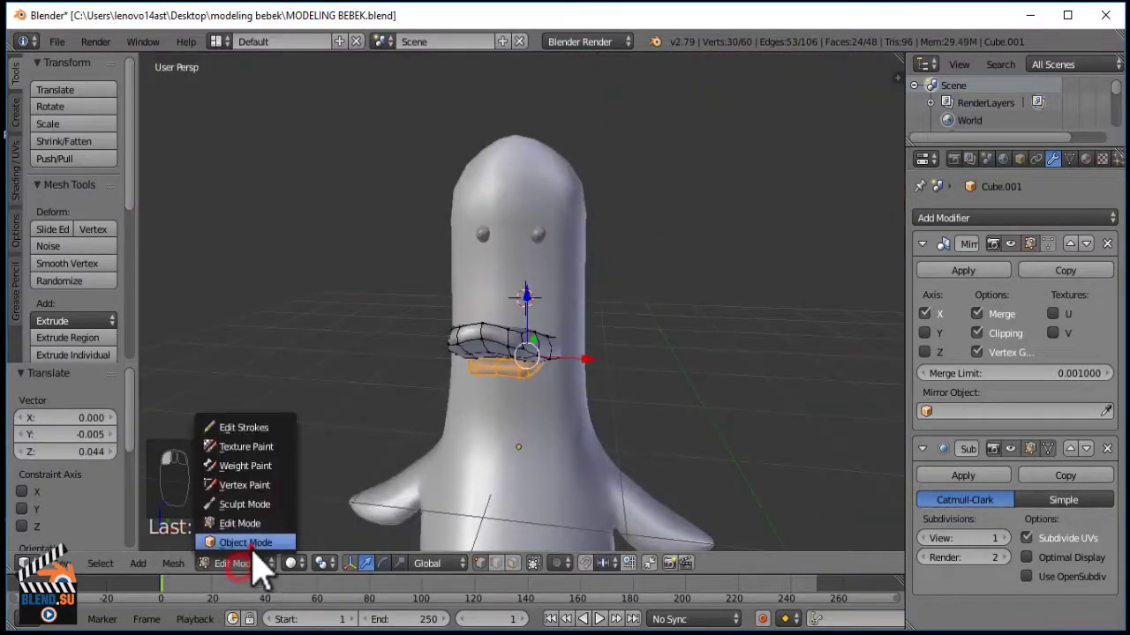
click(243, 540)
key(a)
key(KP_1)
key(z)
scroll(577, 378, up, 4)
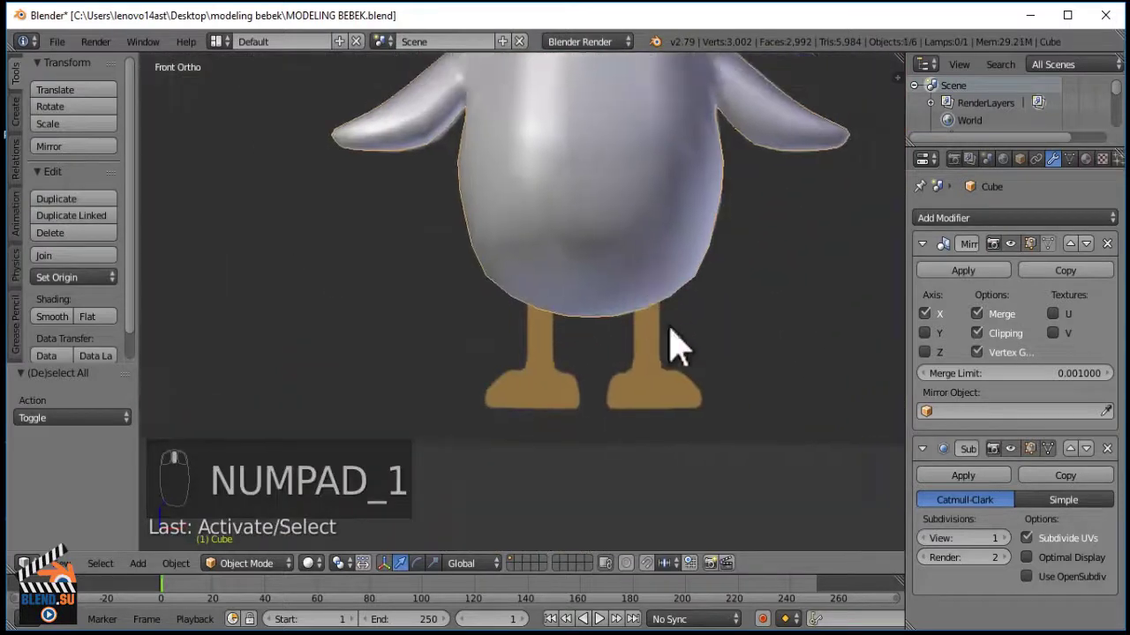
Place the 3D cursor where the leg drawing meets the body and add a cylinder with 12 vertices.
key(KP_1)
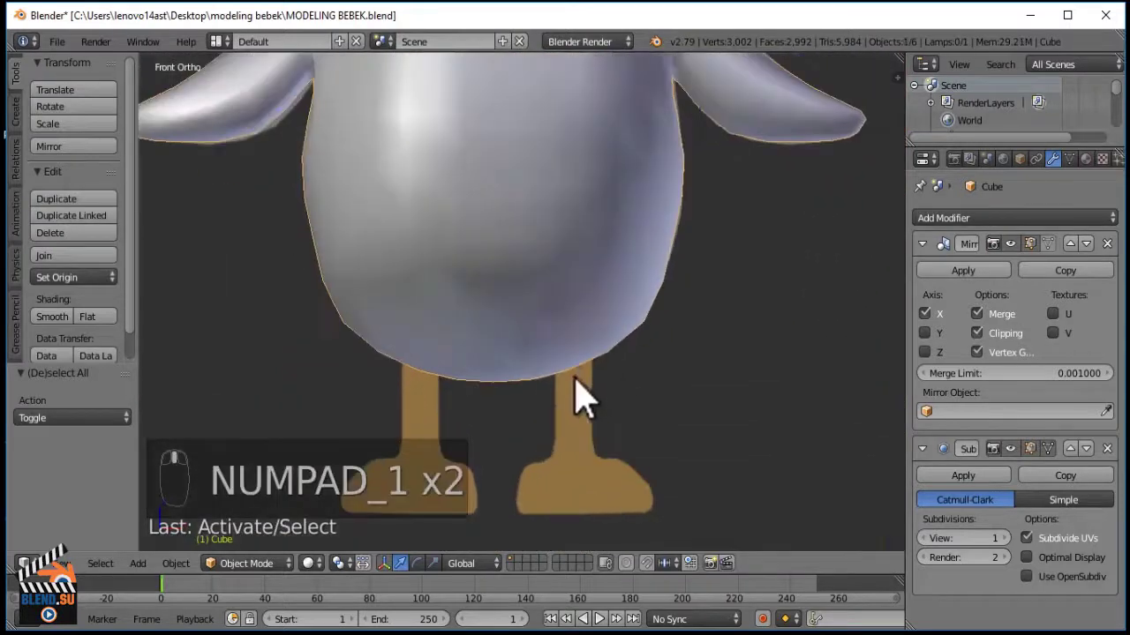
scroll(600, 383, down, 3)
scroll(585, 366, up, 5)
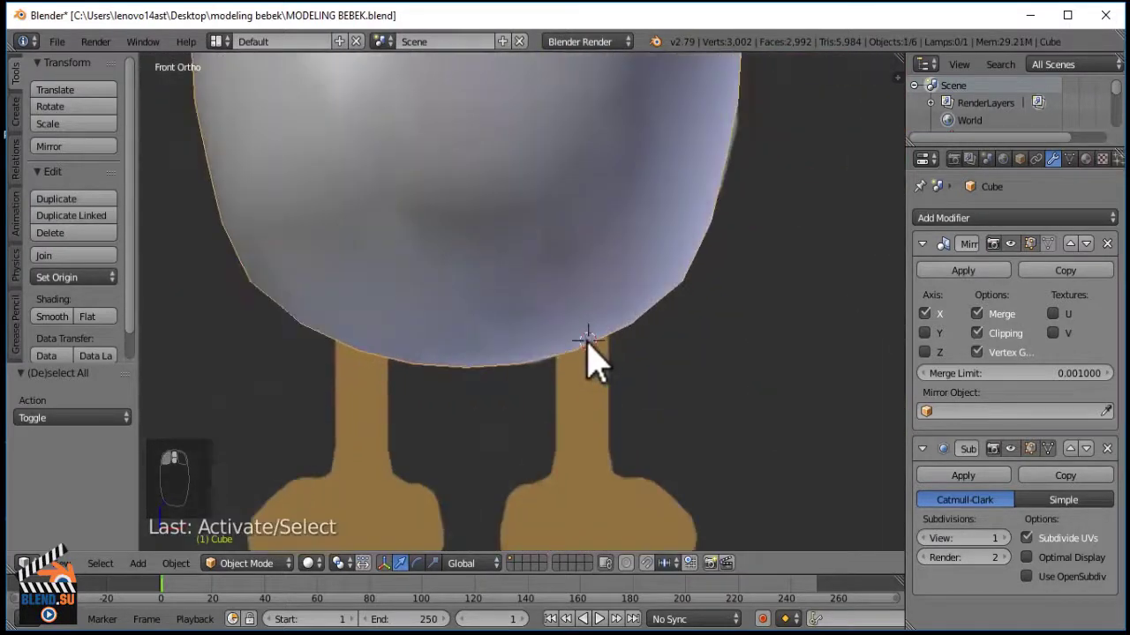
key(shift+a)
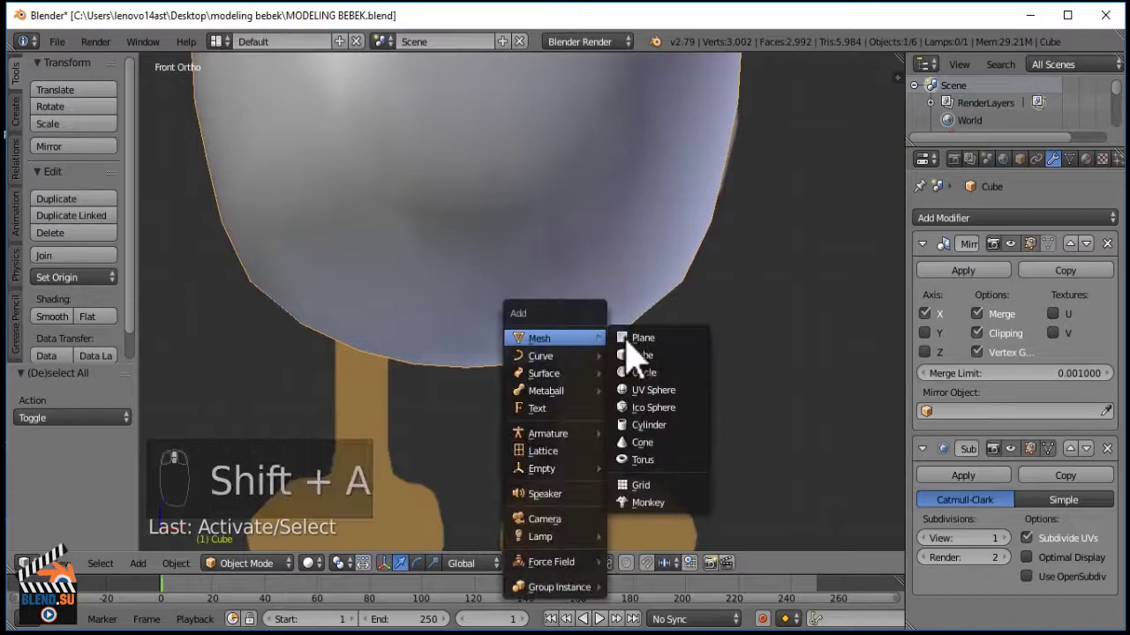
click(647, 425)
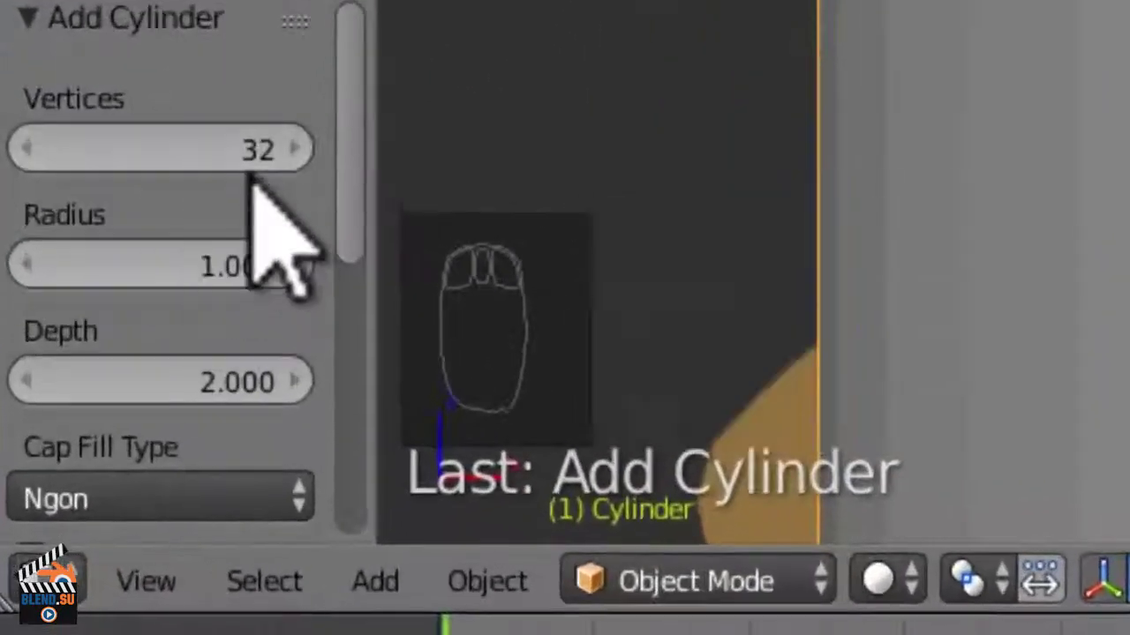
click(72, 408)
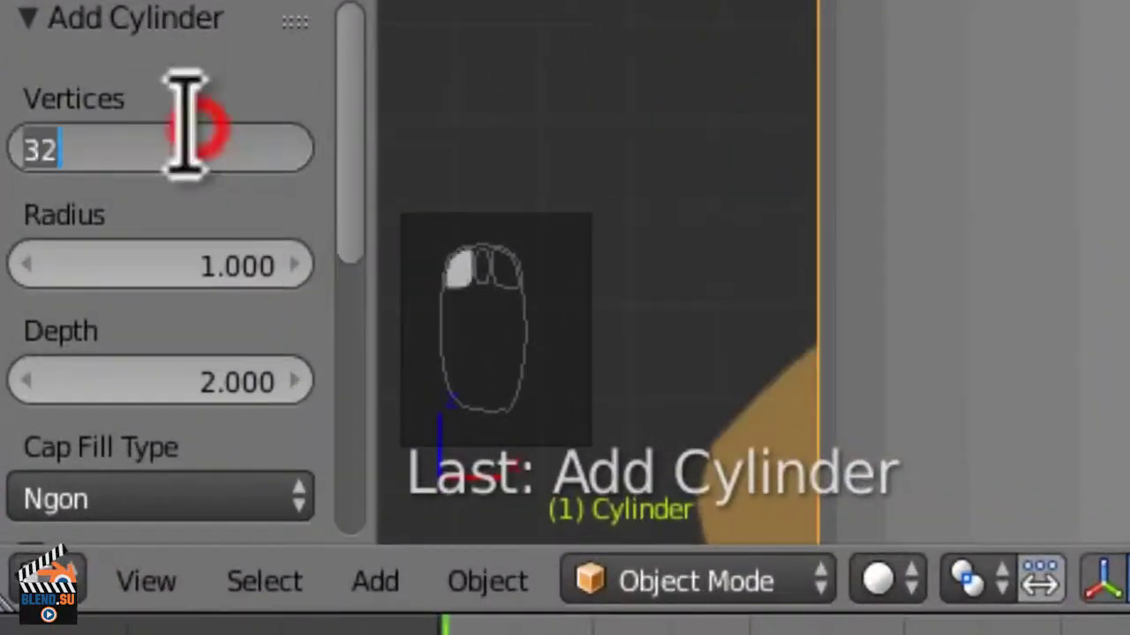
text(12)
key(Return)
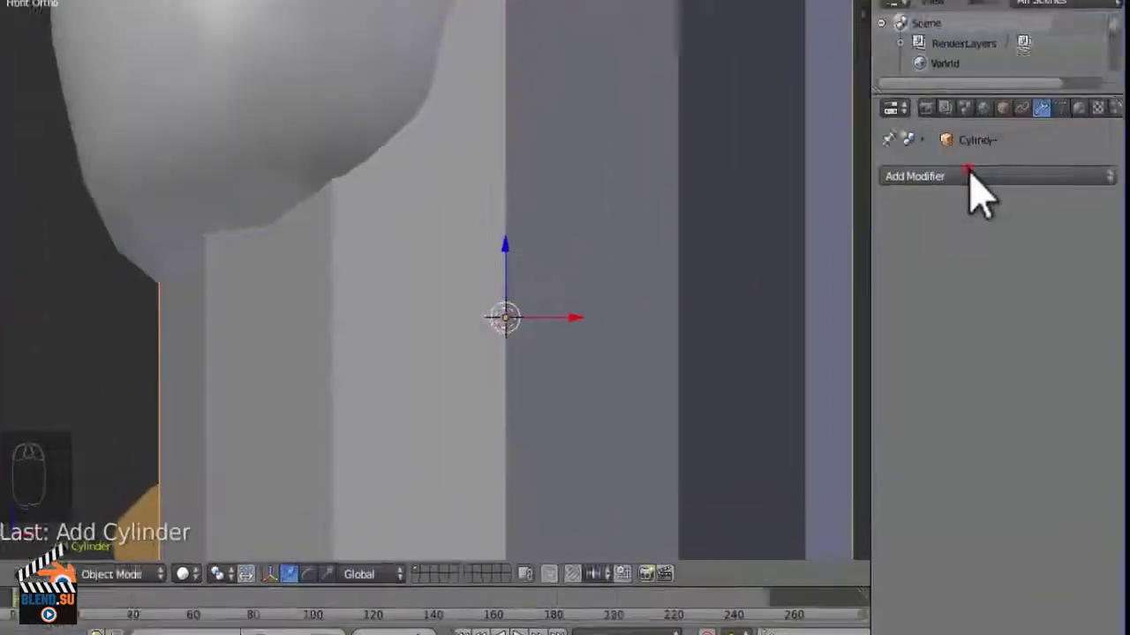
Add a Subdivision Surface modifier to the cylinder and set its shading to smooth.
click(968, 172)
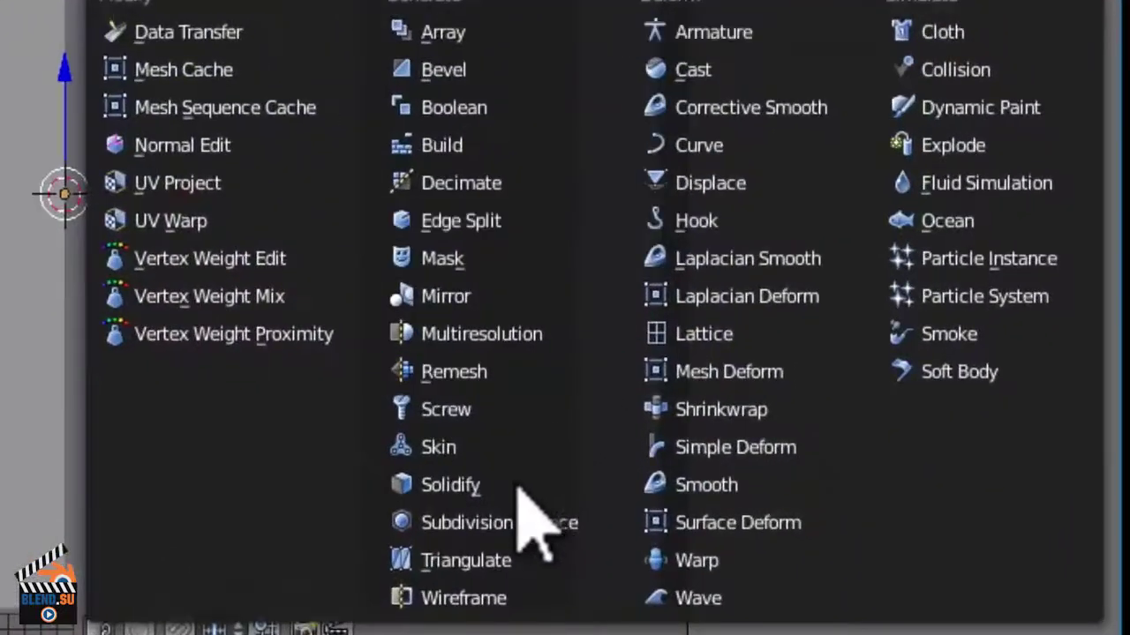
click(490, 522)
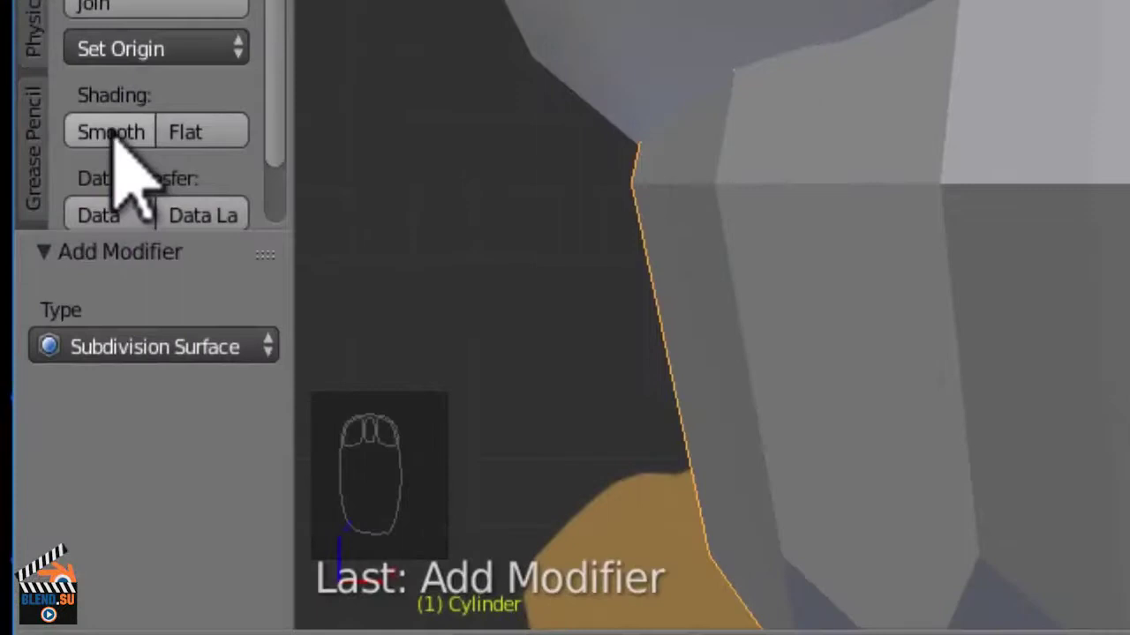
click(111, 134)
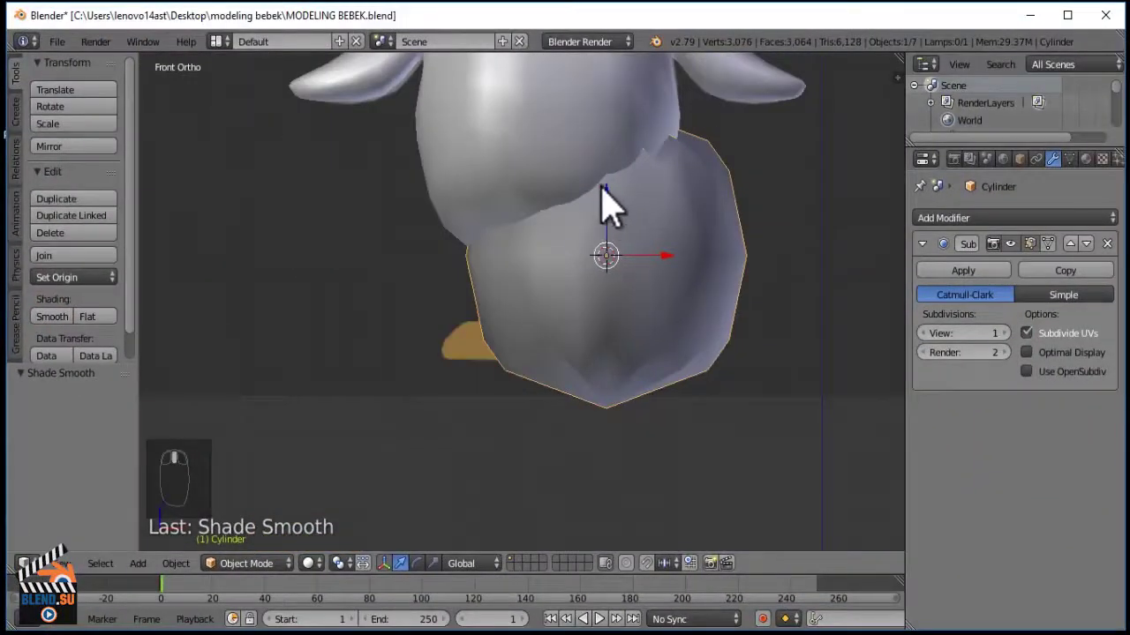
Move the cylinder -1.350 along Z below the body and scale it to 0.530.
drag(604, 185, 611, 387)
shift+middle_drag(611, 379, 625, 243)
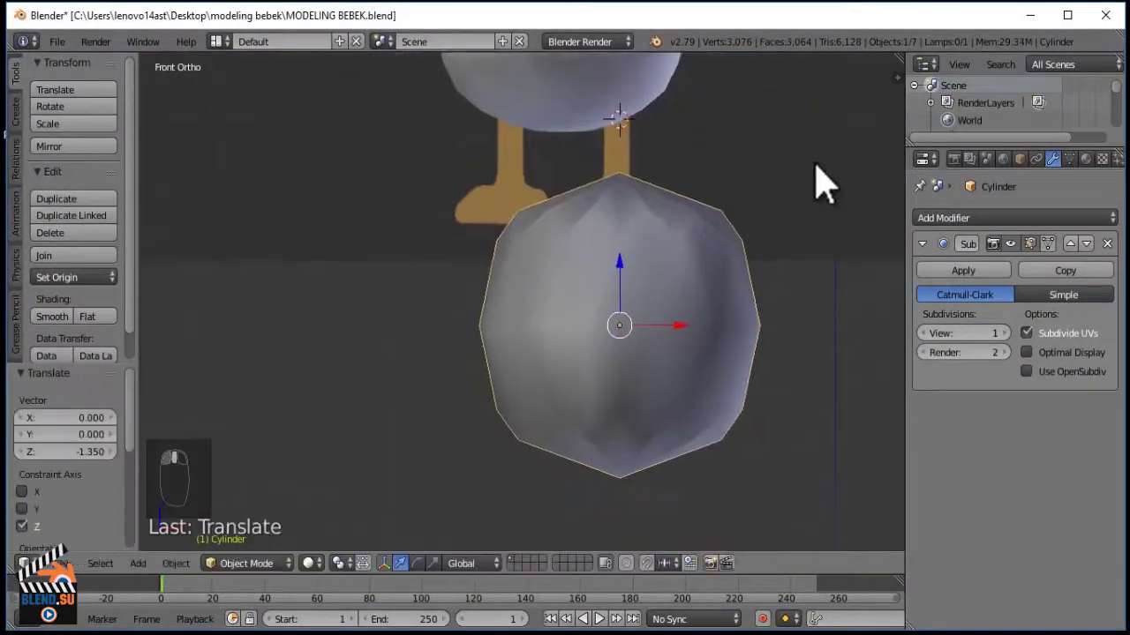
key(s)
click(702, 214)
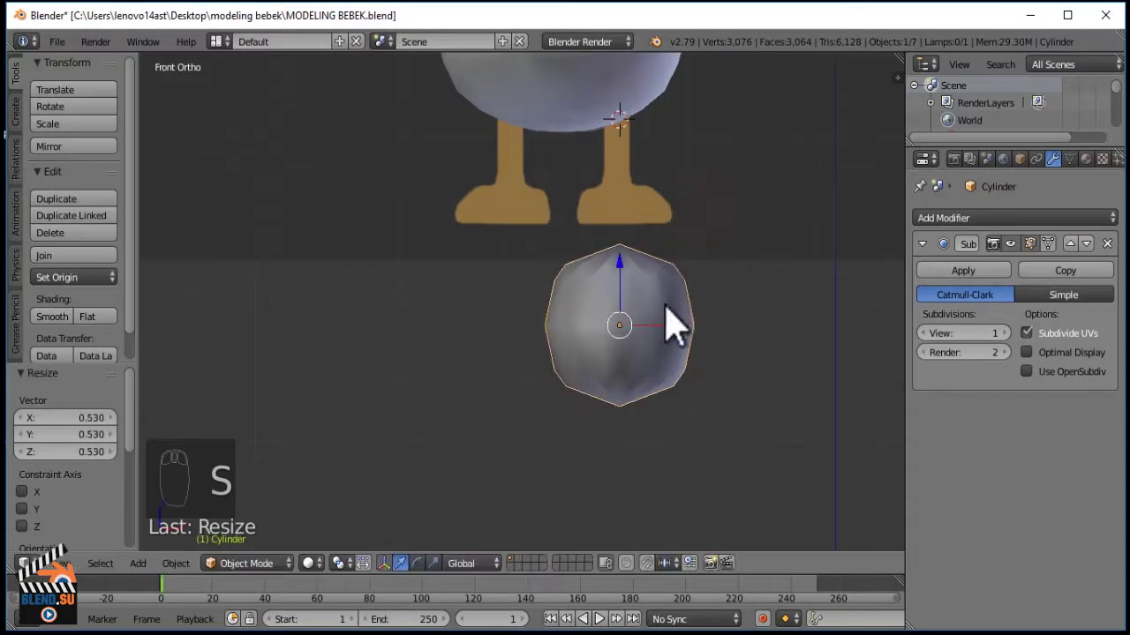
Enter Edit Mode on the cylinder, loop-select its upper rim and delete the cap using Only Faces.
key(Tab)
middle_drag(721, 242, 616, 296)
key(a)
key(a)
right_click(557, 230)
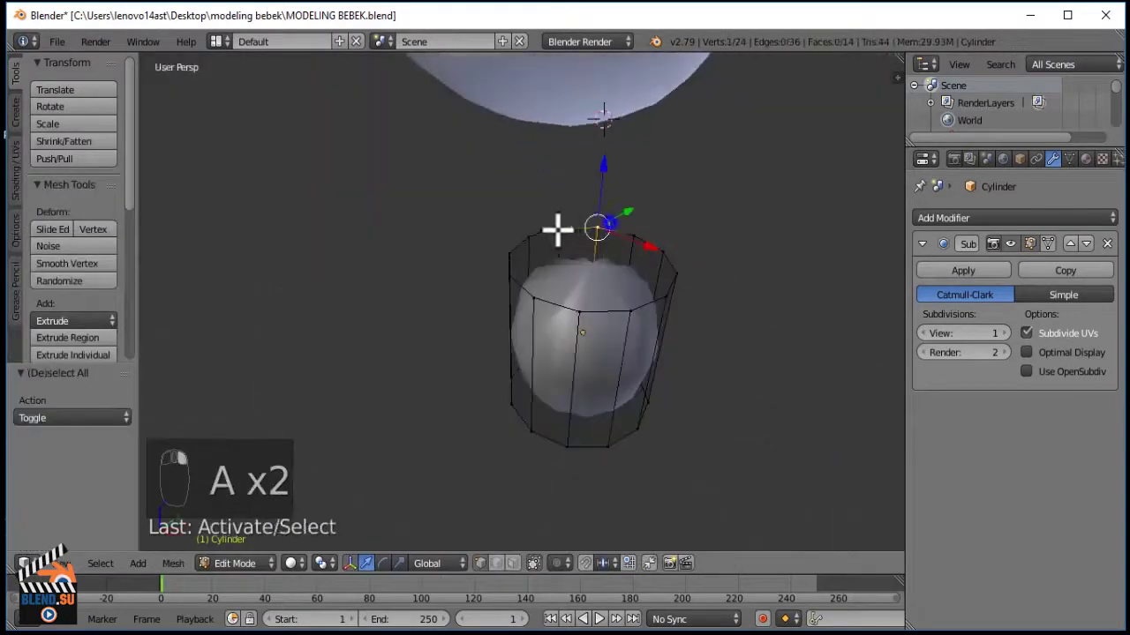
middle_drag(623, 364, 567, 236)
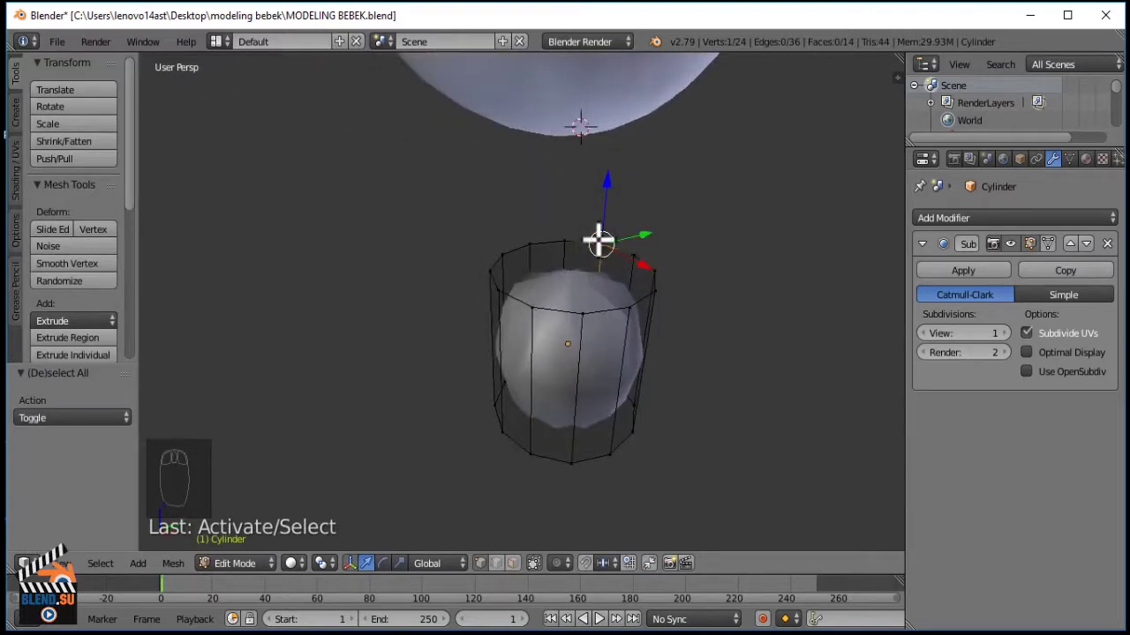
alt+right_click(589, 239)
middle_drag(547, 233, 582, 233)
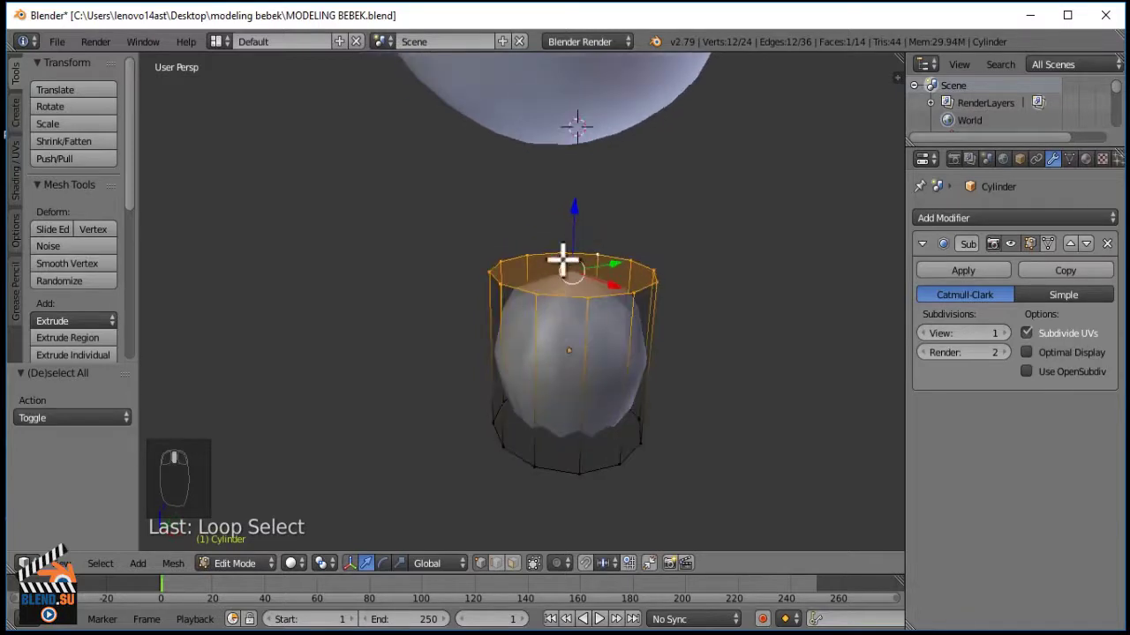
key(x)
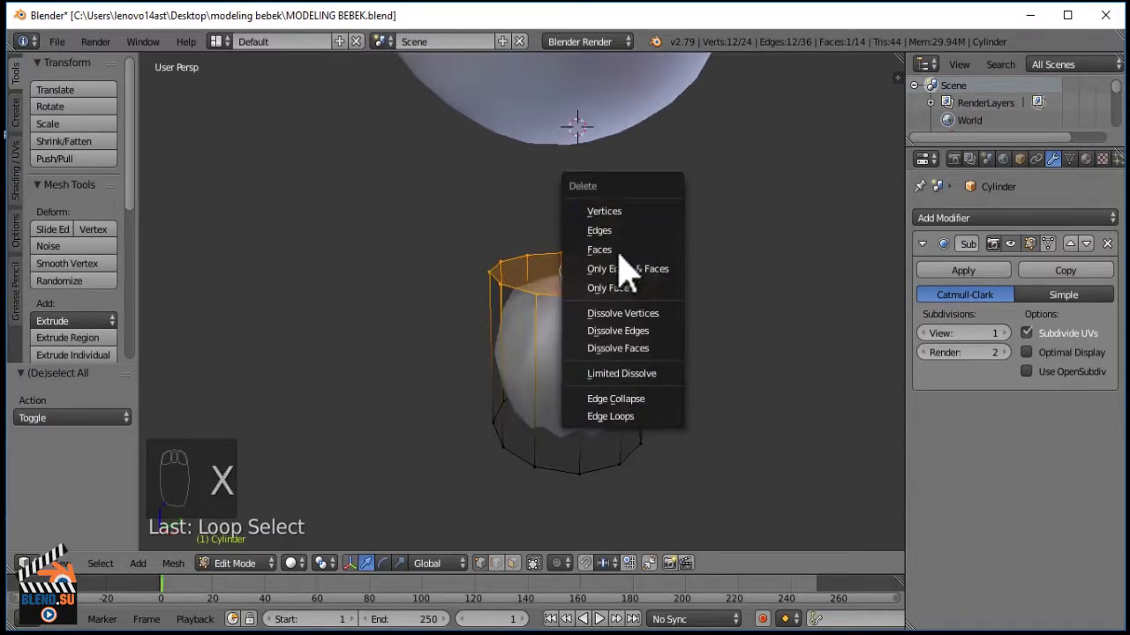
click(615, 292)
middle_drag(610, 285, 580, 334)
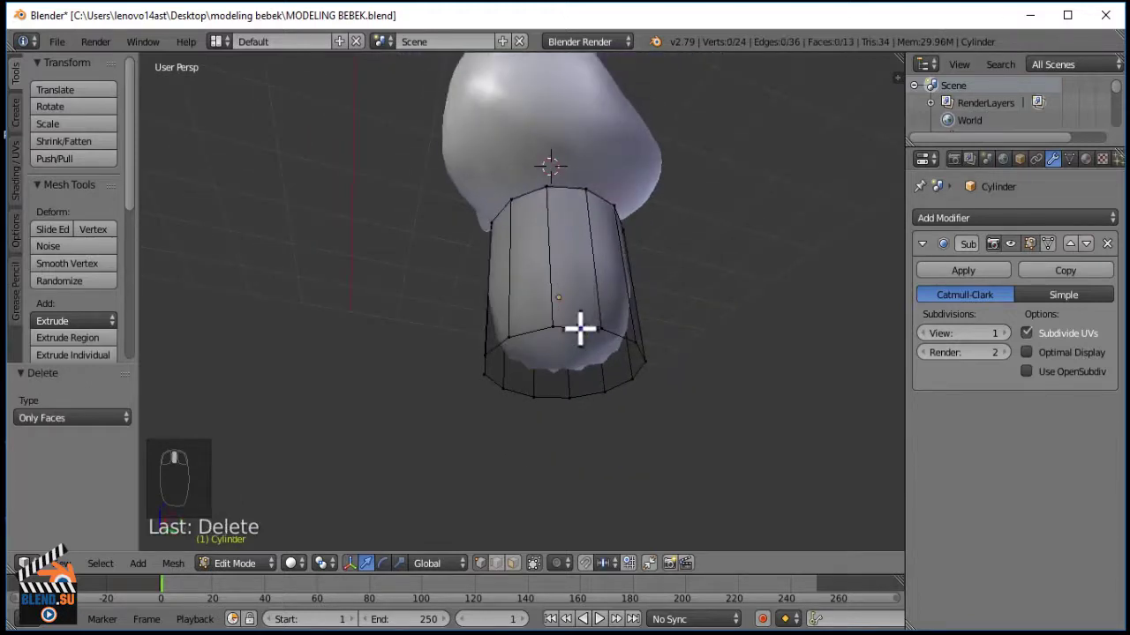
Loop-select the cylinder's lower rim and delete the bottom cap using Only Faces.
alt+right_click(580, 329)
key(x)
click(579, 328)
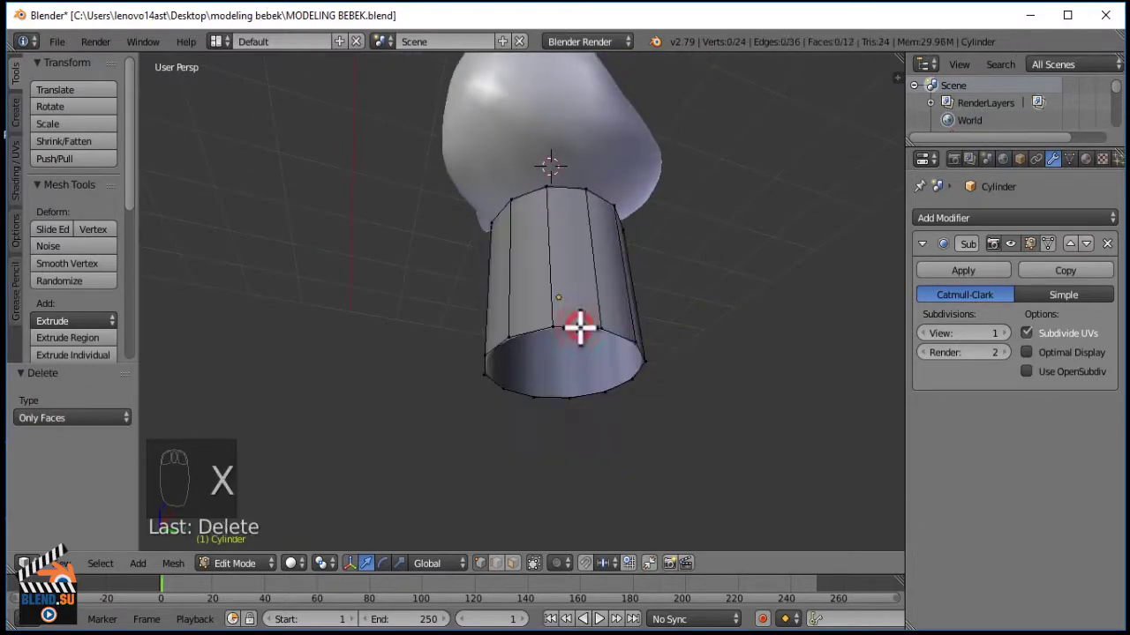
In front view, scale the whole cylinder mesh down and move it 1.154 along Z onto the top of the leg drawing.
mouse_move(580, 328)
middle_down()
mouse_move(600, 222)
mouse_move(565, 323)
middle_up()
key(KP_1)
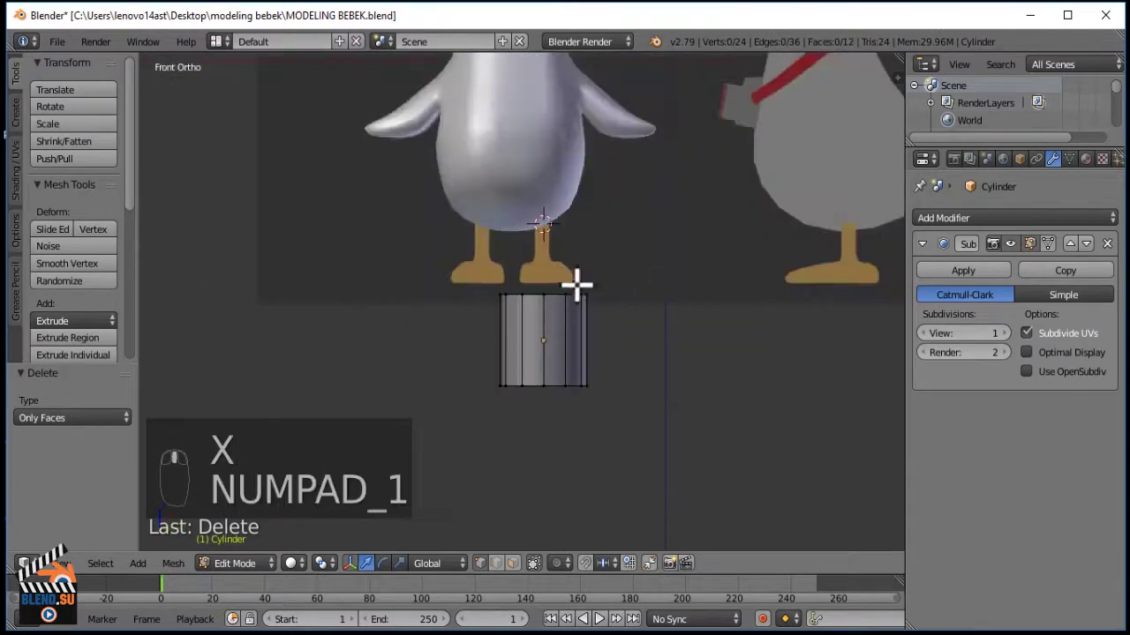
key(s)
scroll(658, 298, up, 3)
key(a)
key(s)
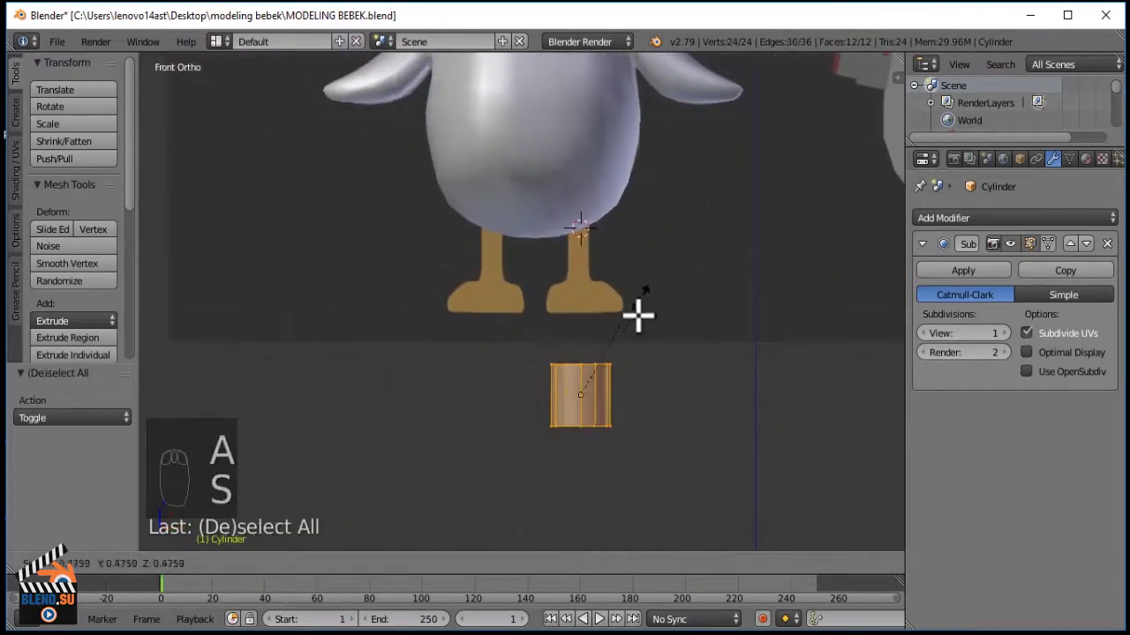
click(637, 315)
drag(579, 331, 589, 196)
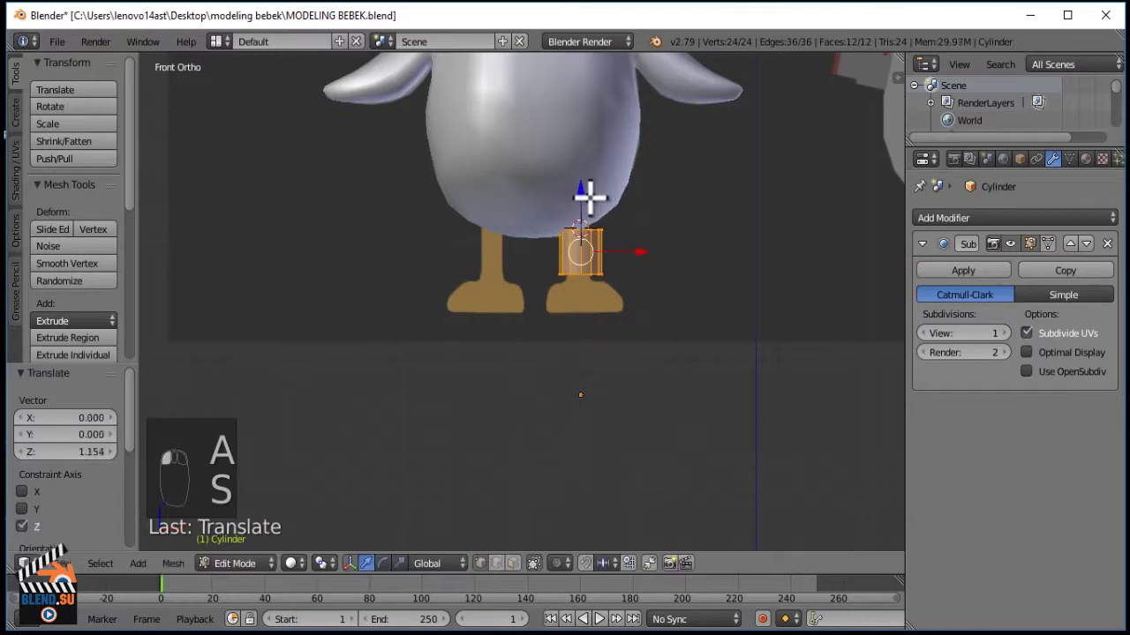
Shrink the cylinder further to near the drawn leg's width, nudge it up toward the body, and return to Object Mode.
scroll(590, 196, up, 2)
key(s)
click(643, 208)
drag(570, 236, 573, 221)
shift+middle_drag(607, 267, 653, 274)
shift+middle_drag(610, 306, 642, 236)
click(239, 564)
click(250, 544)
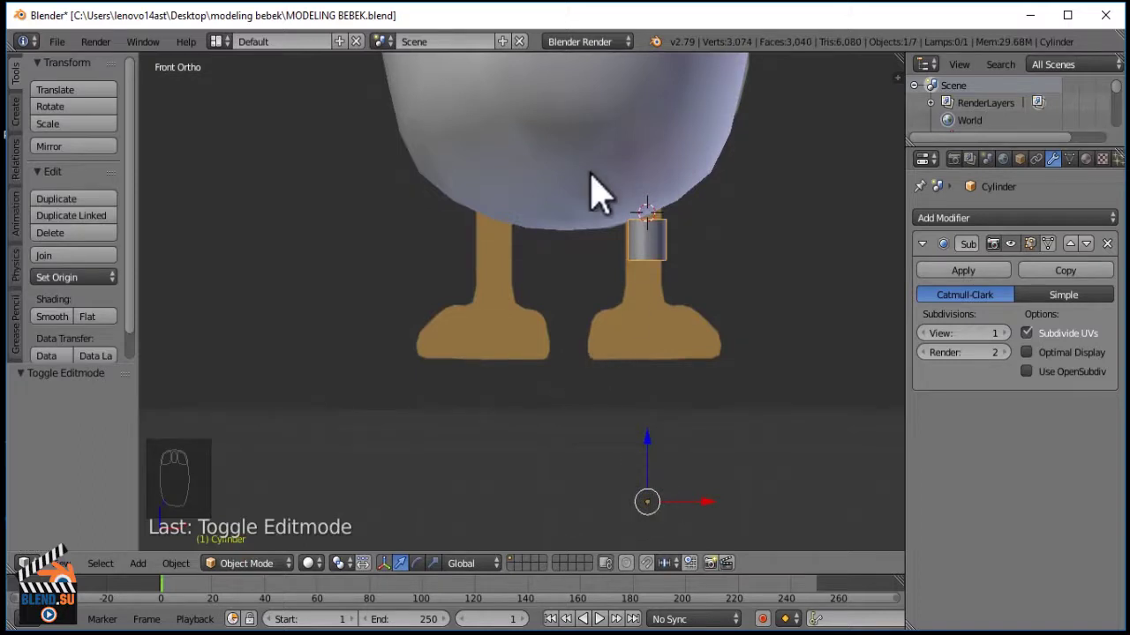
Select the duck's body and snap the 3D cursor to it.
shift+middle_drag(594, 152, 562, 292)
right_click(568, 156)
scroll(567, 156, down, 3)
shift+middle_drag(547, 117, 582, 179)
key(shift+s)
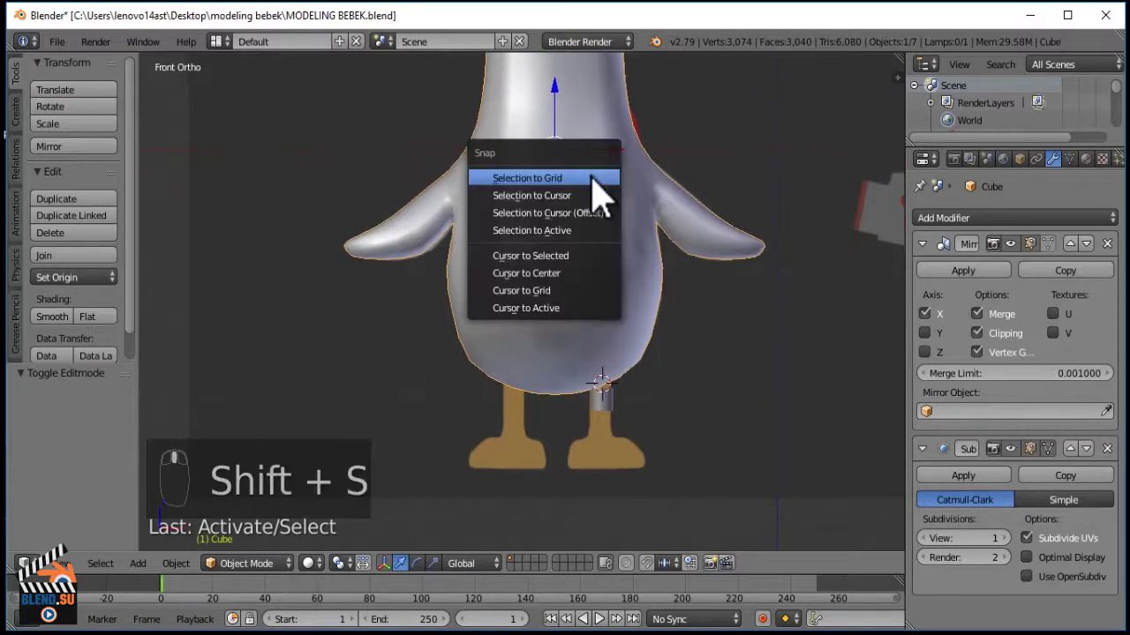
click(554, 256)
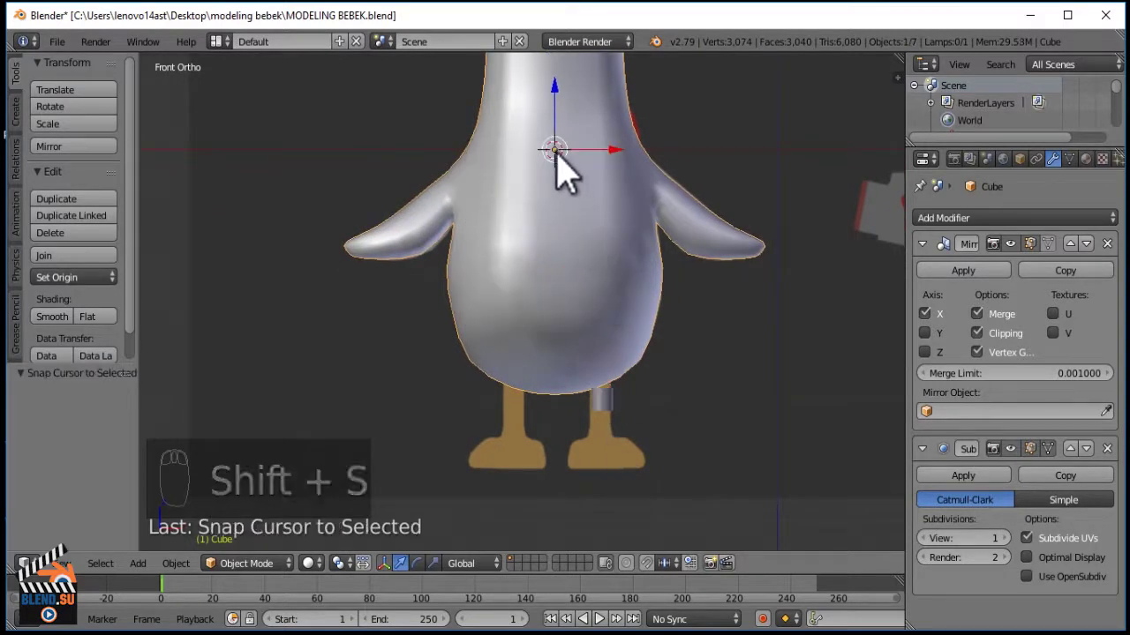
Set the leg cylinder's origin to the 3D cursor.
right_click(605, 395)
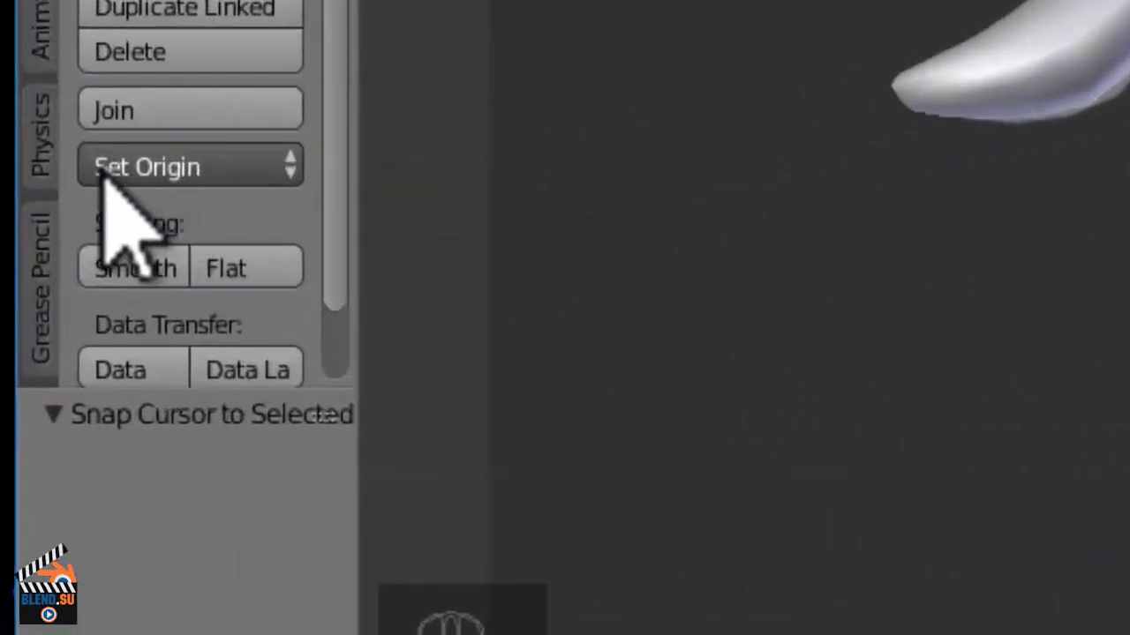
click(102, 170)
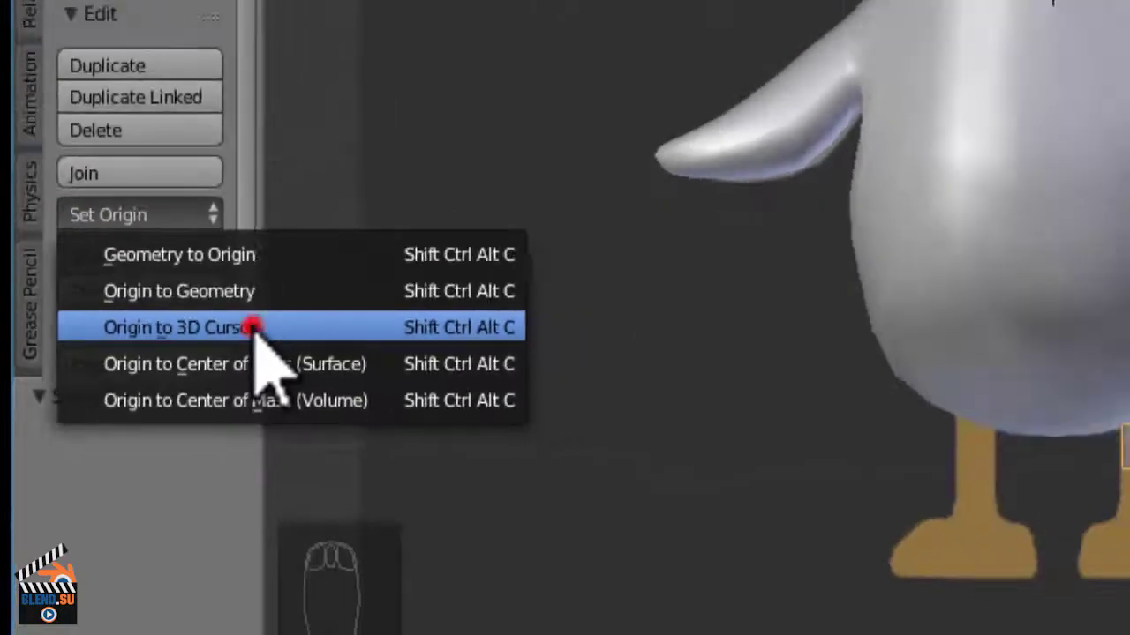
click(323, 323)
Add a Mirror modifier on the X axis to the cylinder and place it above the Subdivision Surface modifier.
click(1035, 219)
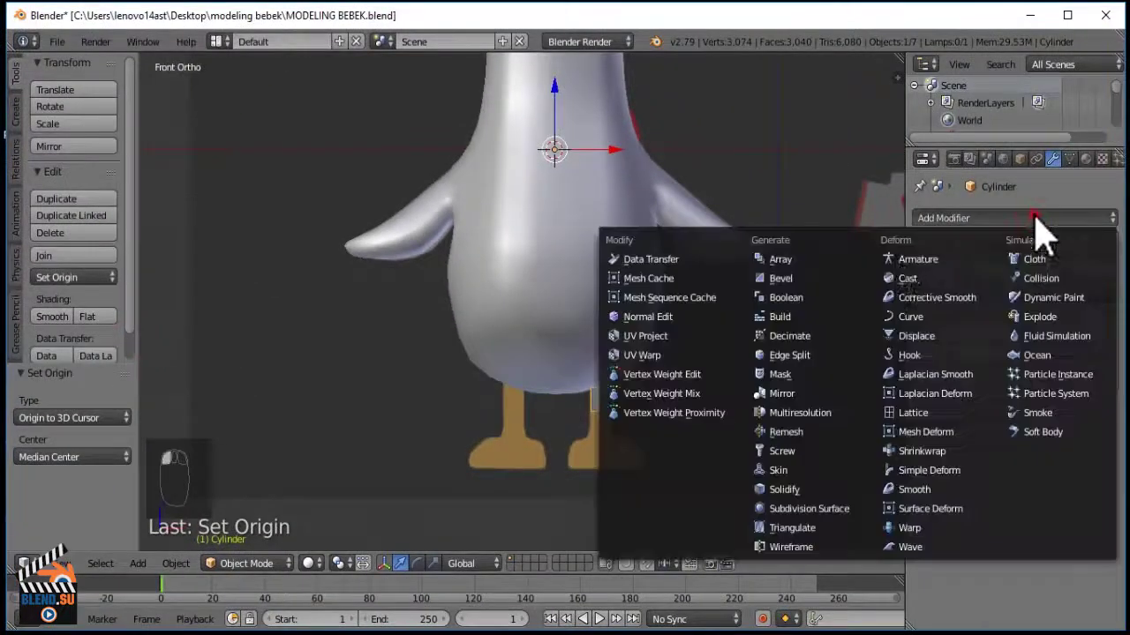
click(808, 394)
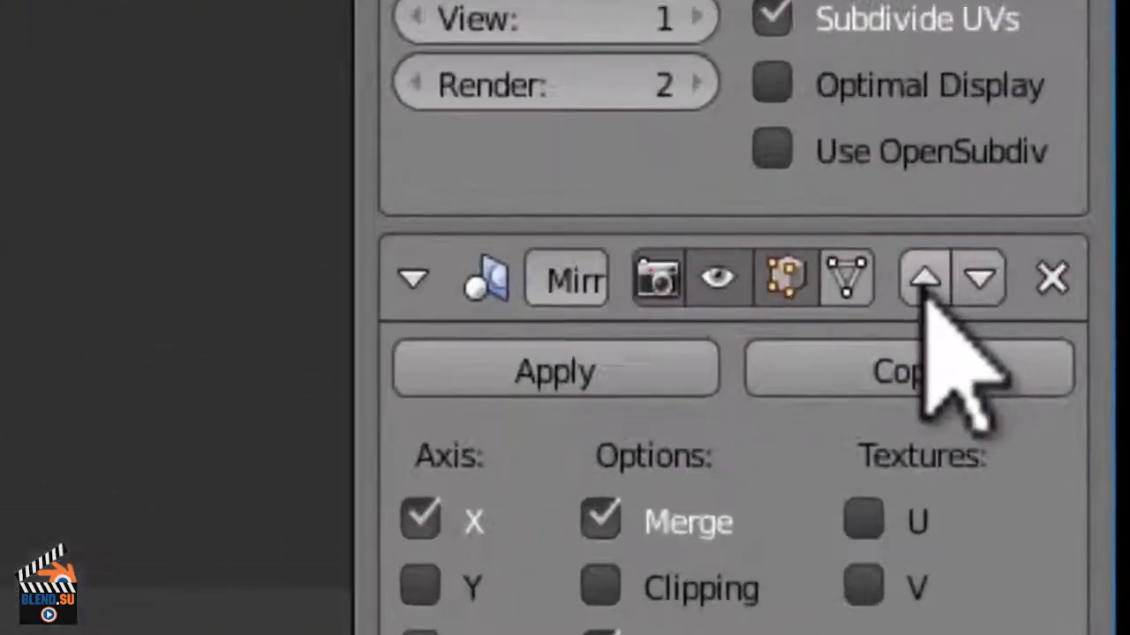
click(1070, 410)
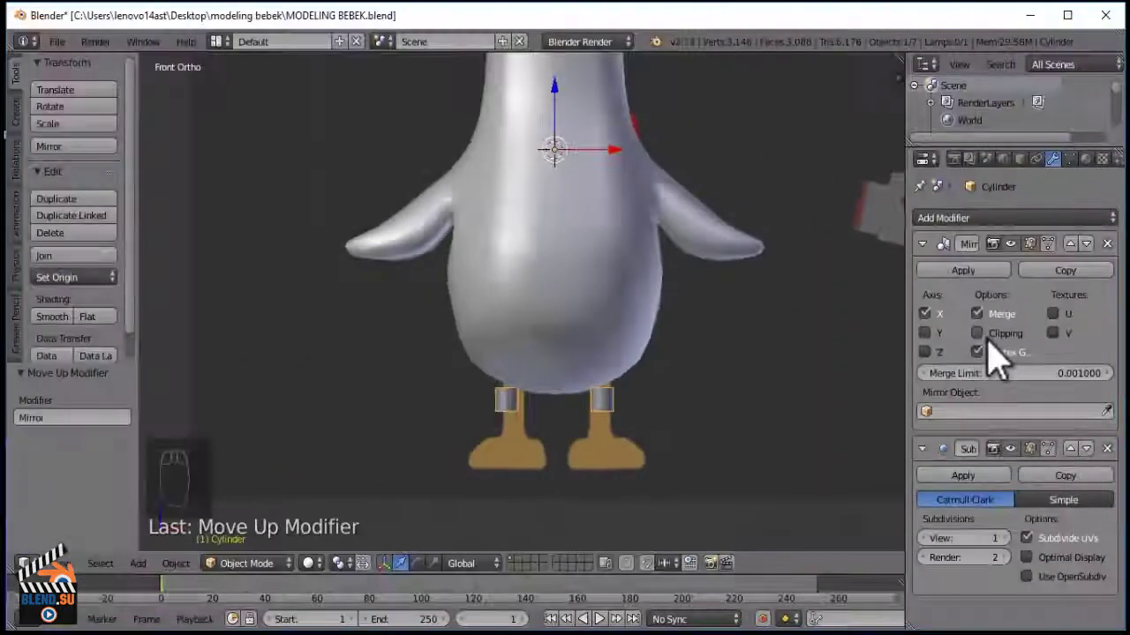
Enter Edit Mode on the leg cylinder, scale it down slightly and shift it about -0.020 in X over the leg drawing.
scroll(459, 391, up, 6)
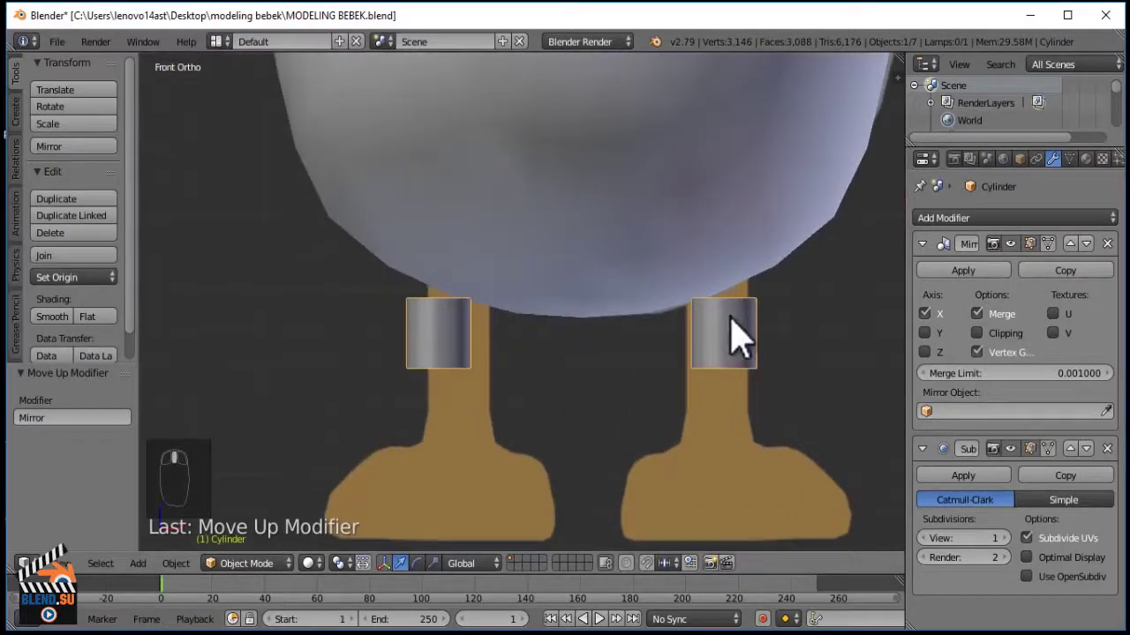
ctrl+scroll(587, 379, up, 3)
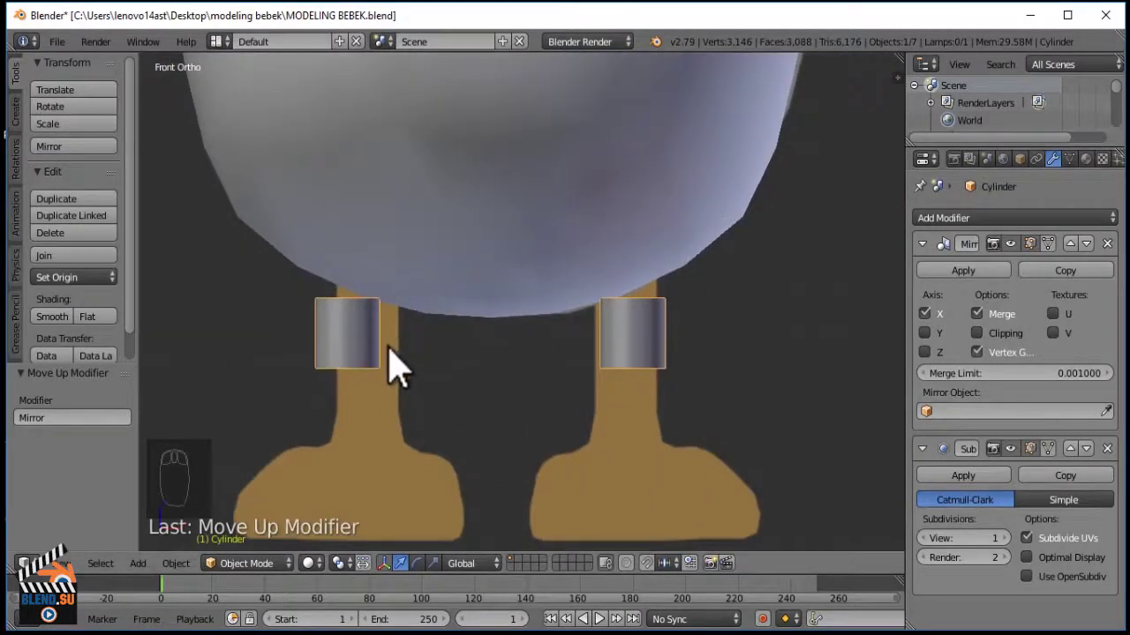
right_click(651, 345)
key(Tab)
scroll(768, 227, up, 1)
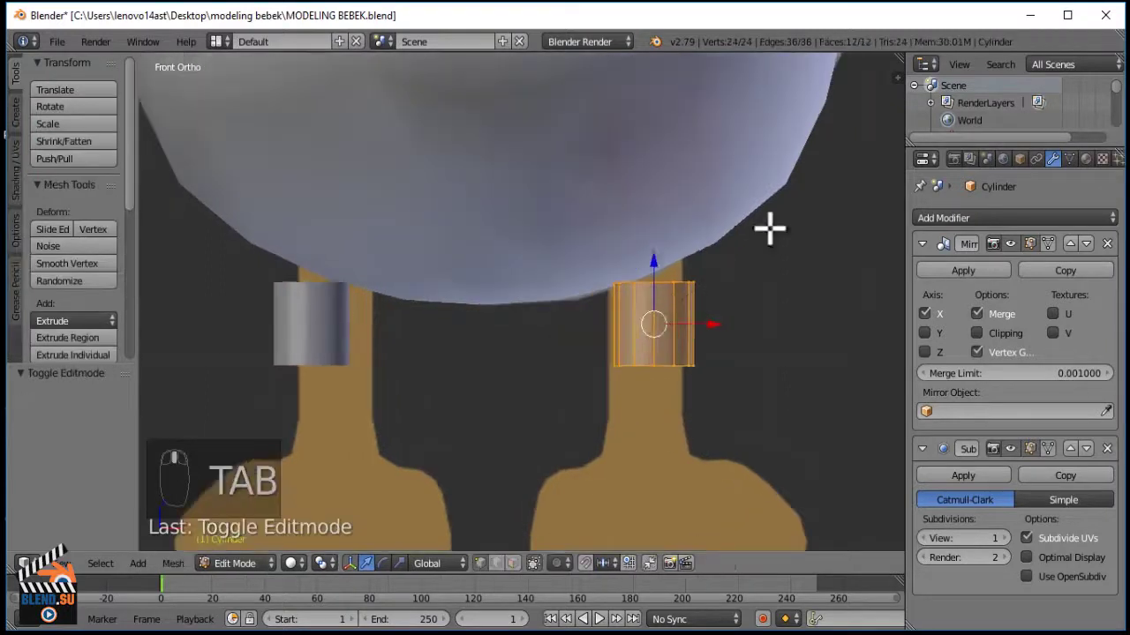
key(s)
click(784, 258)
key(g)
click(779, 253)
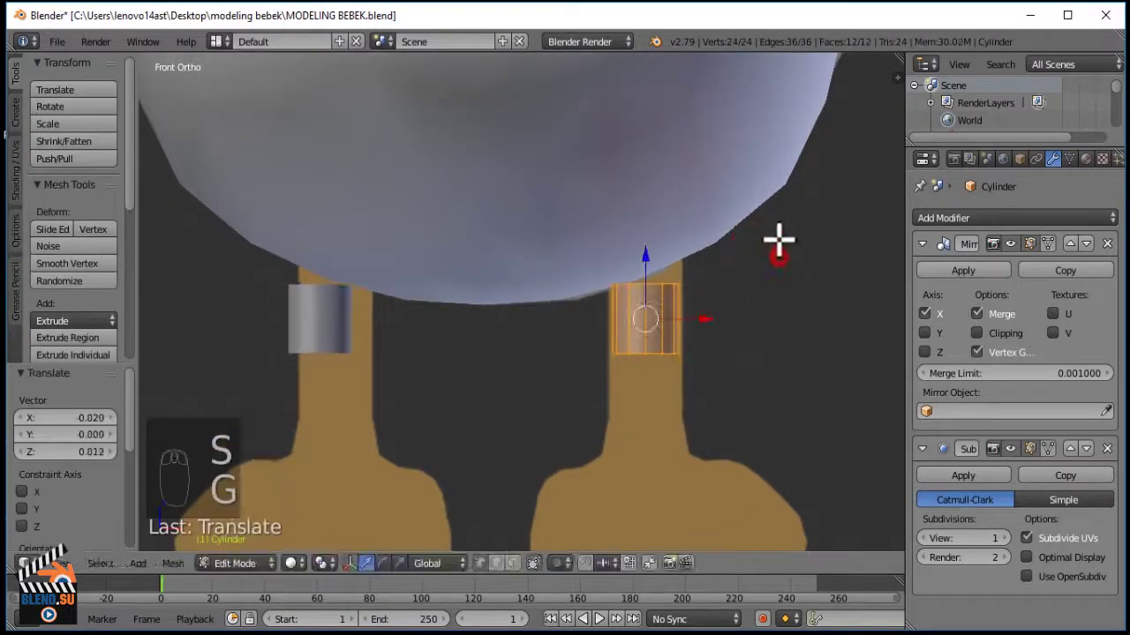
Raise the cylinder about 0.128 in Z into the body, then enlarge and reposition it to match the drawn leg's width.
key(g)
click(784, 184)
key(s)
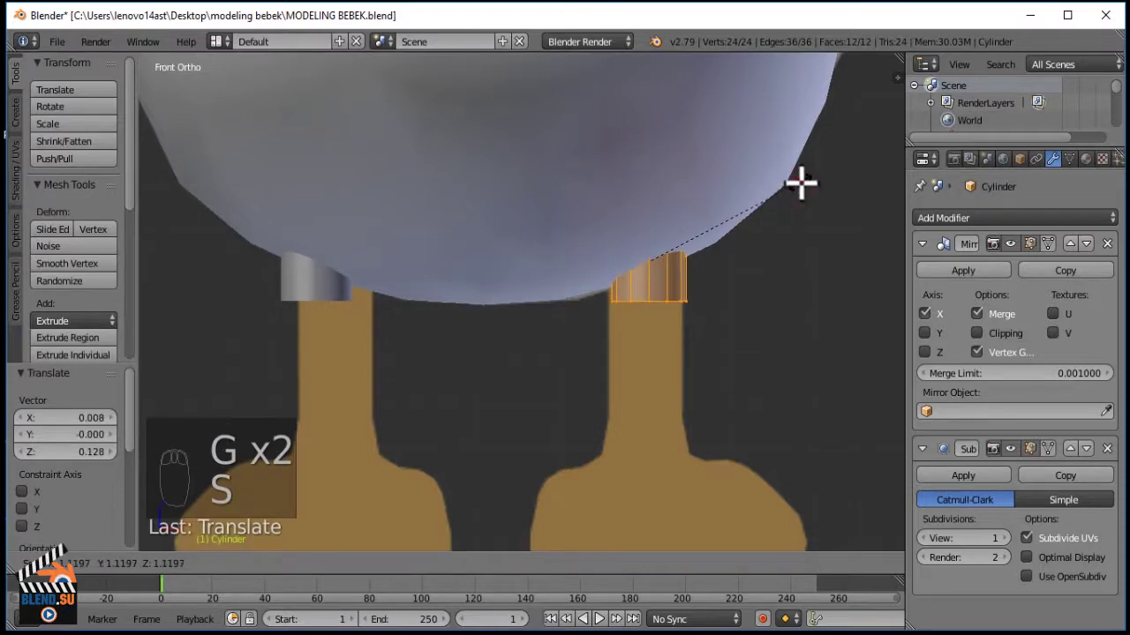
click(794, 183)
key(g)
click(726, 235)
In wireframe, loop-select the cylinder's lower rim and lower it along Z by 0.159 and 0.196 to the top of the foot drawing.
key(a)
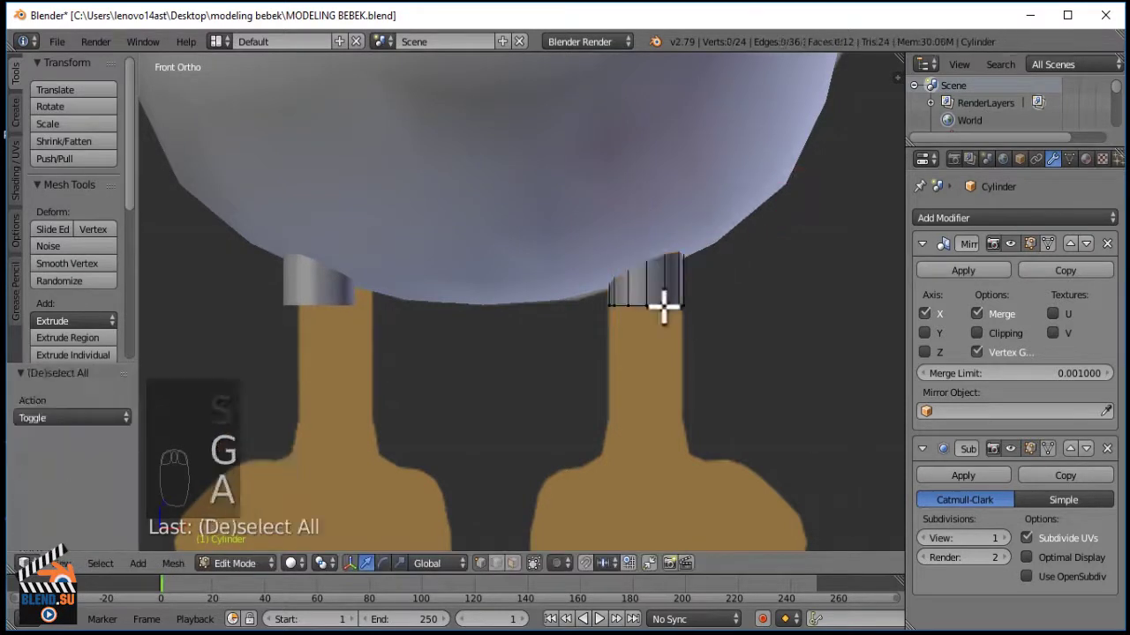
key(z)
scroll(647, 311, up, 3)
alt+right_click(656, 307)
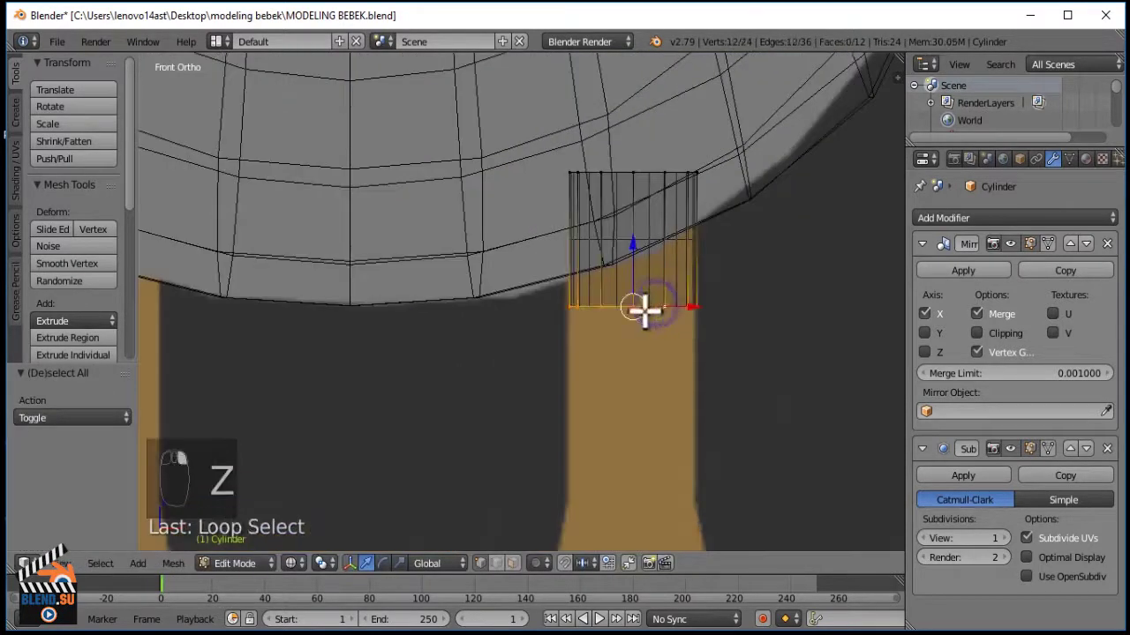
scroll(645, 317, down, 2)
shift+middle_drag(650, 339, 626, 268)
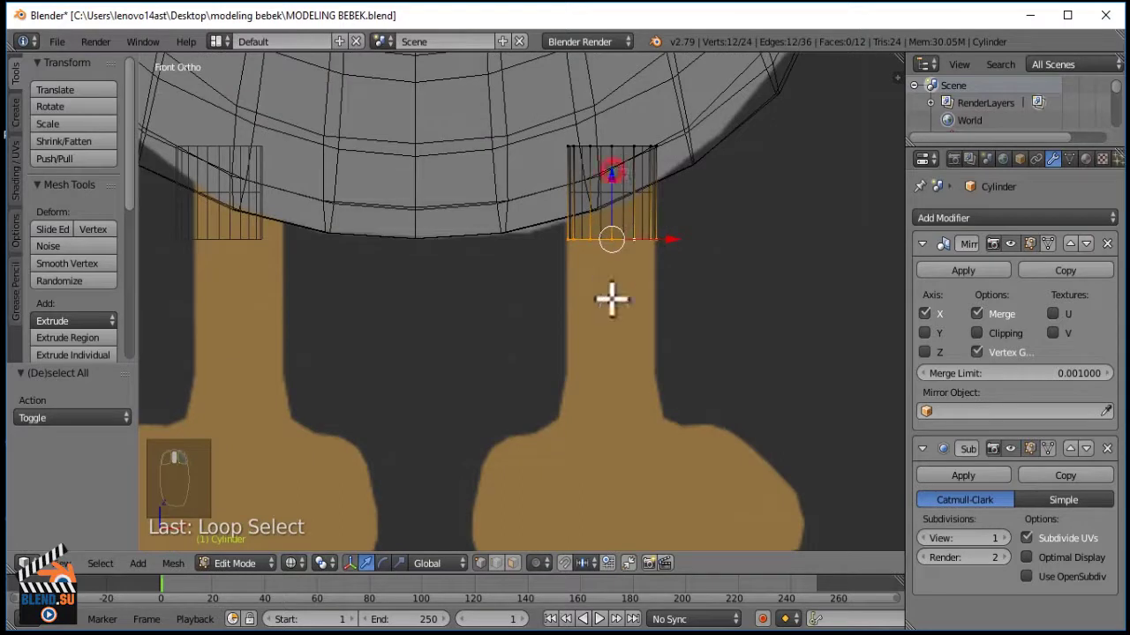
key(g)
key(z)
click(610, 262)
key(g)
key(z)
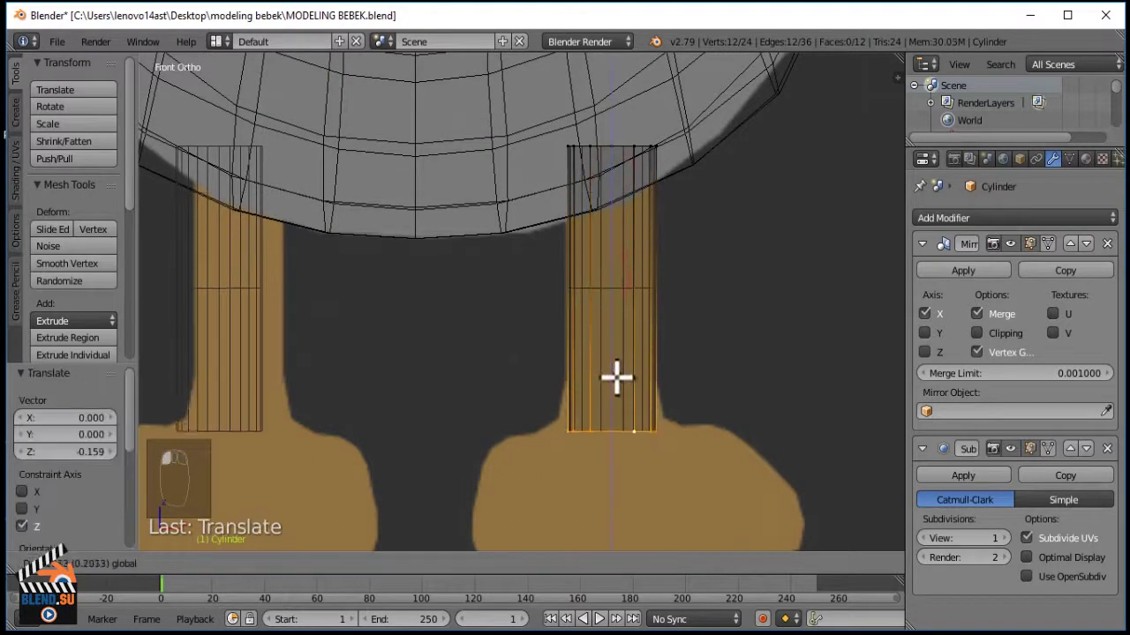
click(616, 367)
In solid side view, select the whole leg mesh and move it along Y onto the leg drawing.
key(z)
scroll(630, 345, down, 5)
mouse_move(631, 345)
middle_down()
mouse_move(683, 360)
mouse_move(626, 362)
mouse_move(612, 391)
middle_up()
key(KP_3)
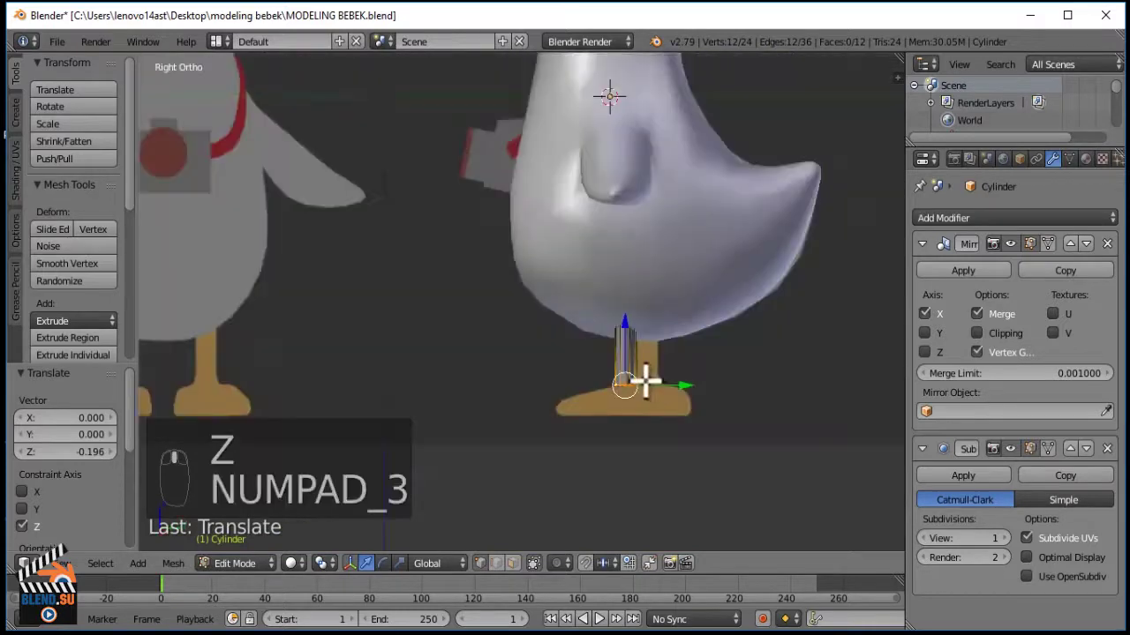
scroll(645, 379, up, 4)
scroll(595, 351, up, 3)
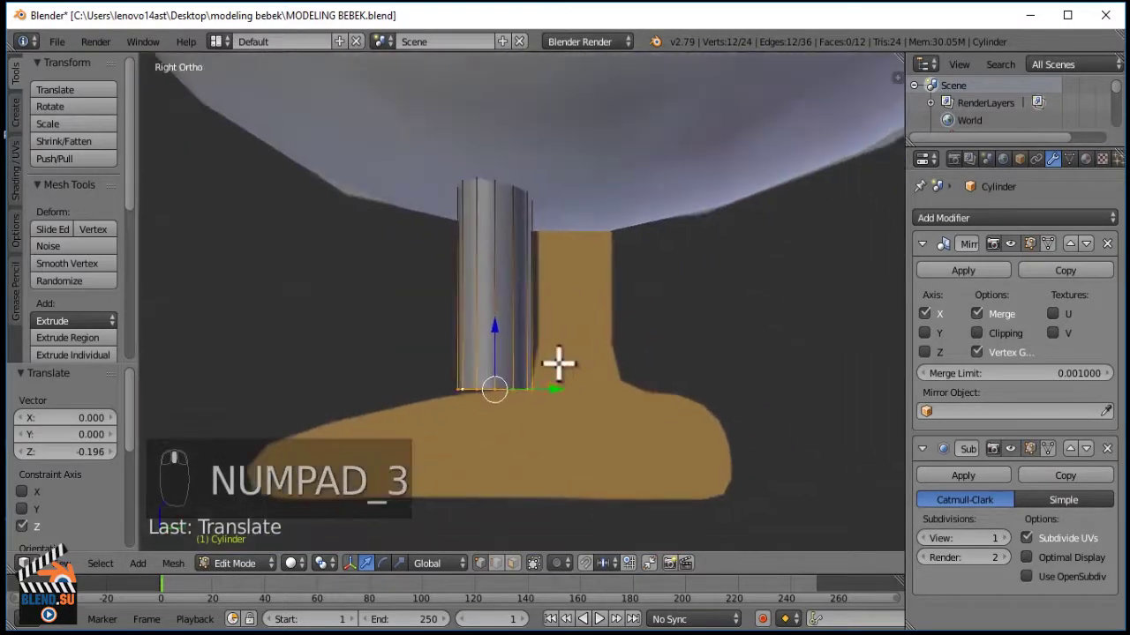
key(a)
key(a)
key(a)
key(a)
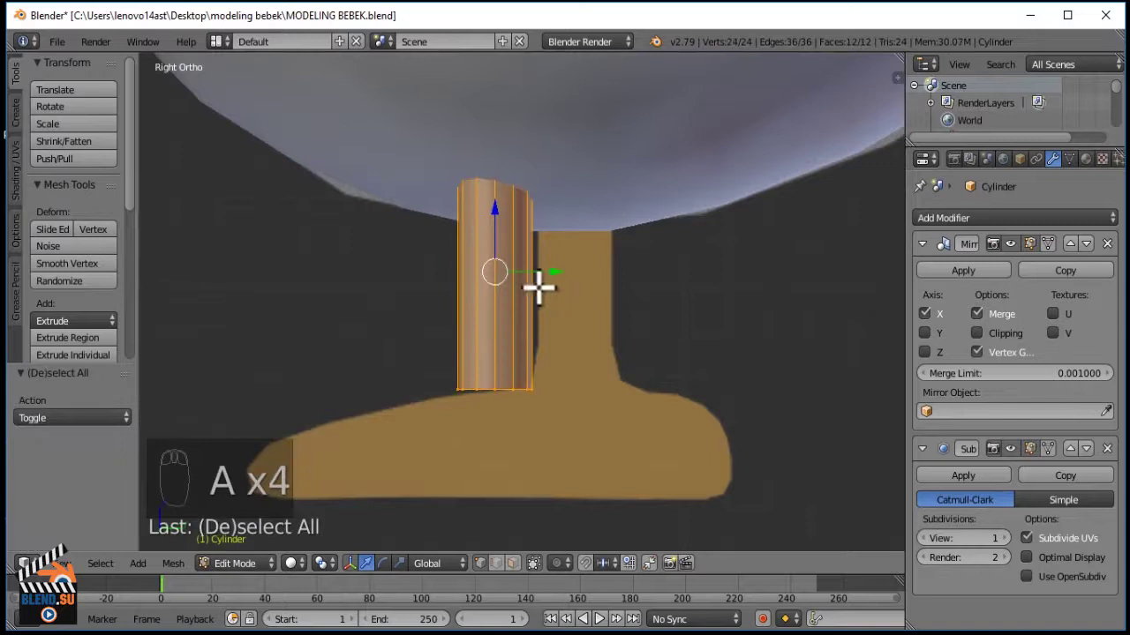
drag(538, 285, 640, 269)
Loop-select the leg's bottom rim, extrude it in place and scale the new ring to 2.524.
key(a)
alt+right_click(580, 385)
key(KP_1)
key(KP_3)
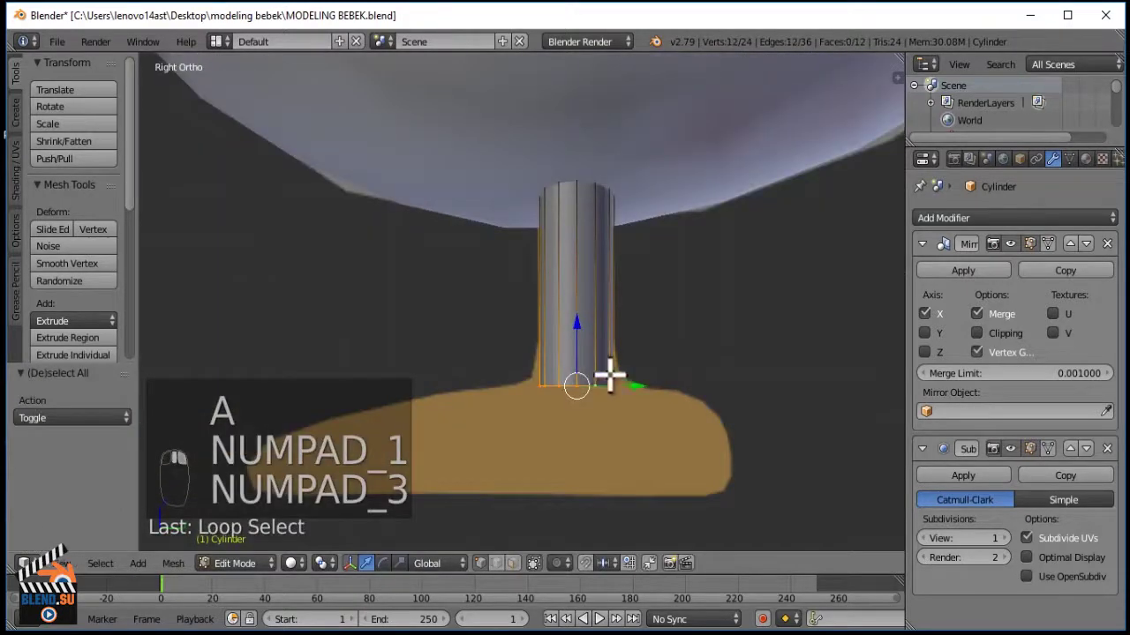
shift+middle_drag(609, 378, 684, 231)
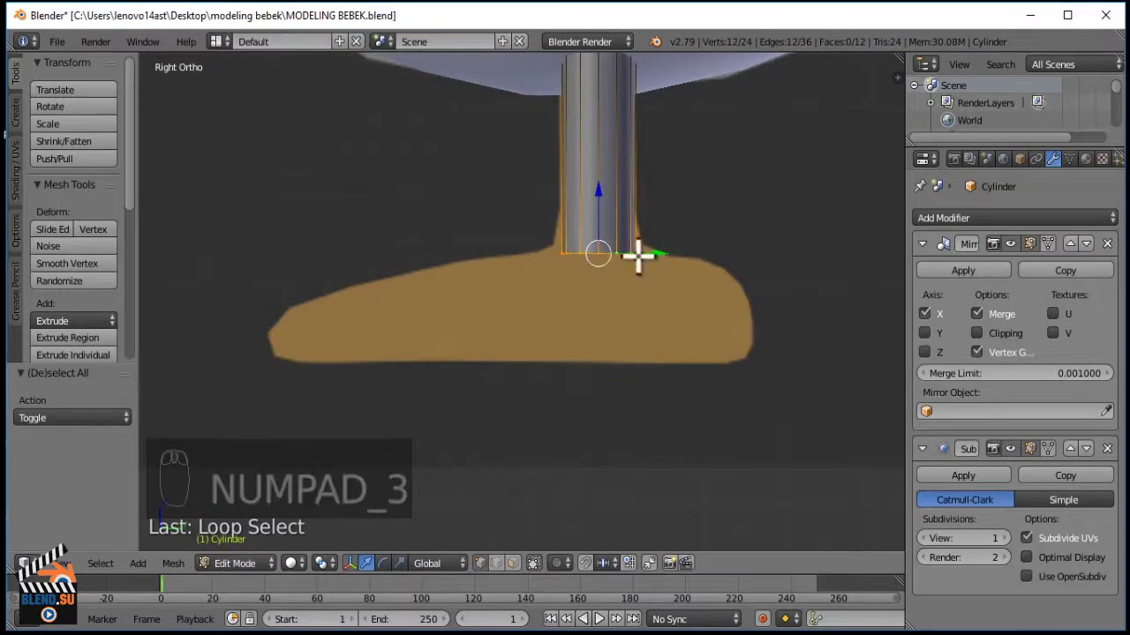
key(e)
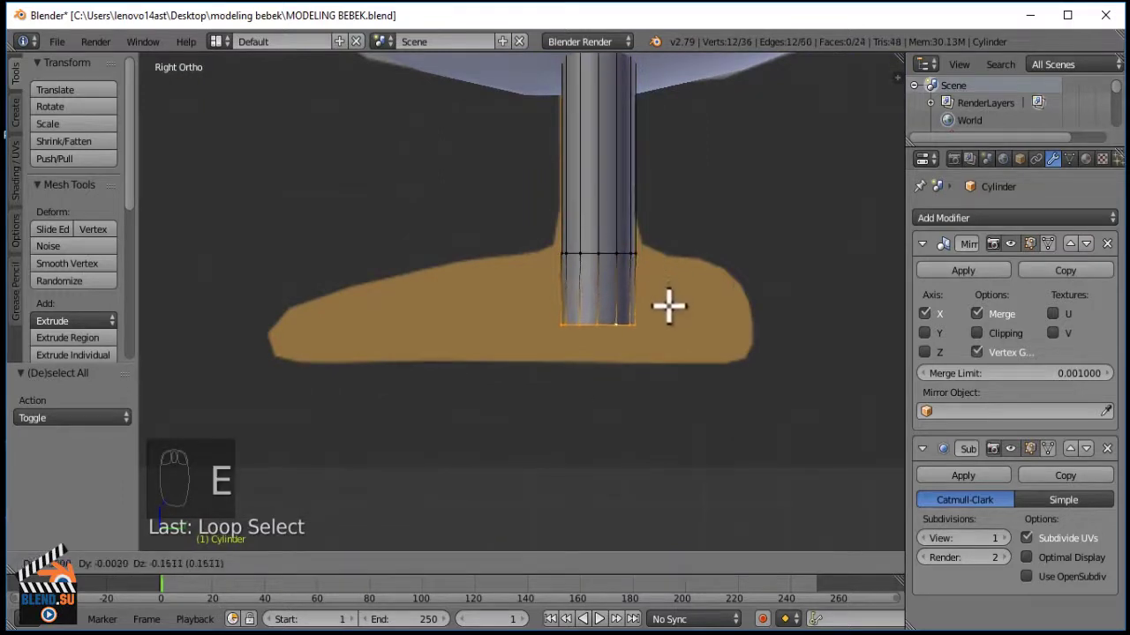
right_click(667, 319)
key(s)
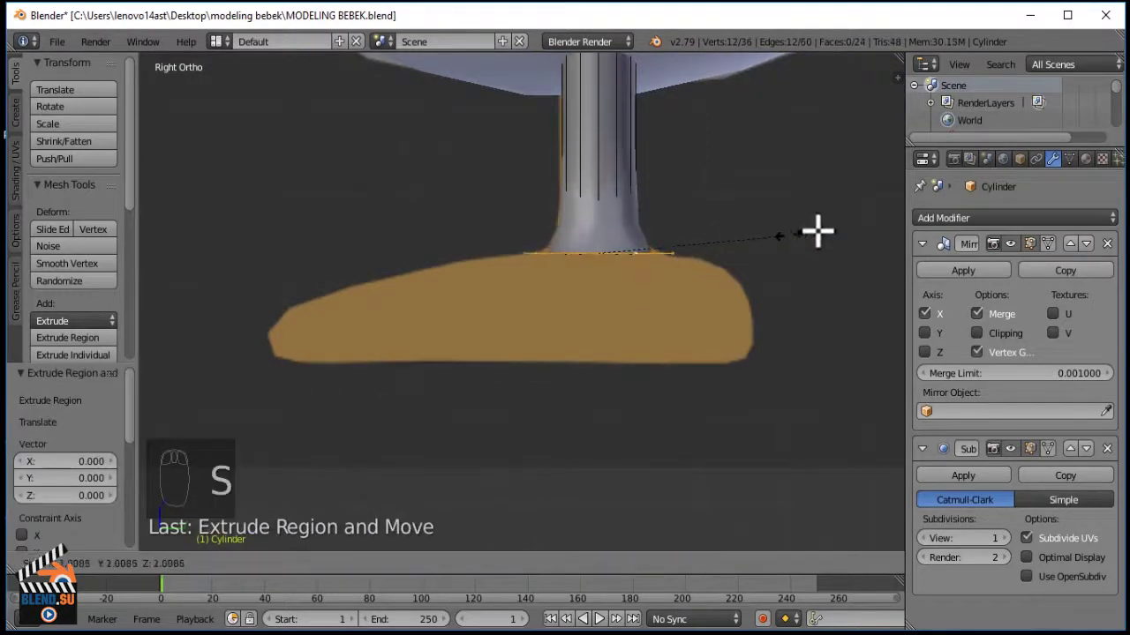
click(827, 226)
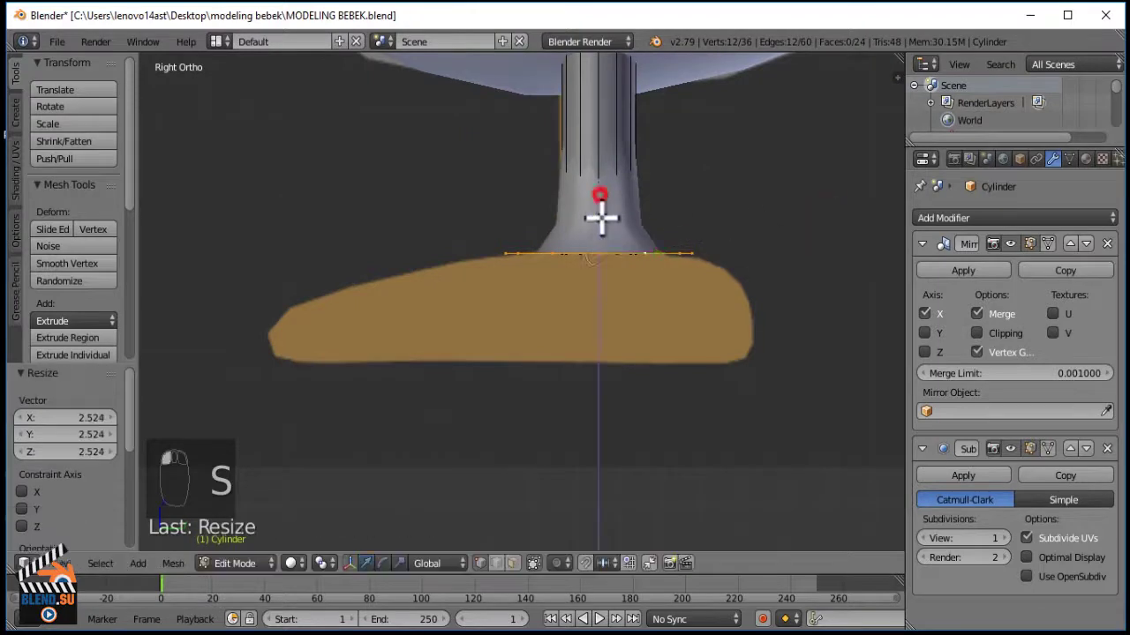
Move the extruded ring down along Z to the sole of the foot drawing.
key(g)
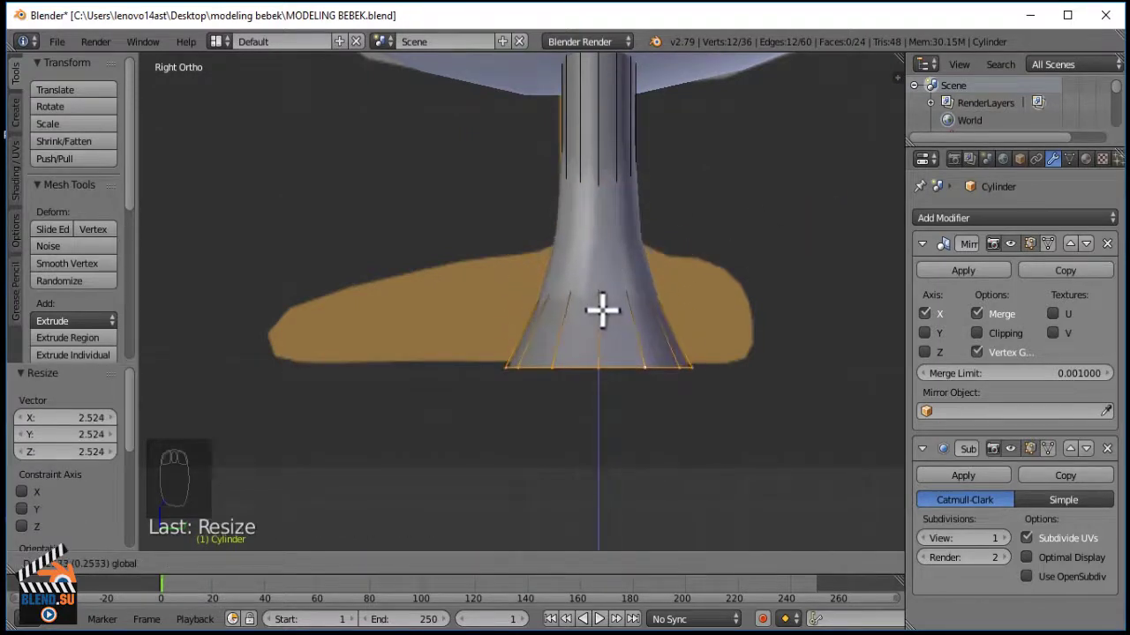
key(z)
click(615, 281)
Loop-select the ankle edge ring and raise it about 0.037 along Z.
key(a)
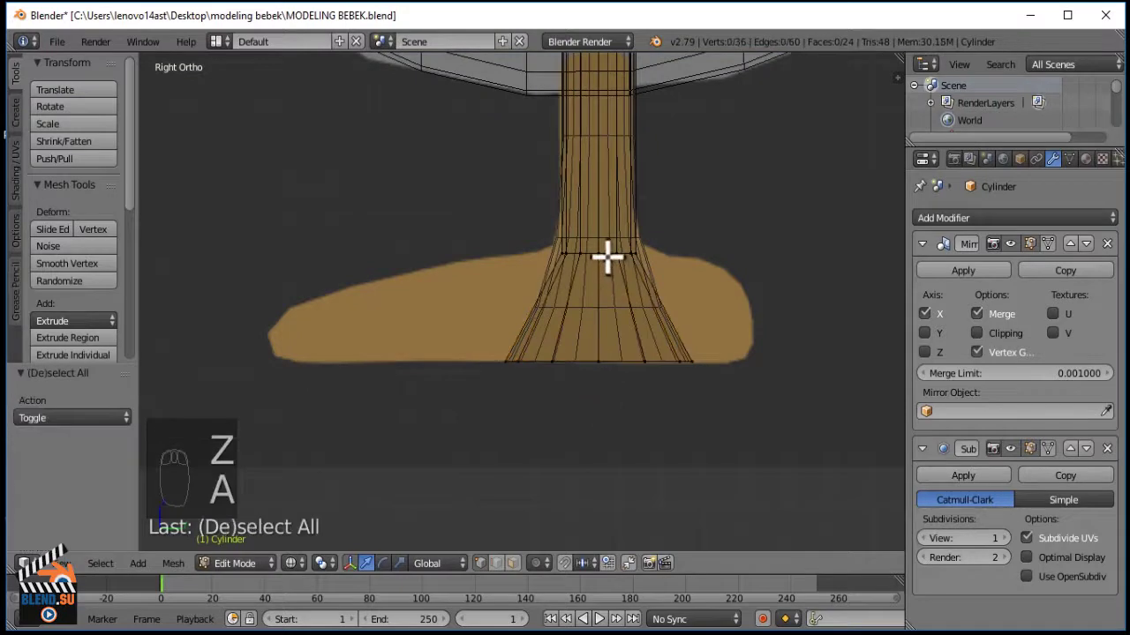
alt+right_click(603, 246)
key(g)
key(z)
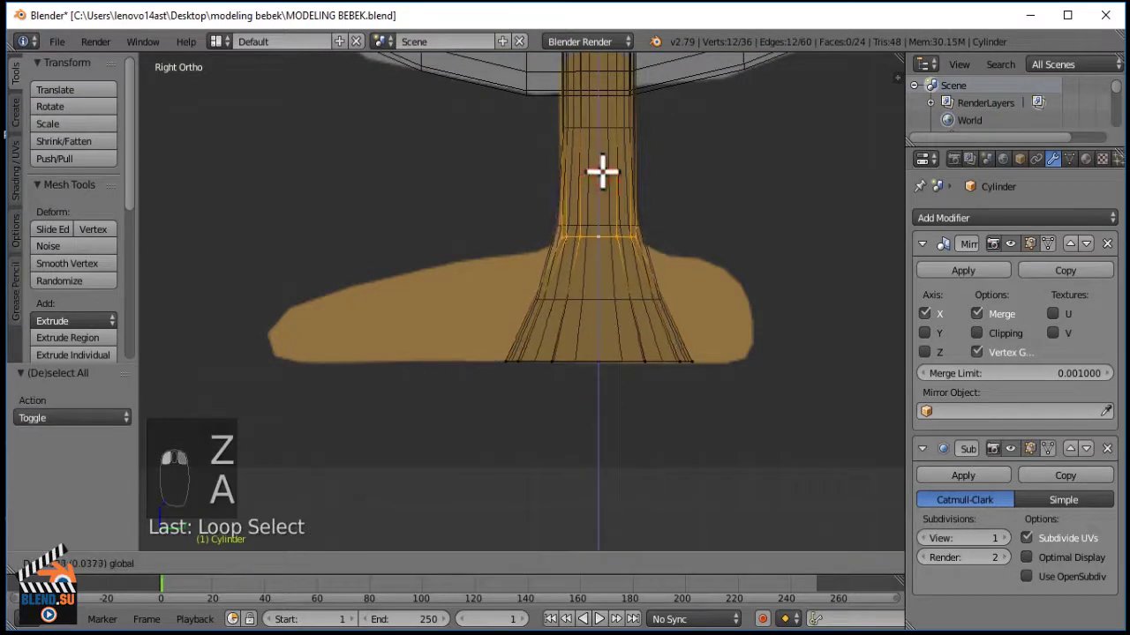
drag(602, 172, 602, 173)
key(z)
shift+middle_drag(637, 347, 667, 364)
key(a)
Add one horizontal loop cut midway between the ankle ring and the sole, then clear the selection.
key(z)
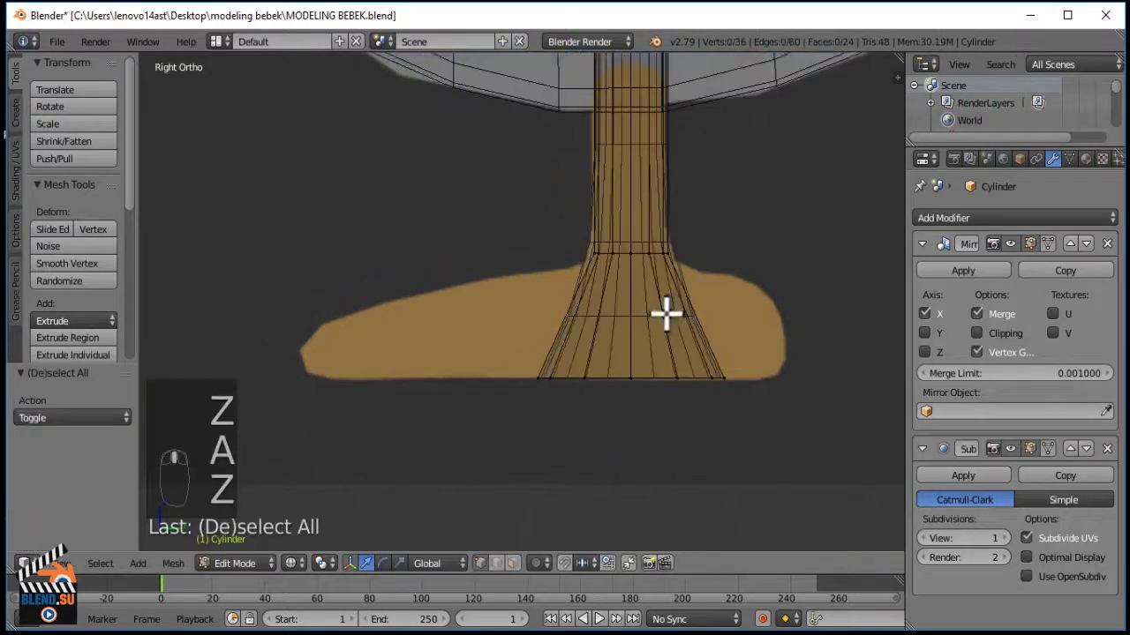
key(ctrl+r)
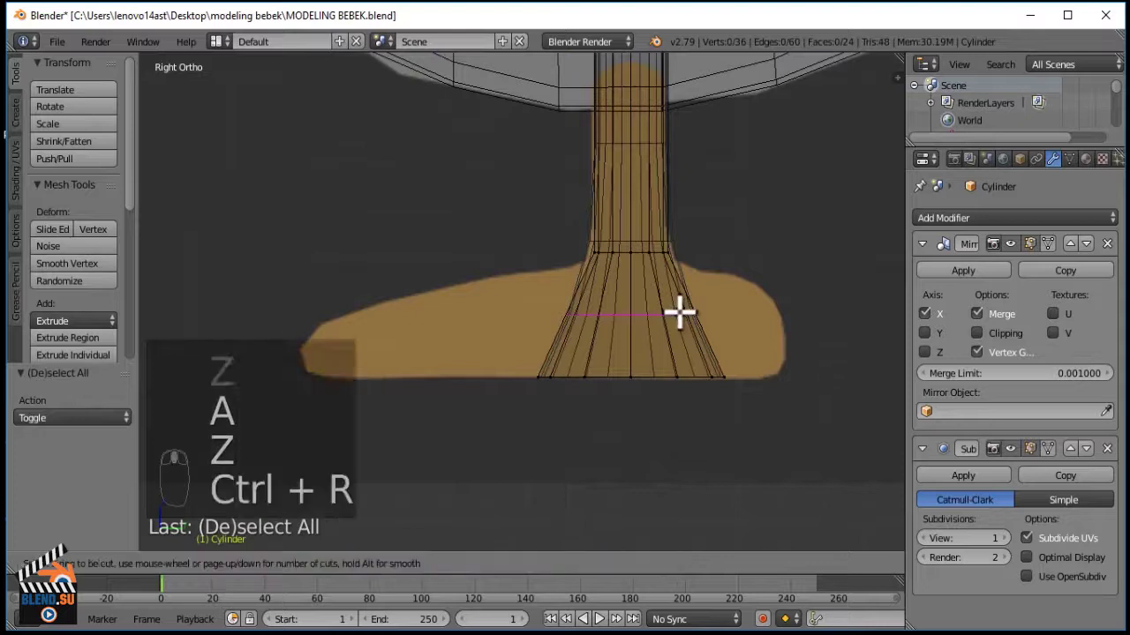
click(679, 311)
key(a)
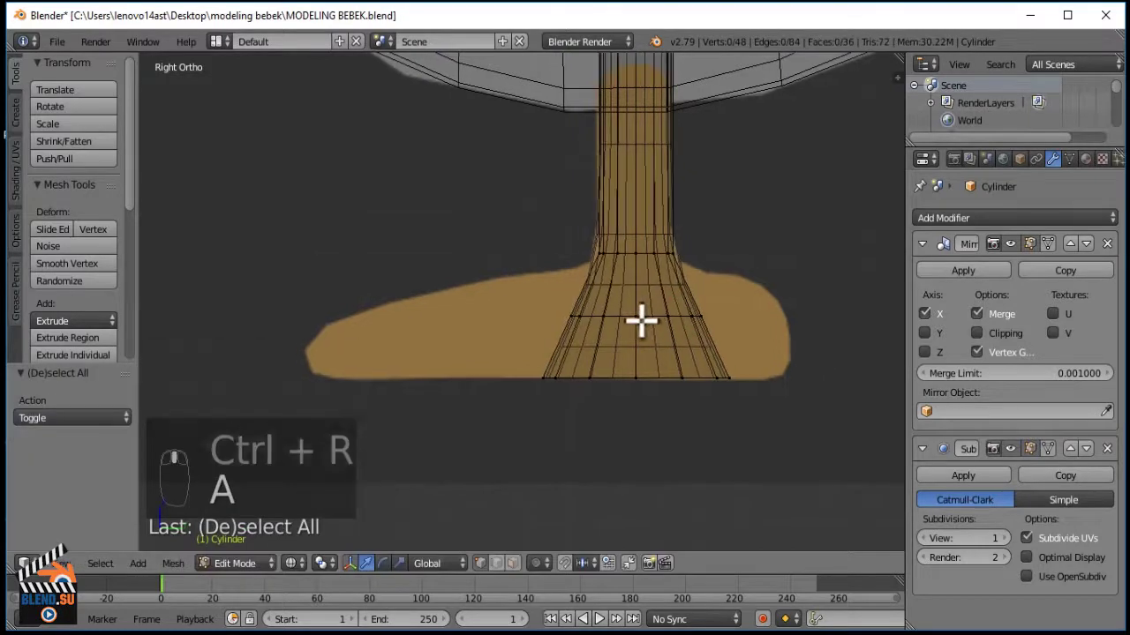
Box-select the front half of the foot's middle ring and move it forward to the toe tip, 0.517 along negative Y plus a further adjustment.
shift+middle_drag(644, 320, 709, 330)
key(b)
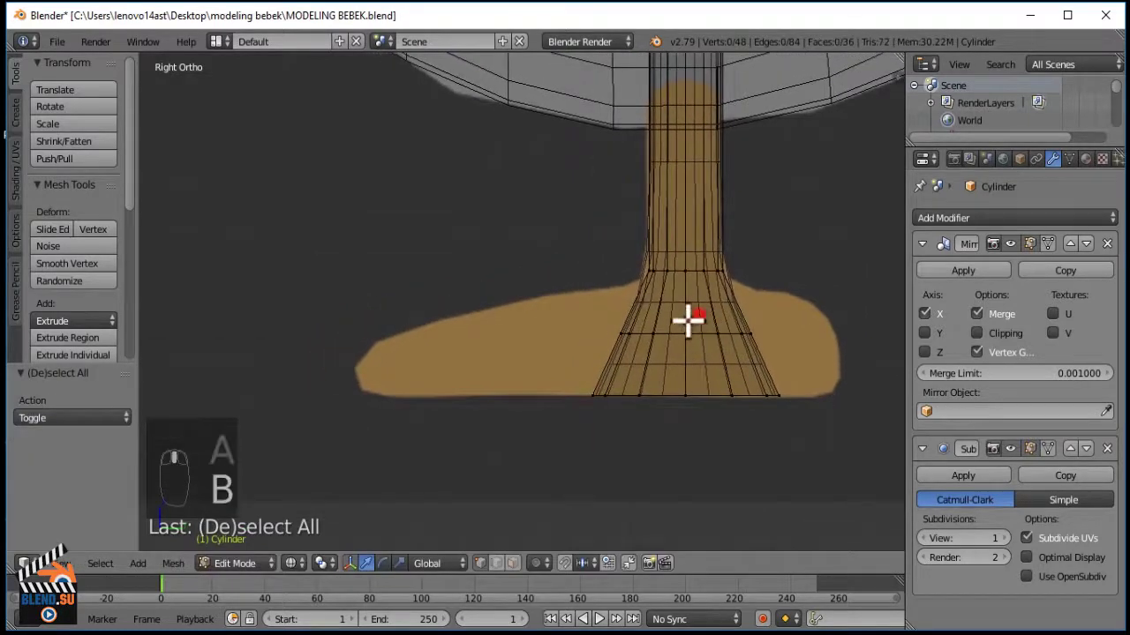
key(g)
key(y)
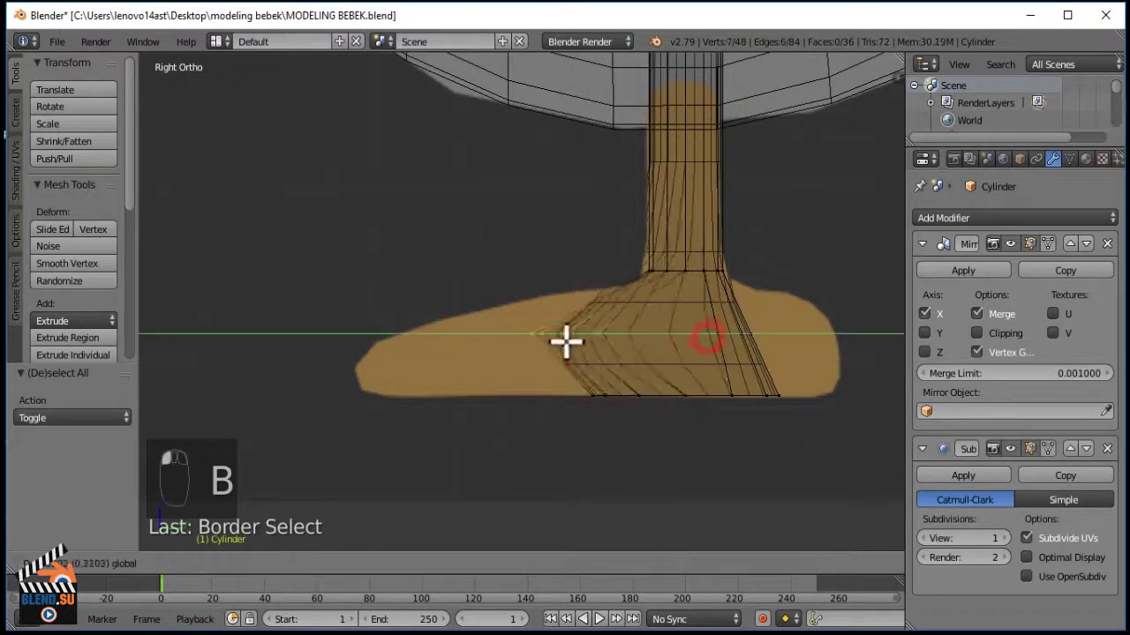
click(479, 345)
key(g)
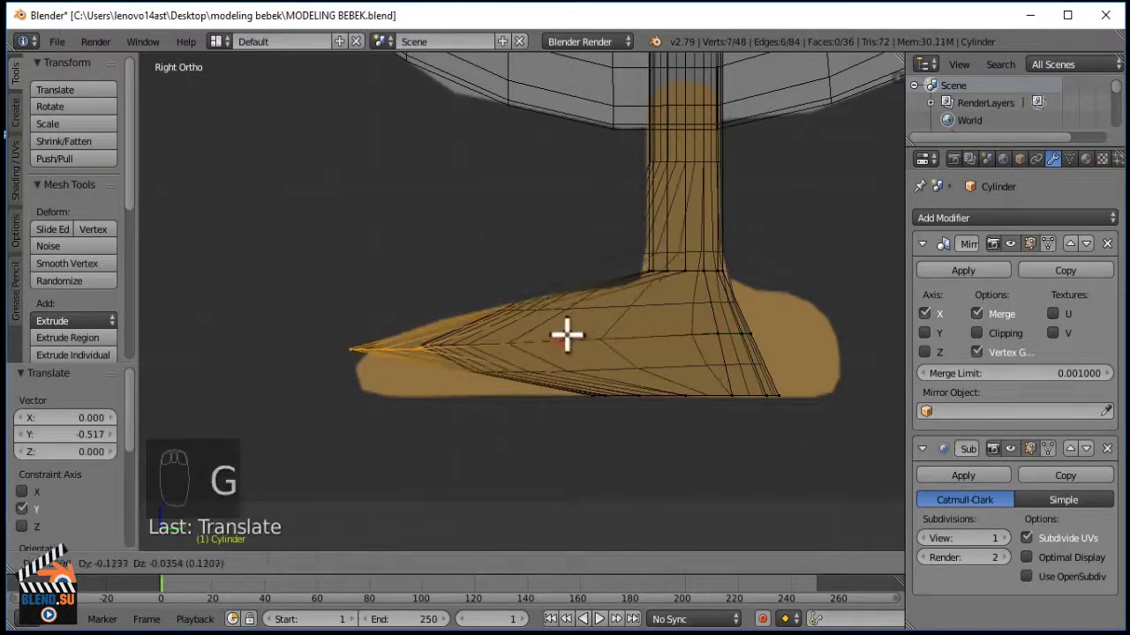
click(566, 336)
key(a)
Box-select the front vertices of the sole ring and move them about 0.55 along negative Y under the toe tip.
key(b)
drag(695, 377, 650, 426)
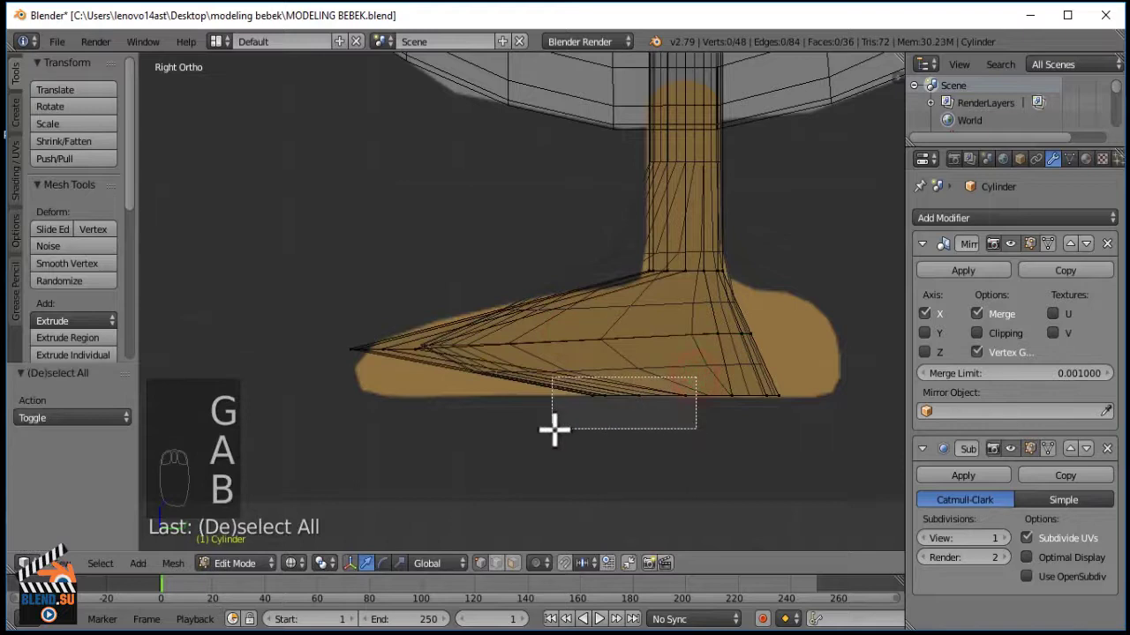
drag(554, 430, 554, 430)
key(g)
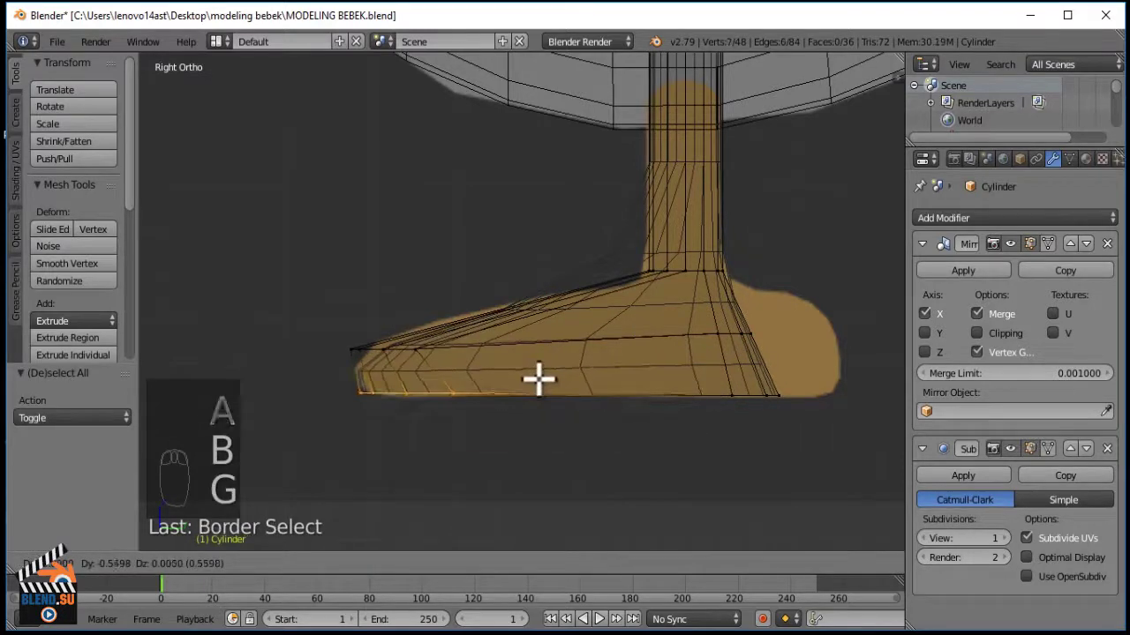
click(536, 382)
key(a)
Box-select the rear vertices of the middle ring and move them about 0.23 along Y to the heel outline.
shift+middle_drag(754, 328, 739, 329)
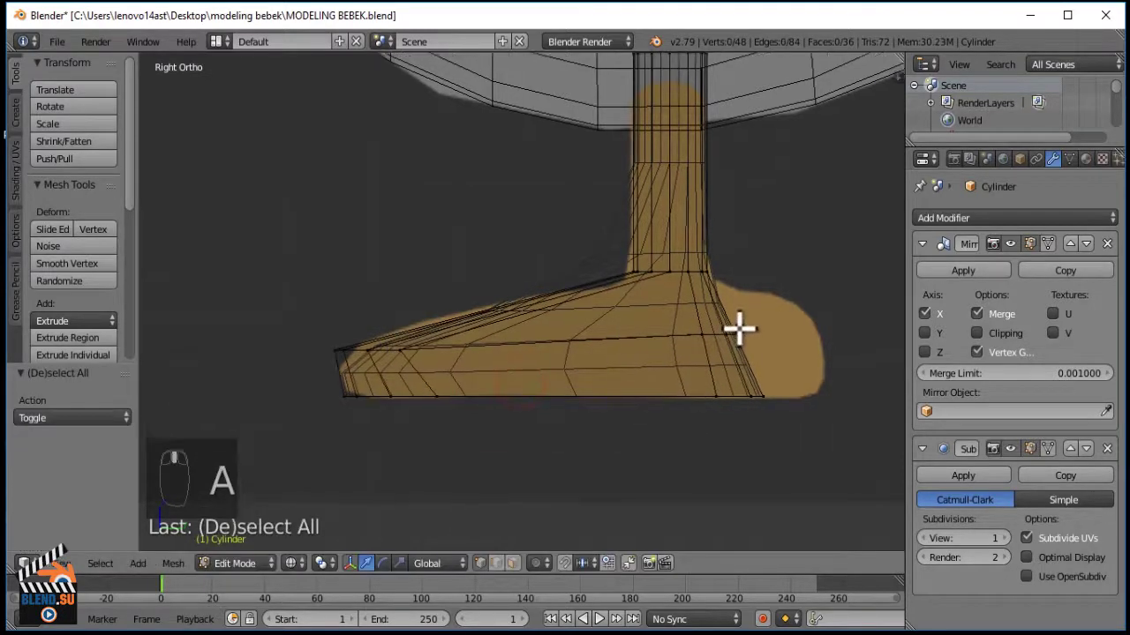
key(b)
drag(683, 319, 788, 345)
key(g)
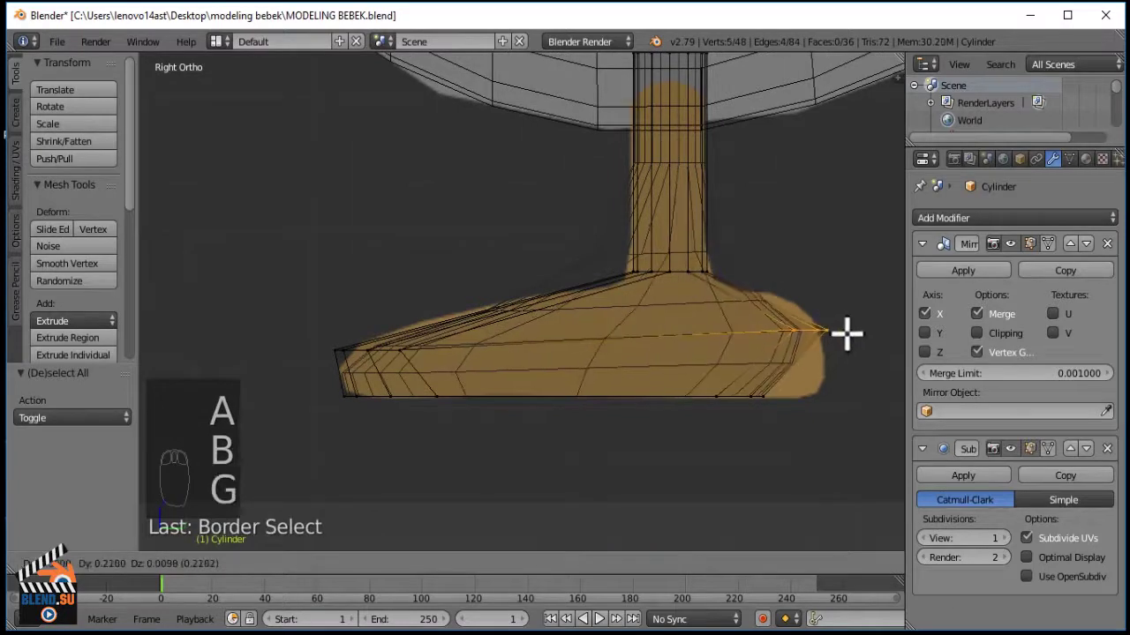
click(845, 333)
key(a)
Box-select the five rear sole vertices and move them about 0.14 along Y to the back of the heel.
key(b)
drag(725, 386, 850, 433)
key(g)
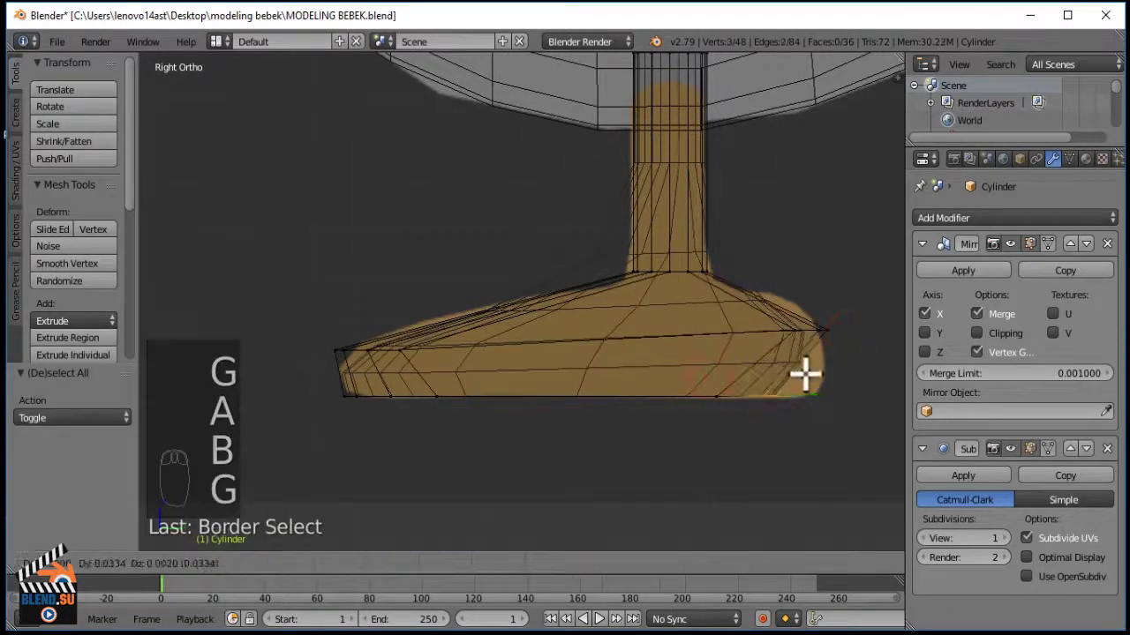
right_click(804, 373)
key(b)
drag(703, 386, 797, 420)
key(g)
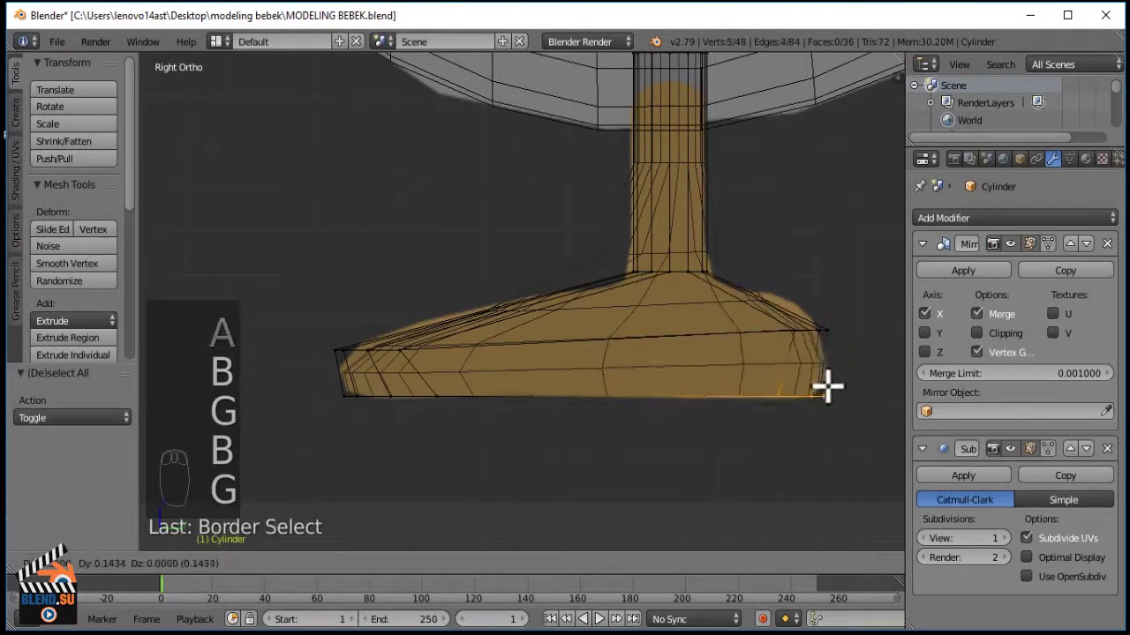
click(827, 387)
key(a)
Add one centred loop cut between the ankle ring and the middle ring of the foot, then clear the selection.
key(ctrl+r)
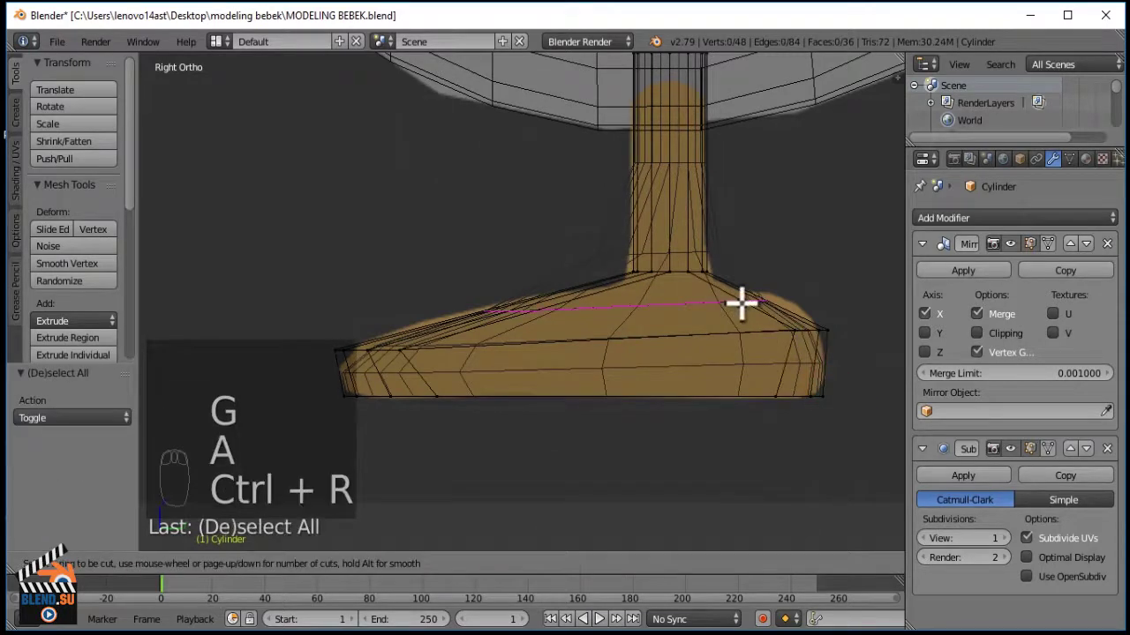
click(741, 300)
right_click(764, 290)
key(a)
Box-select the rear vertices of the new ring and move them back onto the drawing's upper heel curve.
scroll(764, 288, up, 4)
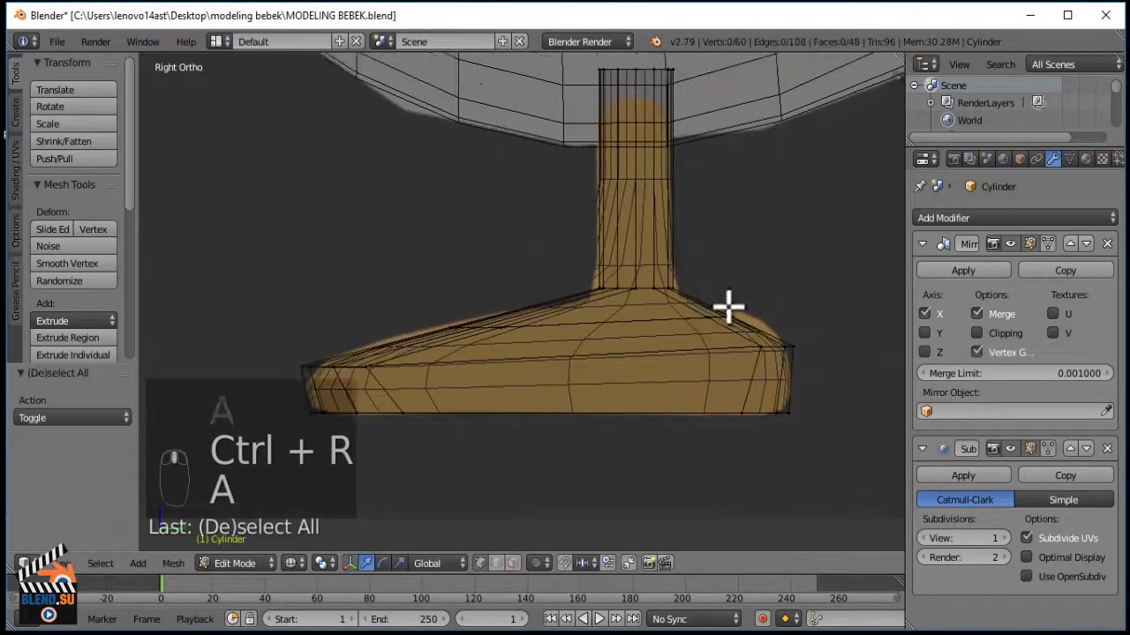
key(b)
drag(765, 285, 663, 339)
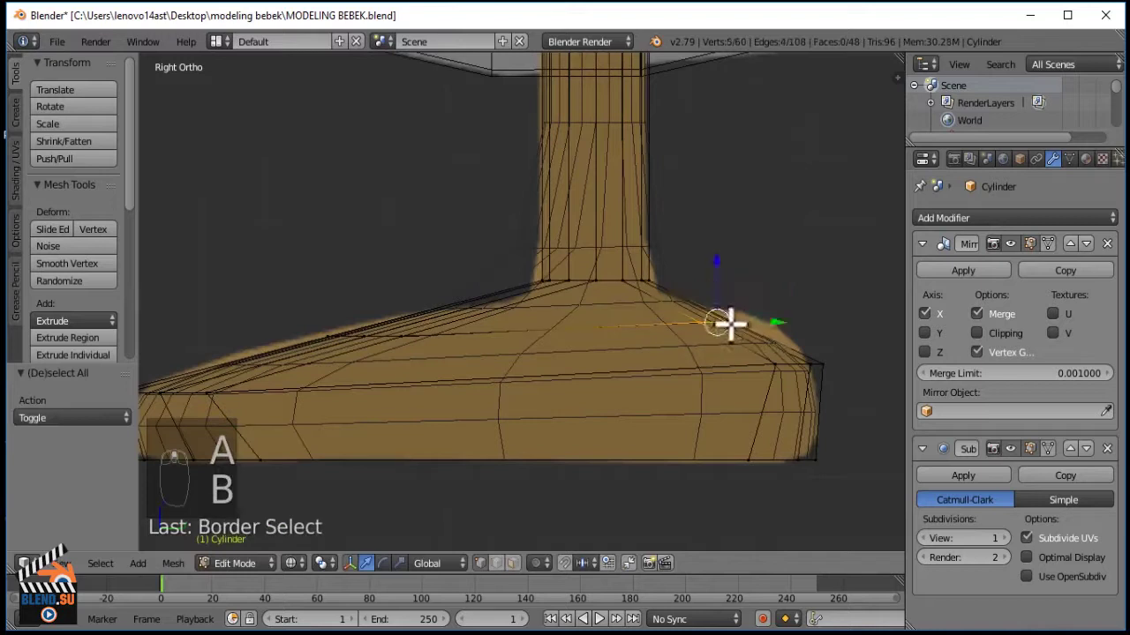
key(g)
click(785, 321)
key(a)
Box-select the middle ring's rearmost vertices and pull them in to match the heel outline.
key(b)
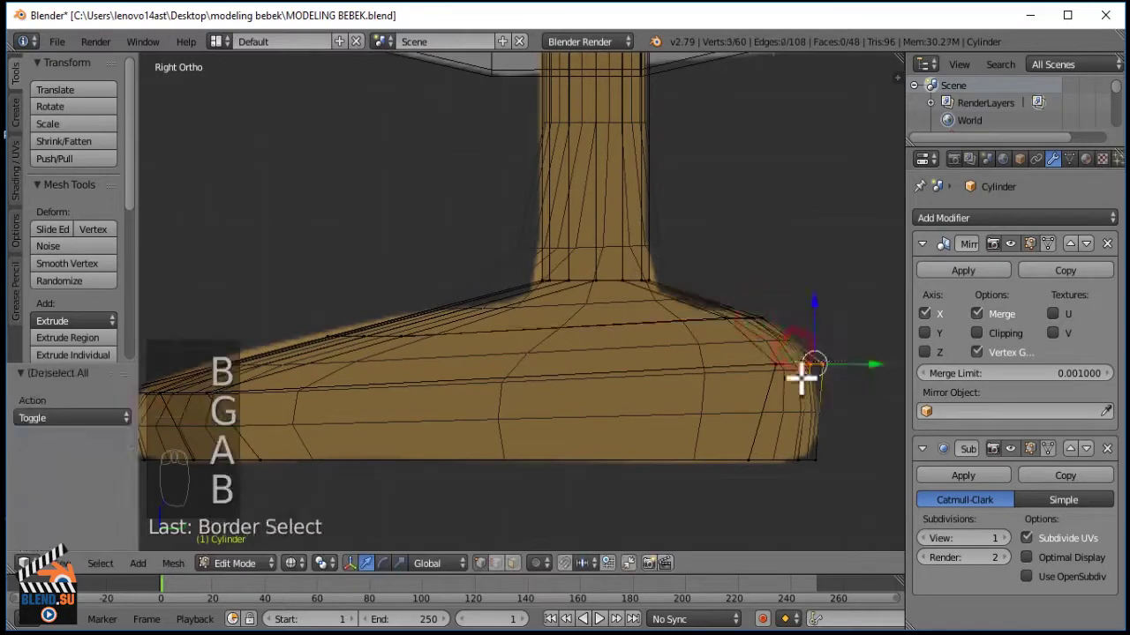
key(b)
drag(770, 360, 847, 385)
key(g)
click(833, 387)
key(a)
Box-select the front vertices of the upper foot ring and move them by Y -0.026 and Z 0.008 to the instep outline.
shift+middle_drag(431, 325, 549, 361)
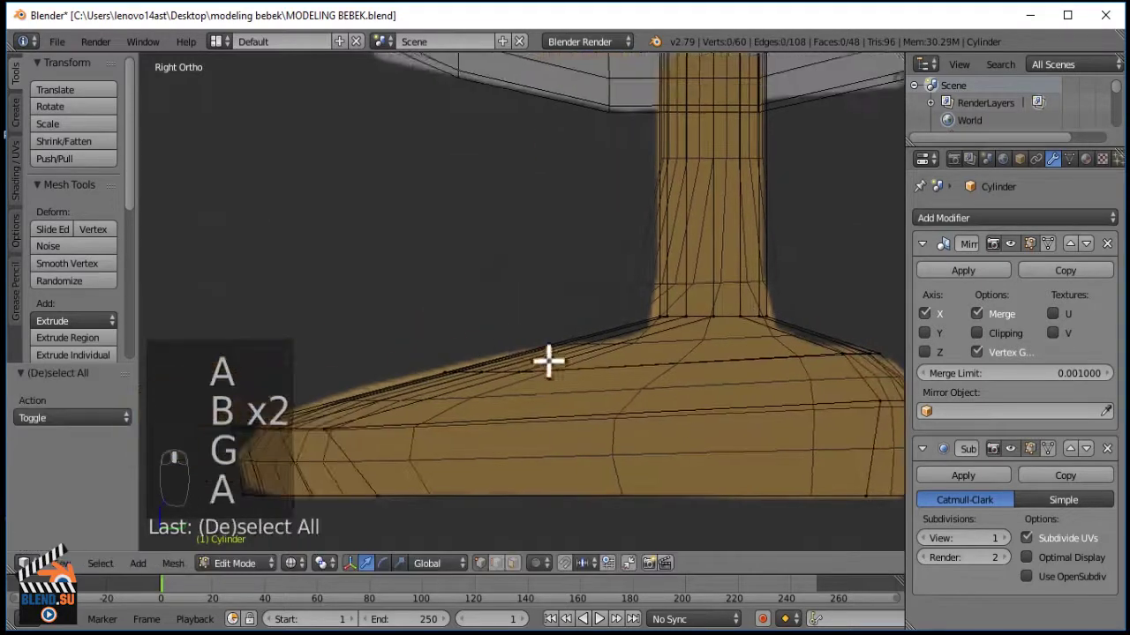
key(b)
drag(446, 352, 575, 390)
key(g)
click(557, 382)
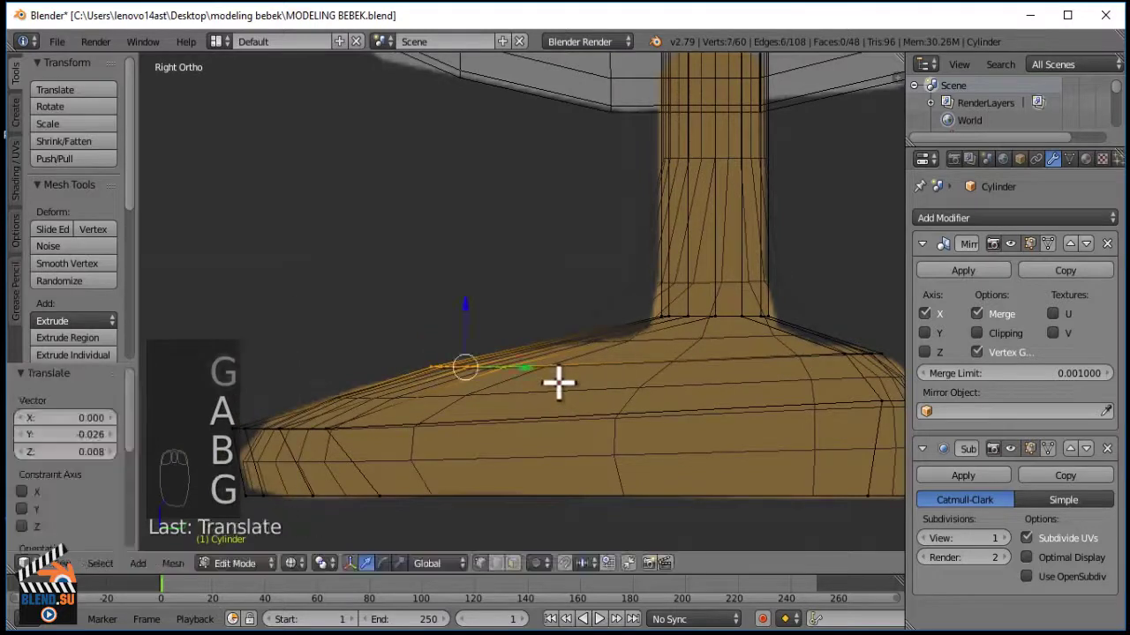
Switch to solid shading, select the lower vertical edge on the foot's side and slide it along Y in right view.
key(z)
scroll(706, 362, down, 3)
middle_drag(715, 355, 515, 468)
right_click(514, 468)
key(KP_1)
key(KP_3)
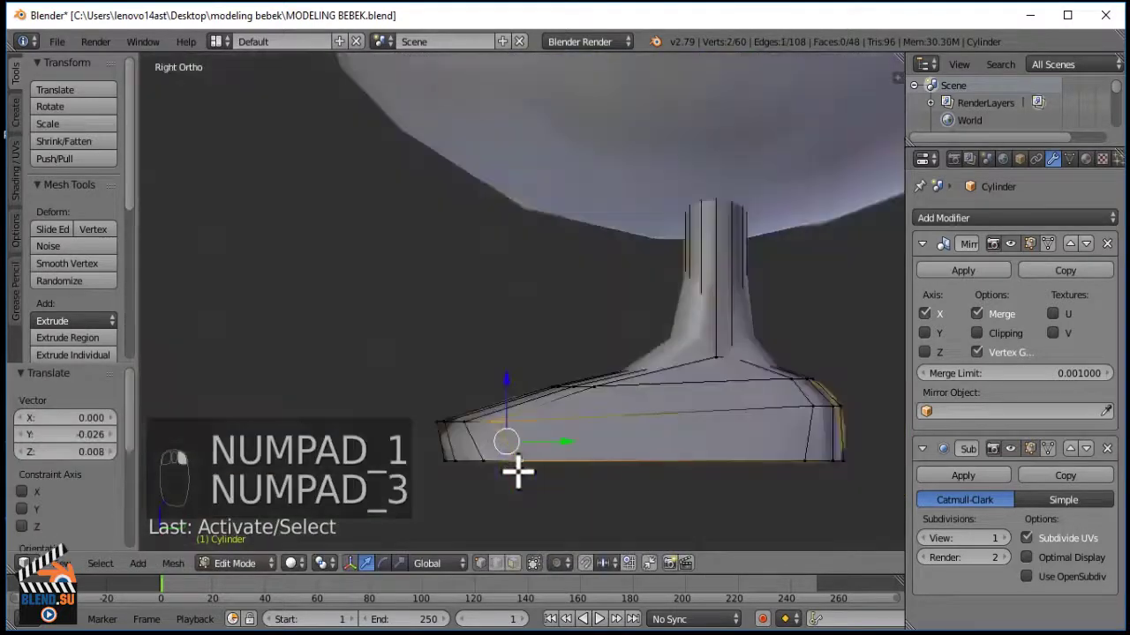
drag(554, 404, 635, 396)
scroll(679, 371, up, 2)
key(r)
click(695, 377)
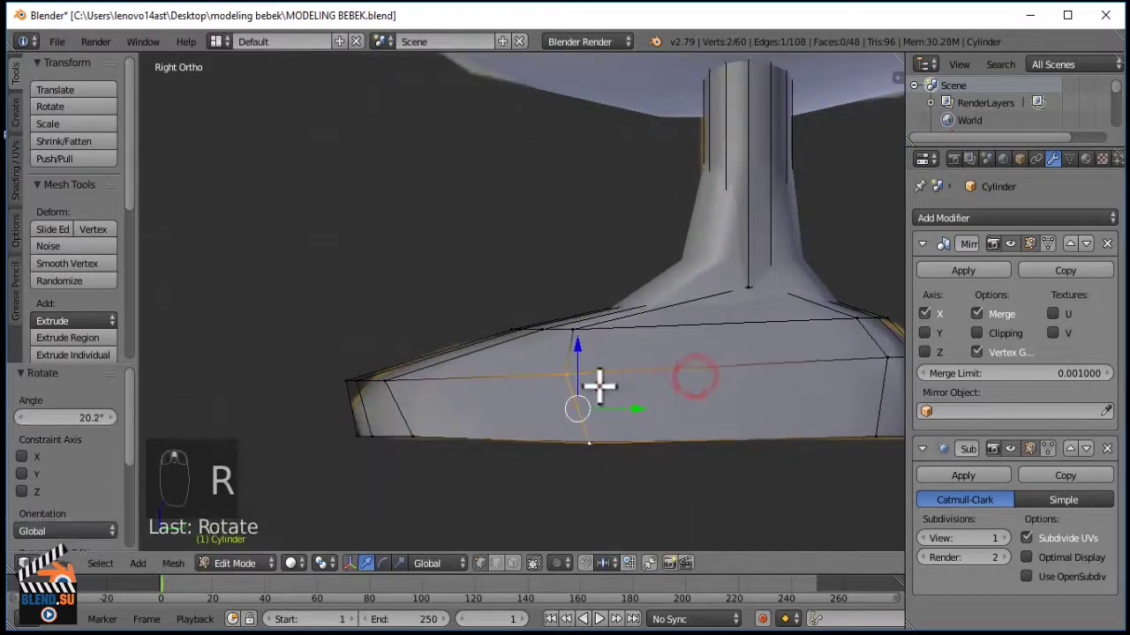
key(ctrl+z)
Slide the lower side edge 0.054 along Y and the upper-ring vertex above it 0.136 along Y.
drag(601, 388, 626, 386)
right_click(576, 331)
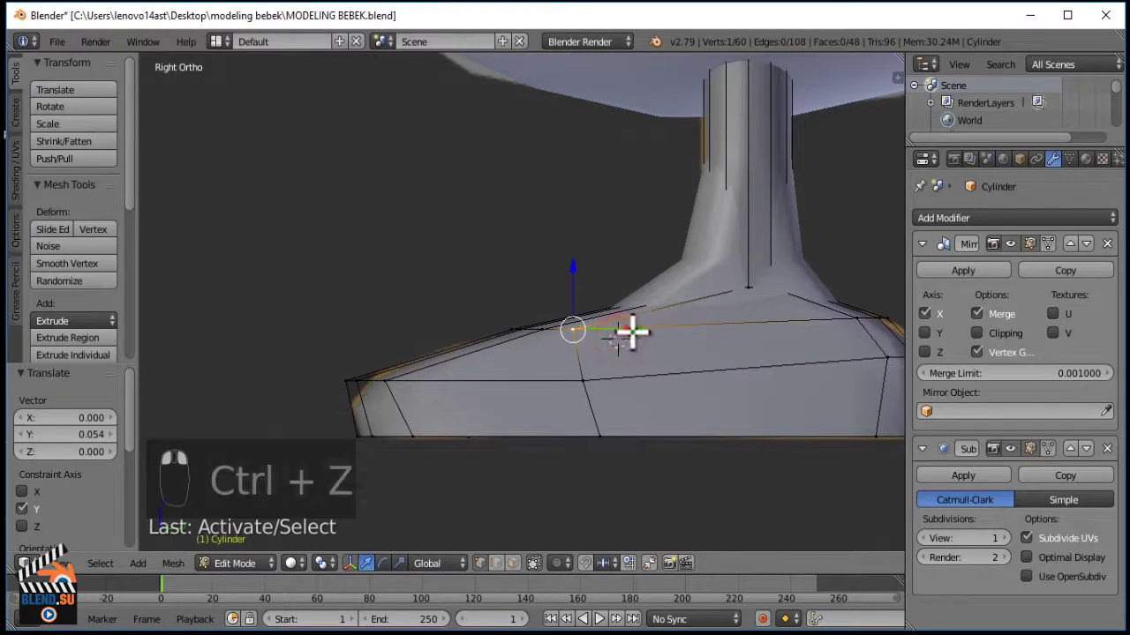
drag(633, 332, 701, 335)
Move the upper, middle and sole vertices near the heel's side forward, by about 0.10, 0.11 and 0.07 along negative Y.
shift+middle_drag(833, 317, 821, 318)
right_click(842, 329)
key(g)
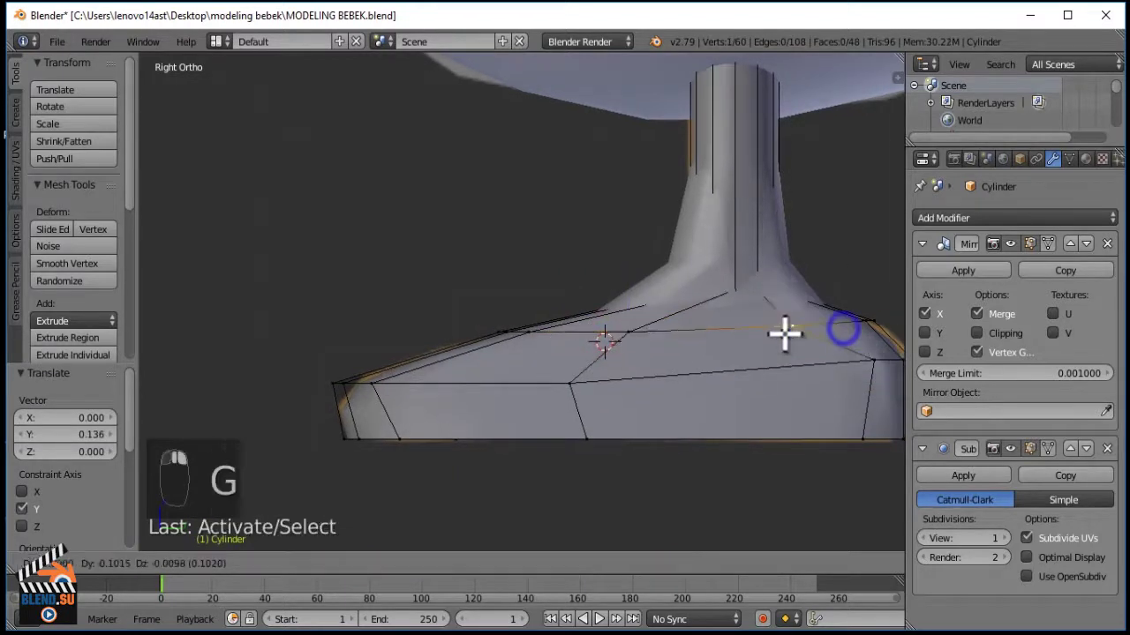
click(780, 333)
right_click(879, 358)
key(g)
click(815, 368)
shift+middle_drag(851, 421, 762, 392)
right_click(769, 401)
key(g)
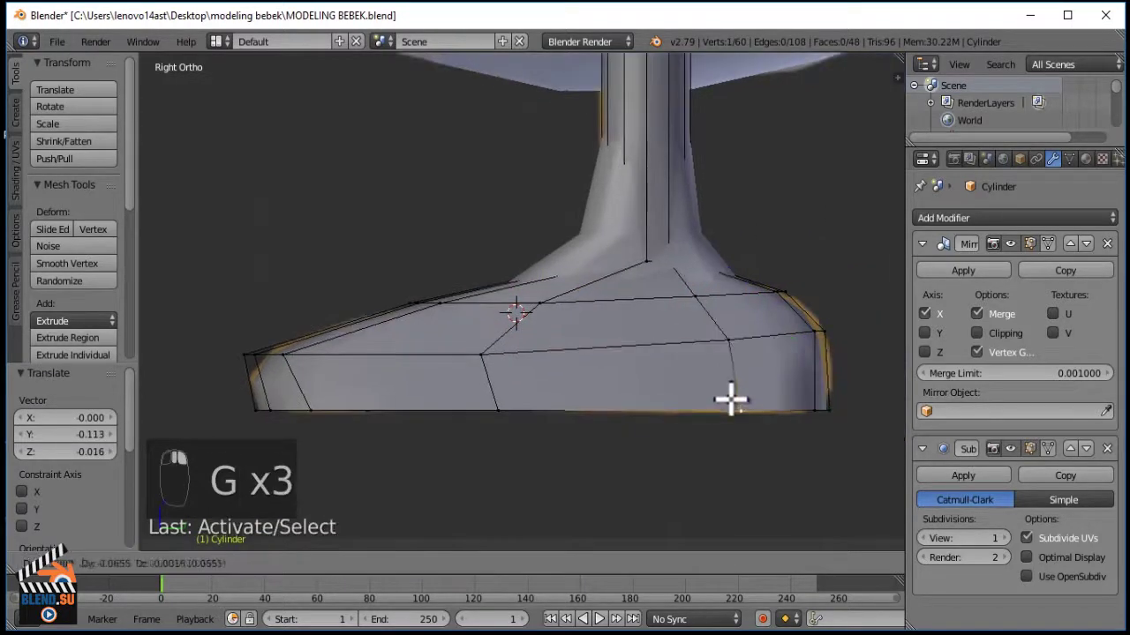
click(731, 399)
Move the middle-ring vertex near the side of the toe about 0.11 along Y and bring the sole vertex back below it.
shift+middle_drag(512, 361, 582, 360)
right_click(398, 355)
key(g)
click(464, 362)
right_click(383, 404)
key(g)
click(430, 408)
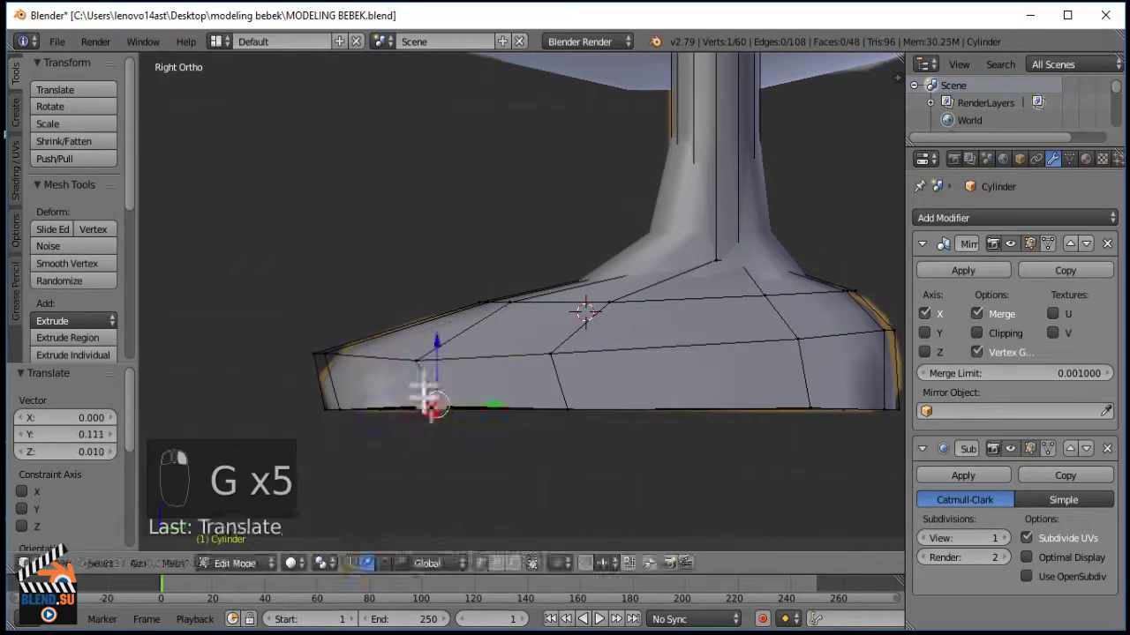
Nudge the front side vertex near the toe and shift the upper-ring instep vertex 0.007 along Y.
right_click(424, 386)
key(g)
click(433, 392)
right_click(491, 310)
key(g)
click(503, 312)
Select and adjust vertices at the front of the foot, finishing with a move of X -0.030, Y 0.015 and Z 0.006.
middle_drag(504, 315, 648, 388)
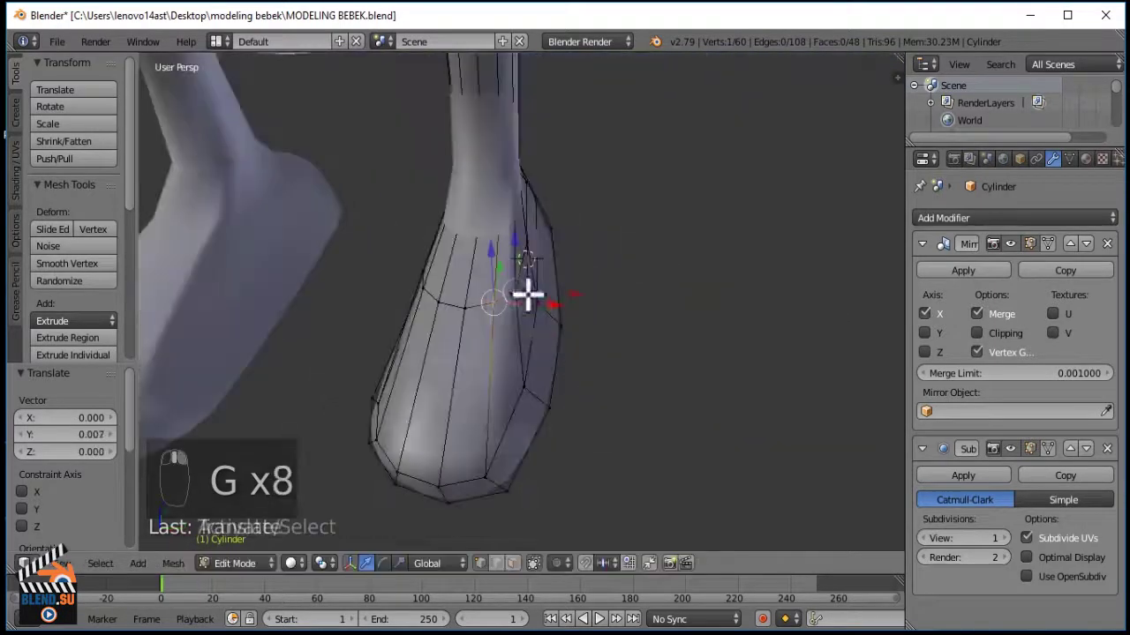
middle_drag(528, 294, 606, 371)
right_click(535, 451)
shift+right_click(471, 485)
middle_drag(469, 489, 562, 418)
drag(547, 412, 398, 317)
middle_drag(565, 297, 535, 316)
key(g)
click(505, 303)
Select the two vertices of the toe's inner corner edge and shift them slightly along X.
right_click(584, 472)
shift+right_click(536, 507)
middle_drag(540, 498, 554, 438)
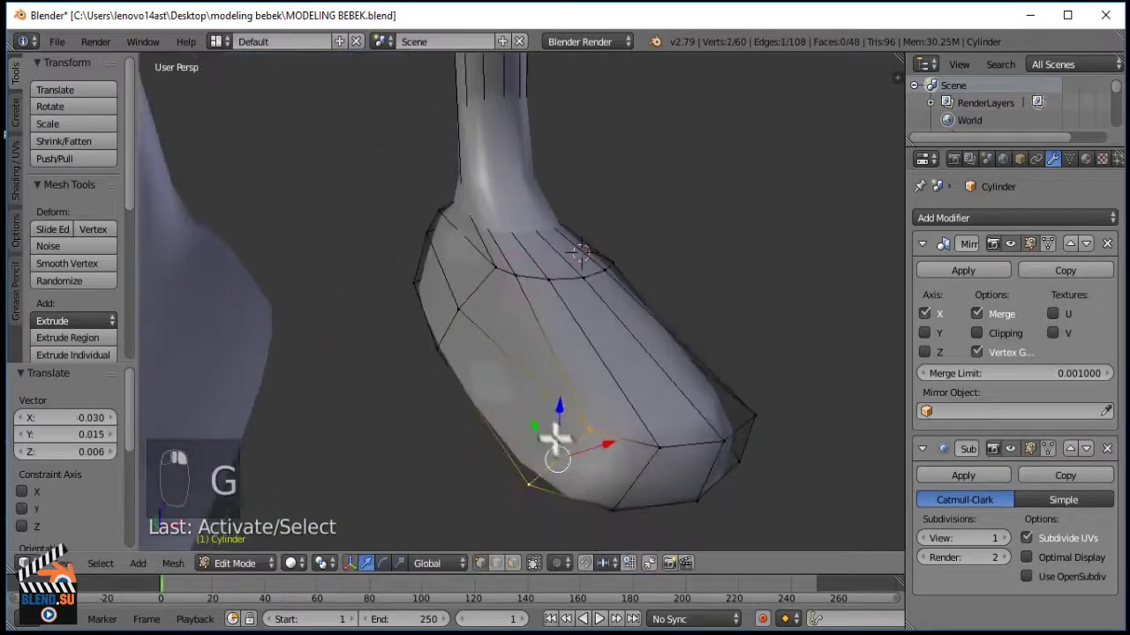
drag(607, 444, 602, 445)
middle_drag(602, 445, 542, 397)
Refine the inner toe corner, moving its vertical edge 0.047 along Y.
right_click(540, 383)
middle_drag(621, 398, 588, 394)
drag(588, 393, 583, 382)
drag(589, 393, 583, 394)
middle_drag(582, 395, 577, 377)
right_click(556, 379)
shift+right_click(532, 408)
key(g)
key(y)
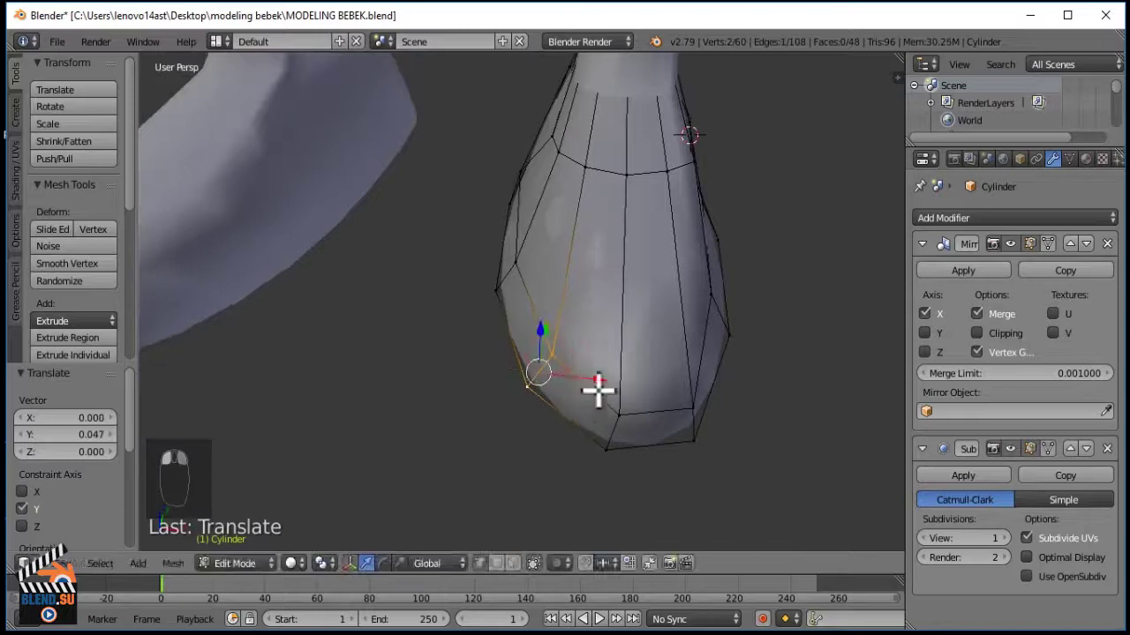
Adjust the vertical edge on the outer part of the toe tip, shifting it -0.004 along X.
middle_drag(704, 370, 669, 370)
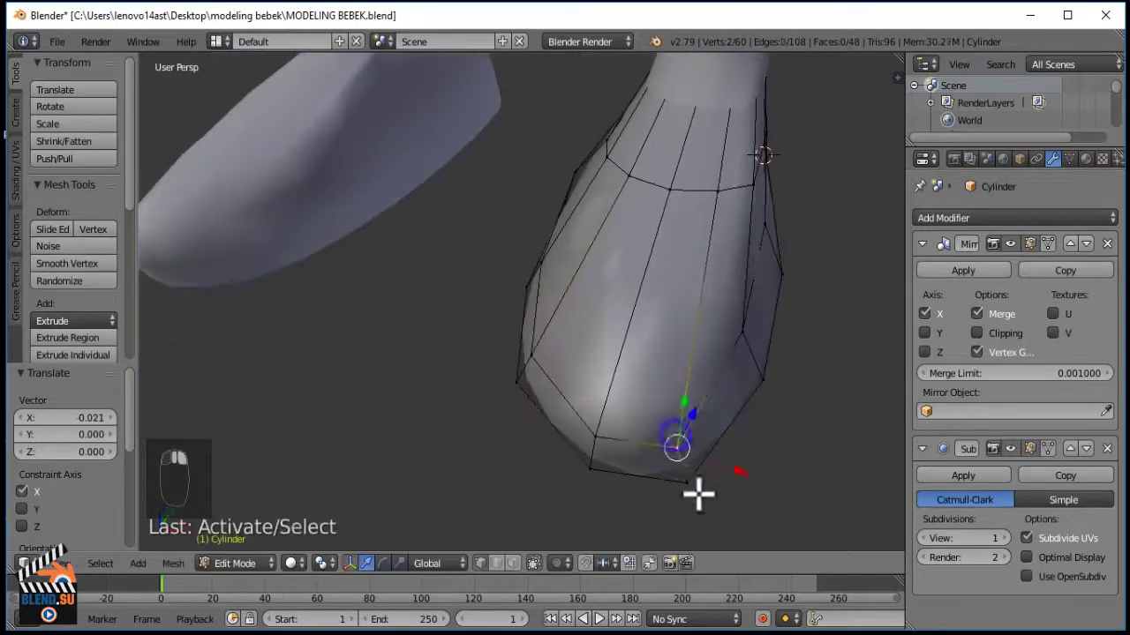
middle_drag(706, 434, 716, 406)
drag(716, 402, 722, 396)
drag(747, 454, 743, 453)
In front view, rotate the selected toe edge and move it by X -0.003 and Z -0.010.
key(KP_1)
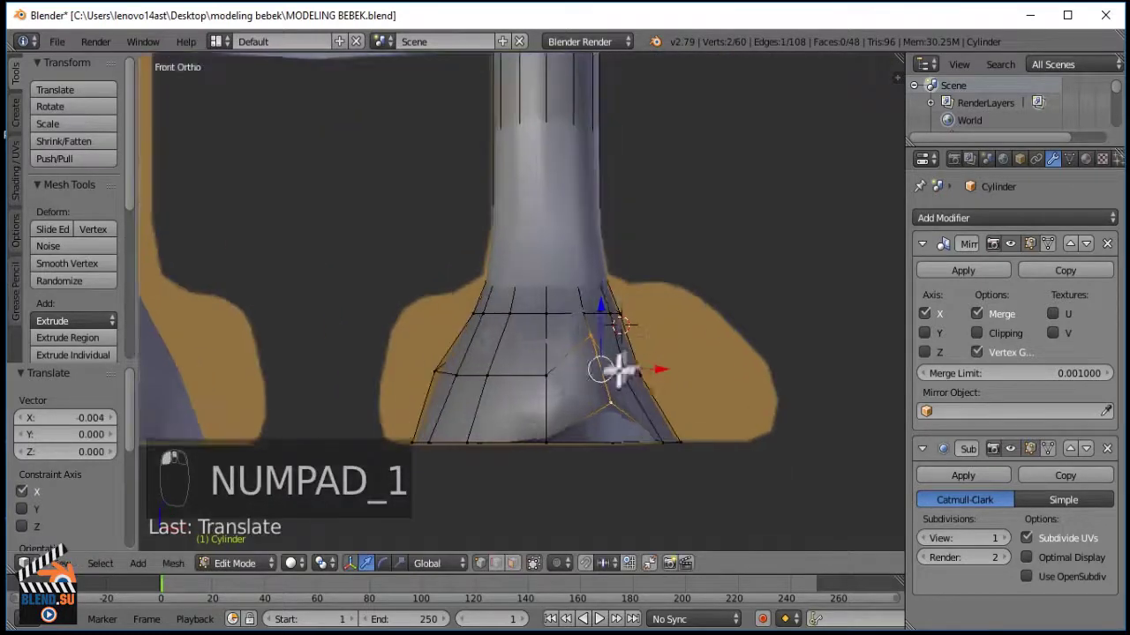
key(g)
scroll(631, 399, up, 1)
key(r)
click(664, 353)
key(g)
click(676, 312)
Move the foot's outer middle-ring vertices and the outer sole vertex outward toward the front drawing.
right_click(646, 369)
key(g)
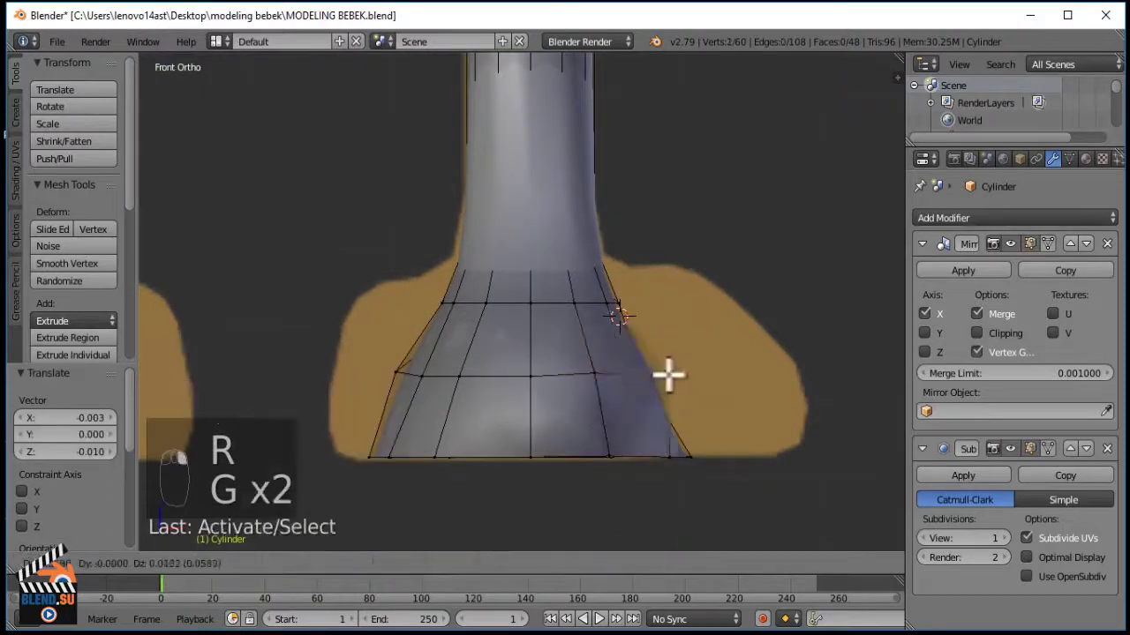
click(659, 377)
right_click(668, 453)
key(g)
Select the middle vertex on the foot's outer side and move it 0.036 along X.
middle_drag(711, 443, 700, 449)
scroll(706, 446, down, 2)
right_click(769, 363)
drag(805, 375, 826, 379)
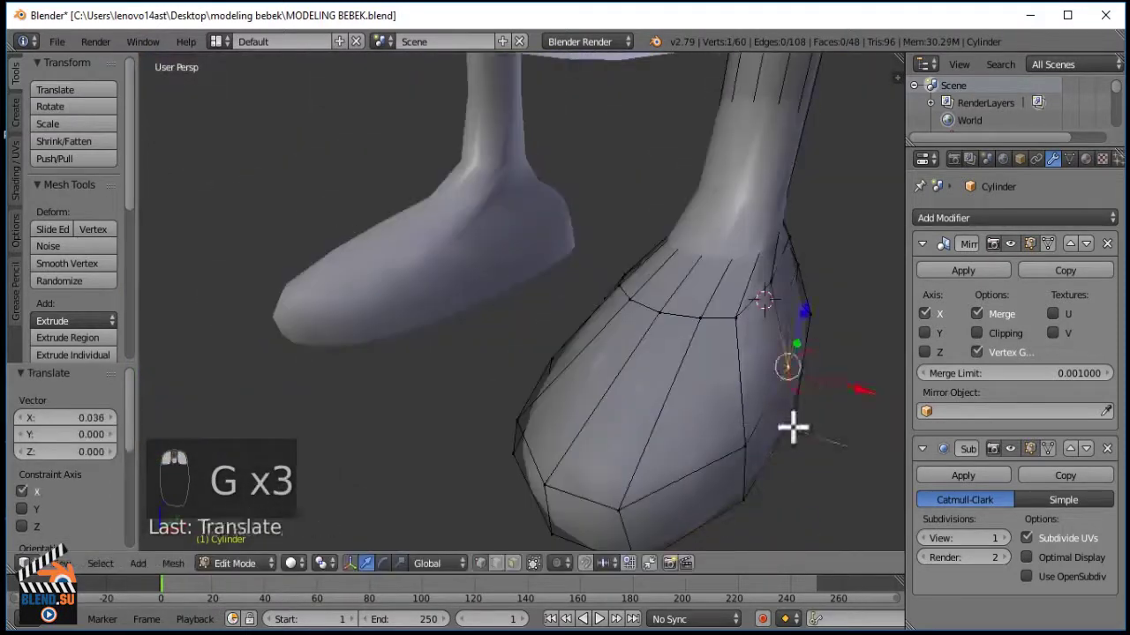
In front view, reposition an outer foot vertex against the reference drawing and clear the selection.
key(KP_1)
right_click(783, 410)
key(g)
click(719, 328)
key(a)
Nudge individual vertices around the foot's lower edge to even out its outline.
middle_drag(719, 328, 678, 378)
right_click(654, 433)
drag(710, 443, 685, 441)
middle_drag(644, 423, 694, 406)
drag(591, 431, 557, 422)
right_click(691, 443)
drag(636, 430, 617, 426)
Select the upper vertical edge on the foot's inner side near the heel and move it -0.091 along Y.
middle_drag(462, 379, 342, 381)
right_click(353, 355)
shift+right_click(311, 420)
key(g)
key(y)
click(505, 357)
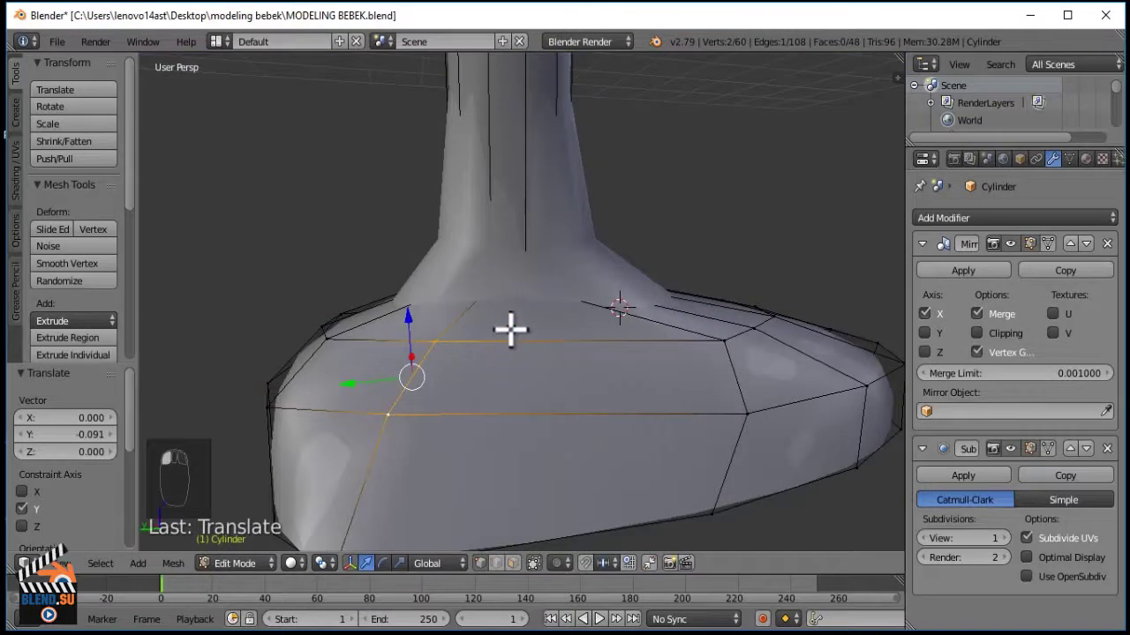
Trackball-rotate the inner heel-side edge by 13.8° and 24.6° and slide the adjoining part -0.058 along Y.
key(r)
click(553, 350)
middle_drag(553, 350, 360, 391)
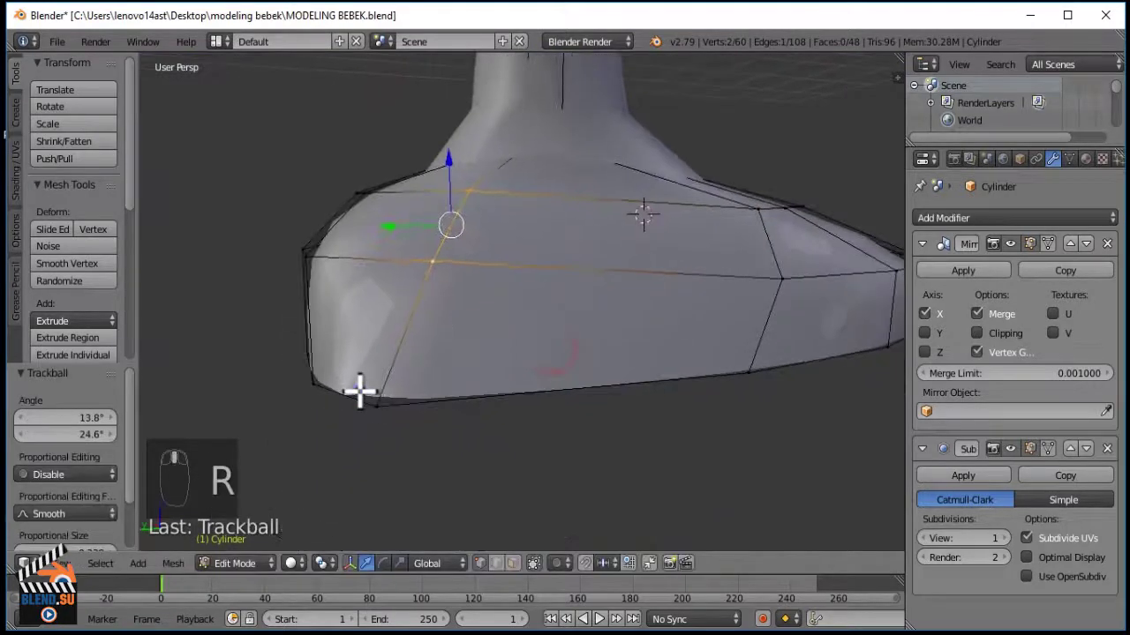
drag(306, 425, 359, 408)
Select the column of three vertices on the foot's inner heel side and move it -0.010 along Y.
scroll(476, 346, down, 5)
middle_drag(529, 399, 617, 397)
scroll(441, 353, up, 5)
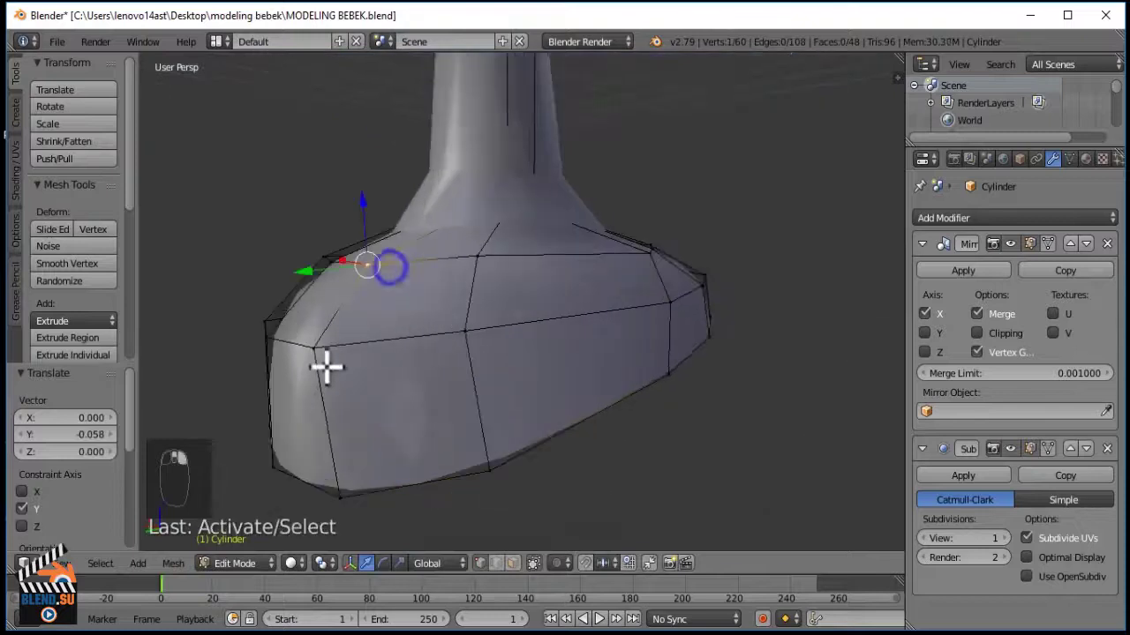
middle_drag(327, 403, 421, 212)
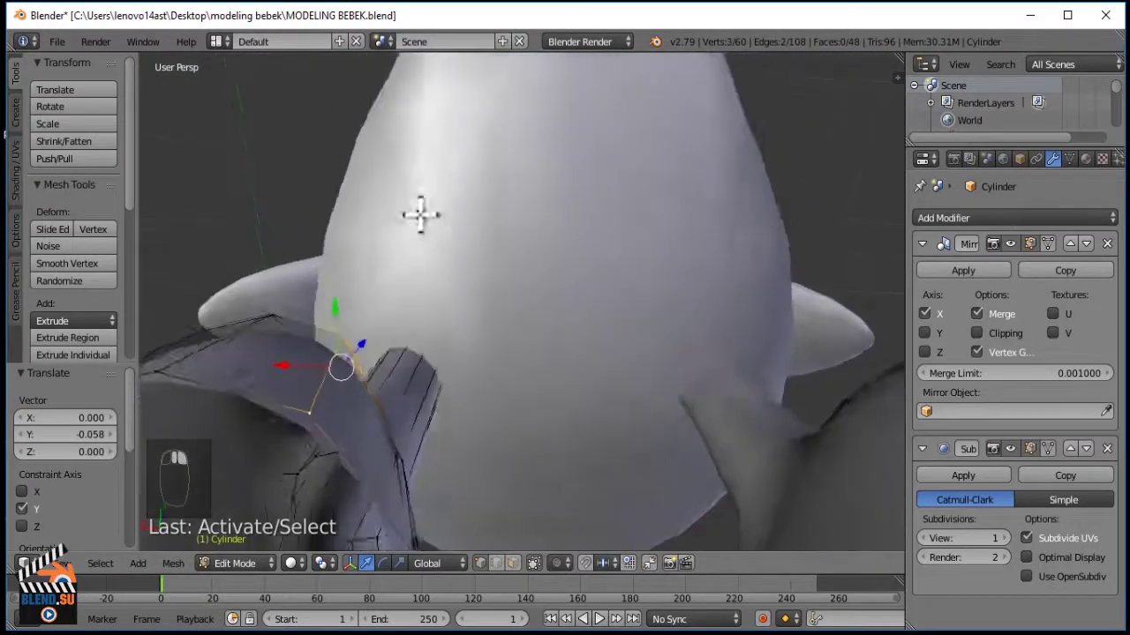
shift+click(351, 311)
drag(343, 314, 341, 323)
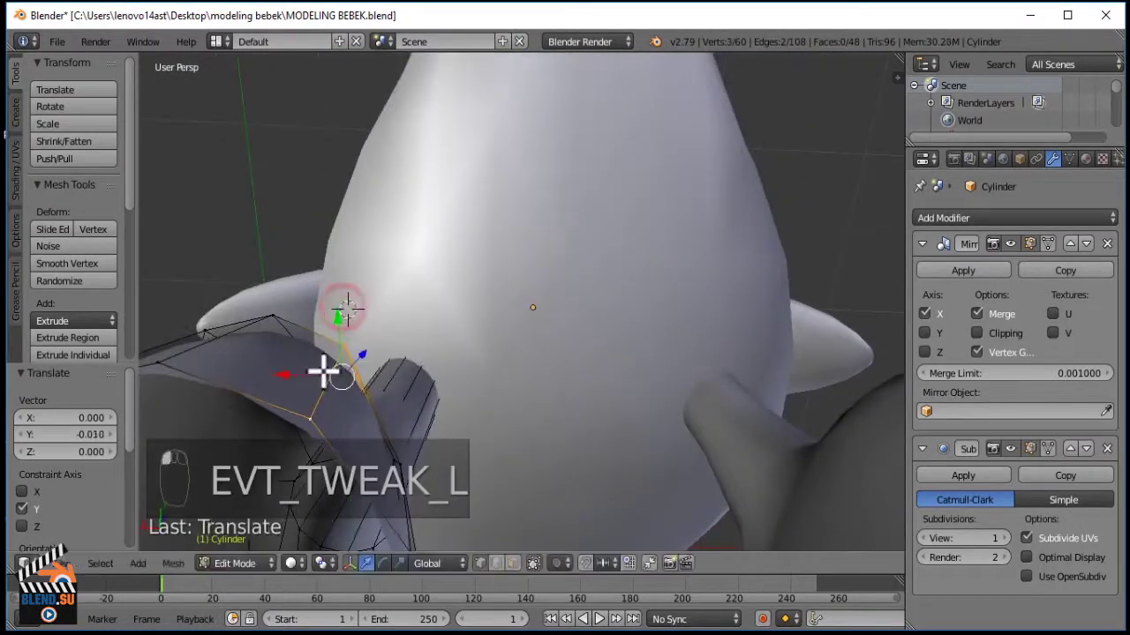
Nudge the three selected vertices on the foot's inner heel side by -0.003 along X and -0.002 along Y.
key(g)
click(343, 370)
scroll(371, 353, down, 5)
middle_drag(397, 335, 483, 495)
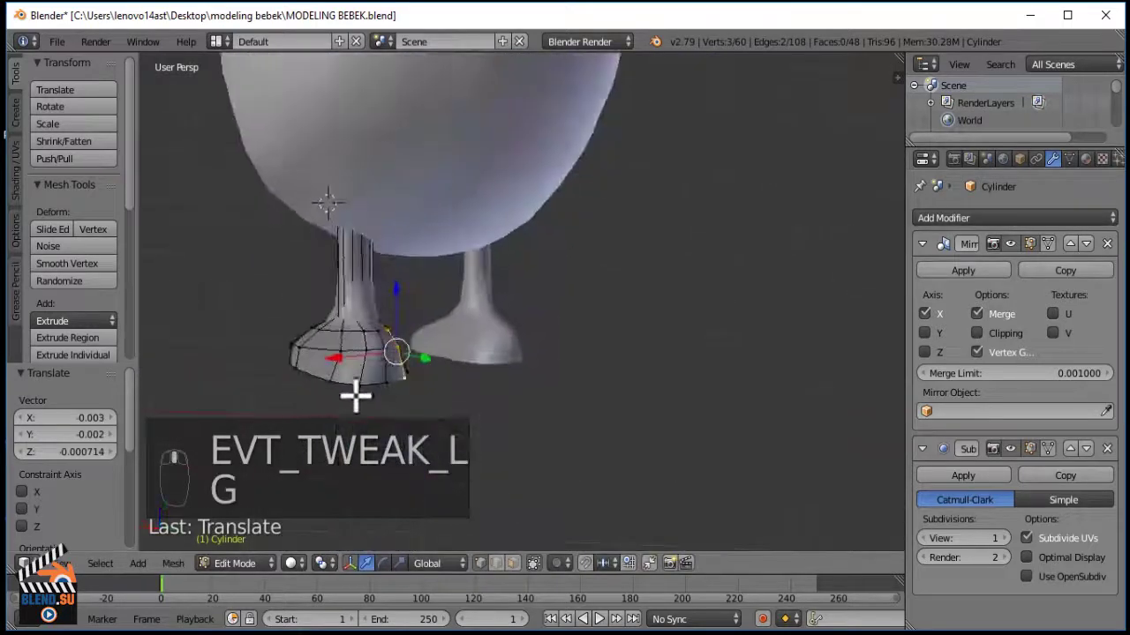
Shift the column of three vertices at the foot's rounded end slightly along Y and 0.008 along X.
scroll(328, 356, up, 4)
middle_drag(349, 399, 330, 368)
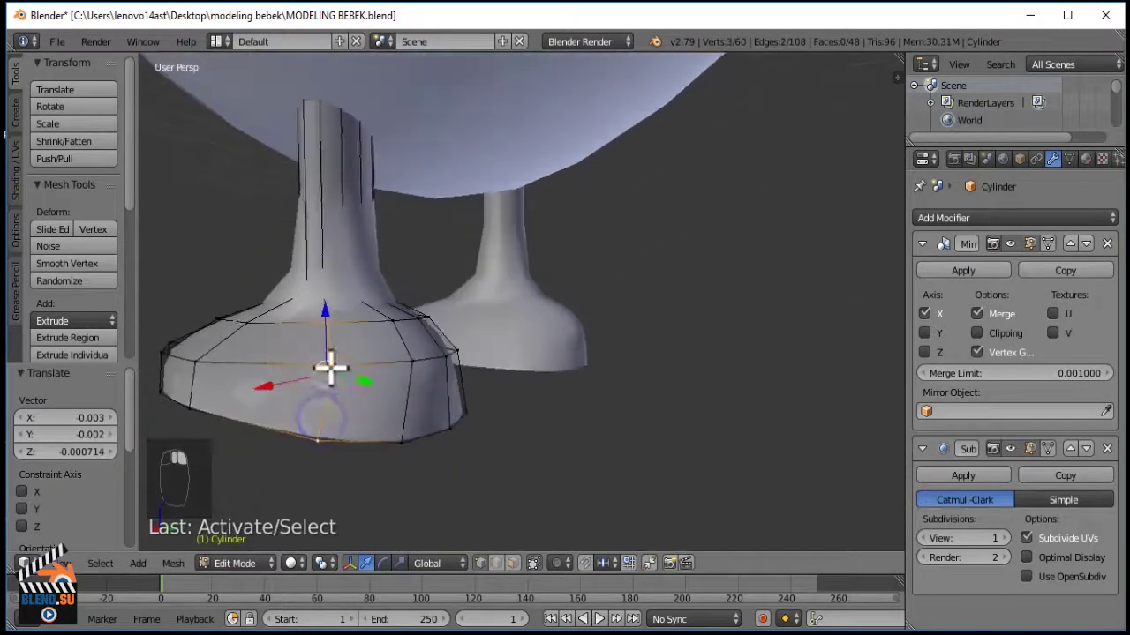
drag(365, 381, 355, 381)
drag(285, 380, 281, 382)
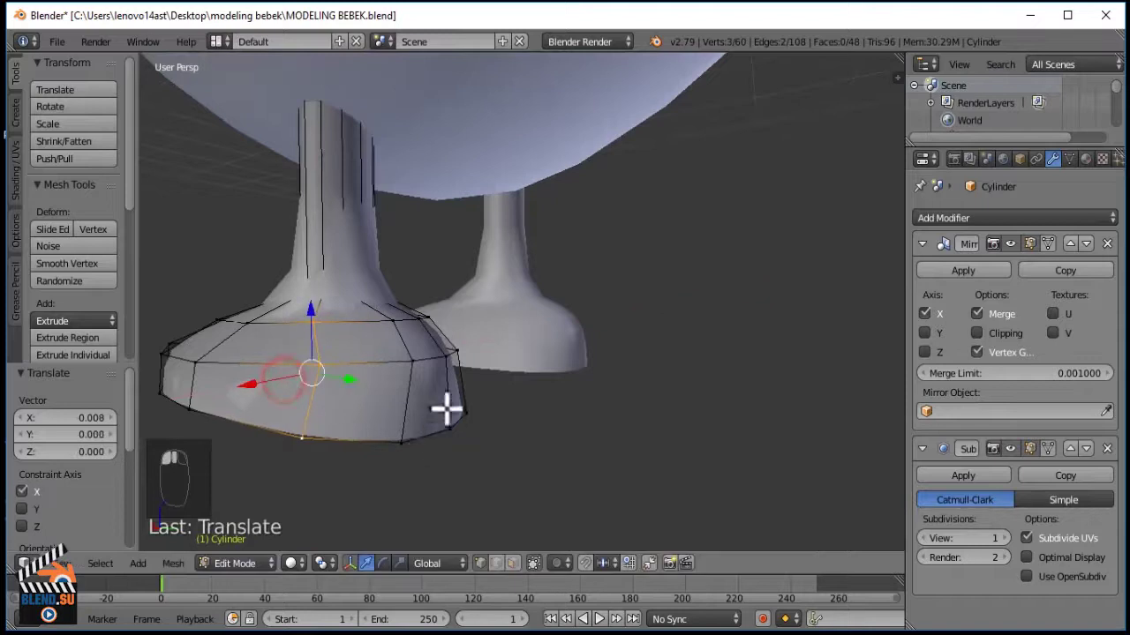
key(a)
Extrude the foot's open bottom edge loop inward, scaling it to about 0.2, and fill the remaining hole with a face.
middle_drag(448, 407, 680, 256)
key(e)
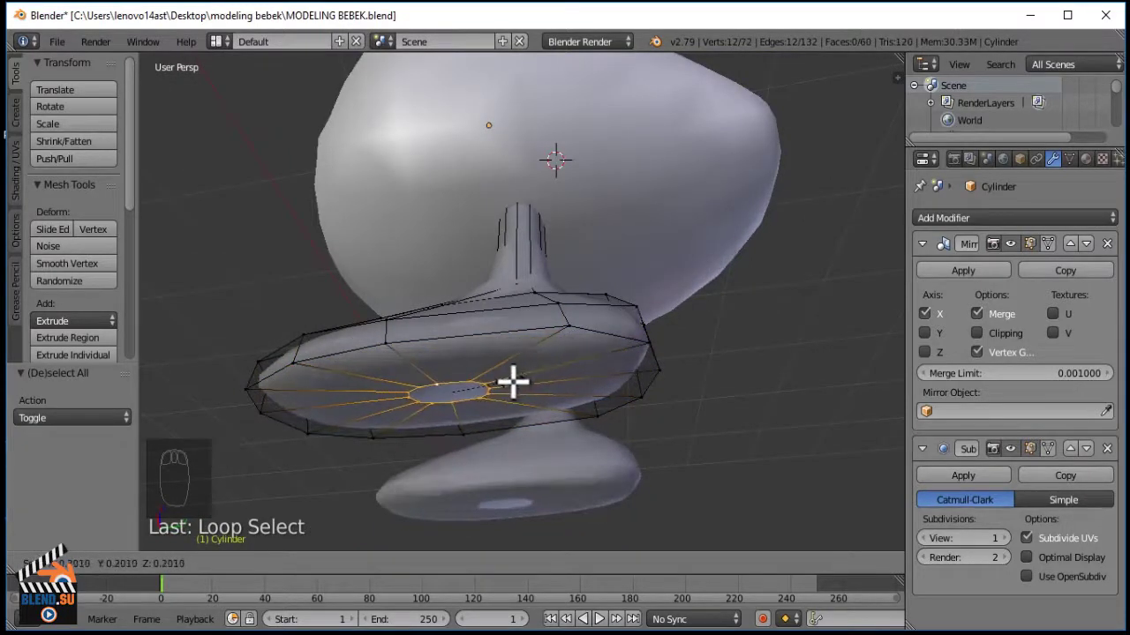
key(e)
key(s)
click(474, 391)
middle_drag(474, 391, 551, 311)
key(f)
key(a)
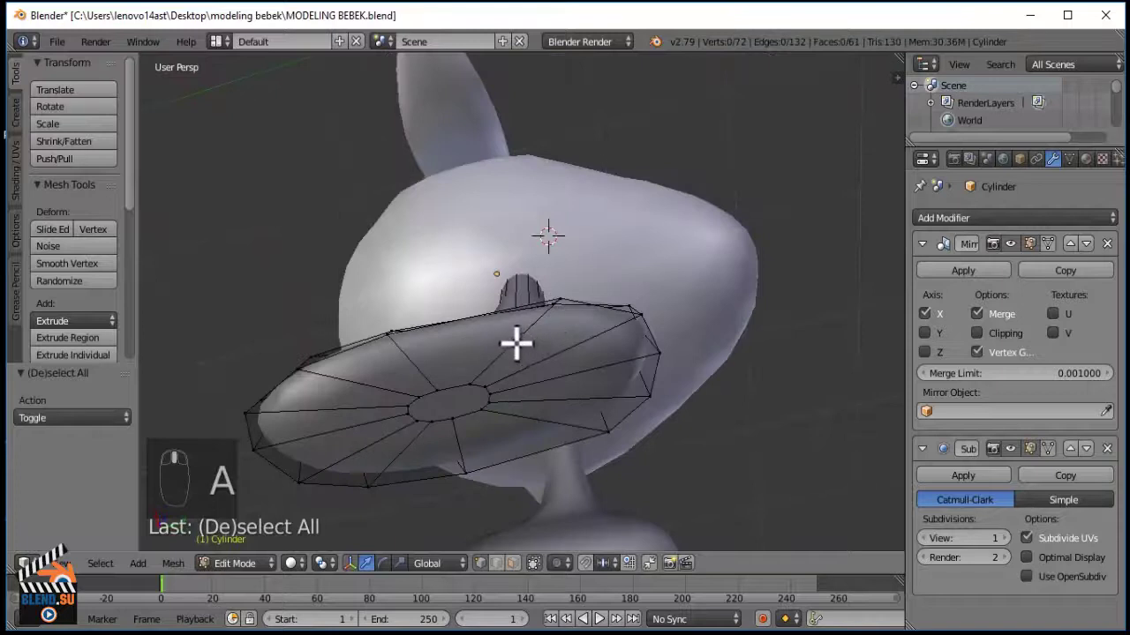
Add a loop cut around the sole and slide it outward close to the sole's outer edge.
key(ctrl+r)
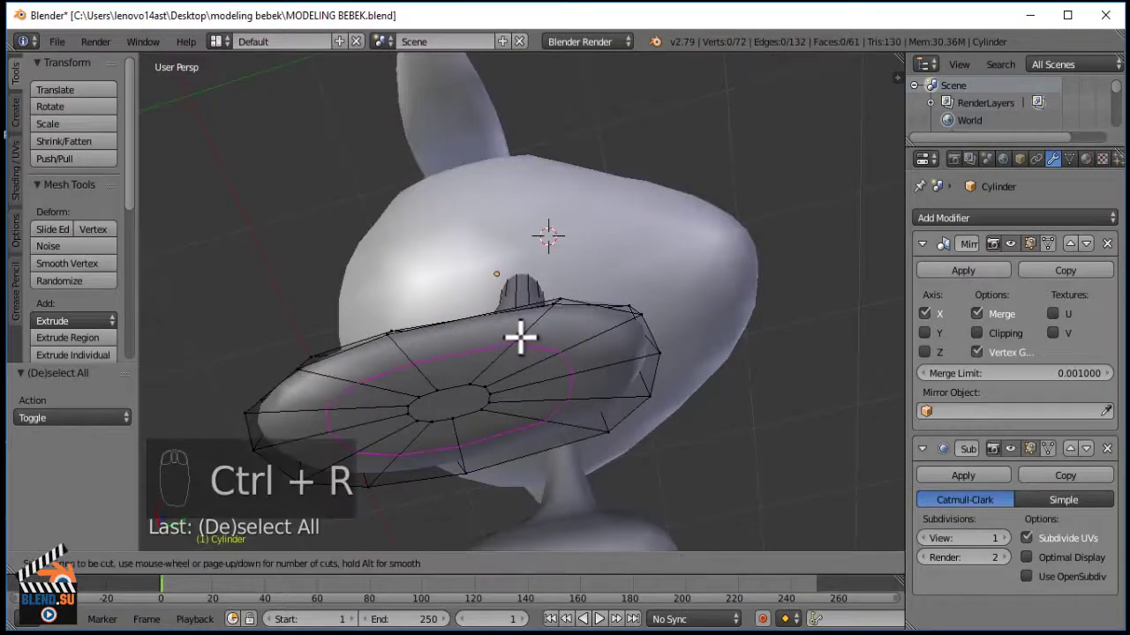
click(520, 336)
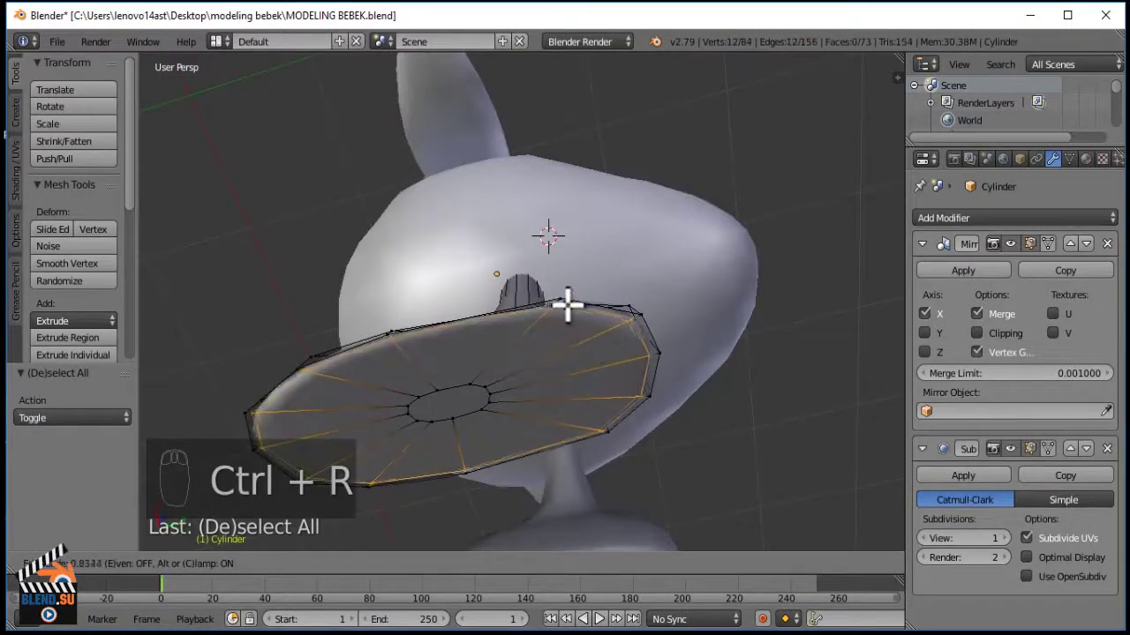
click(559, 309)
middle_drag(595, 278, 572, 337)
Rotate the whole leg and foot mesh about the global Z axis to turn the toes outward, and move it 0.049 along X.
key(KP_1)
scroll(529, 329, up, 2)
key(a)
key(a)
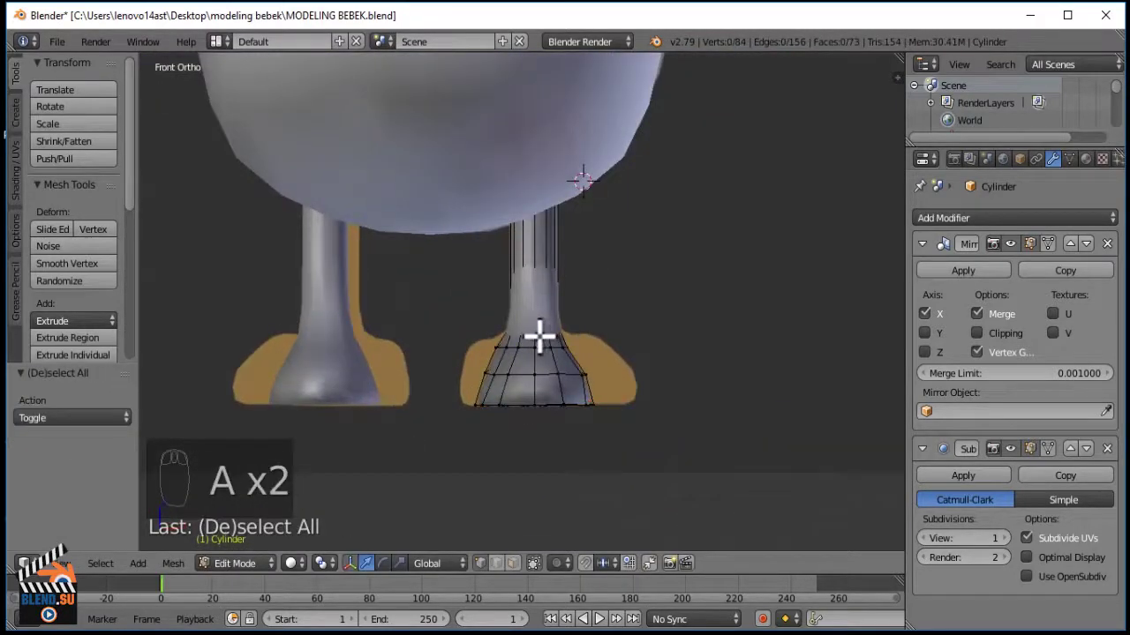
key(l)
key(a)
key(a)
key(a)
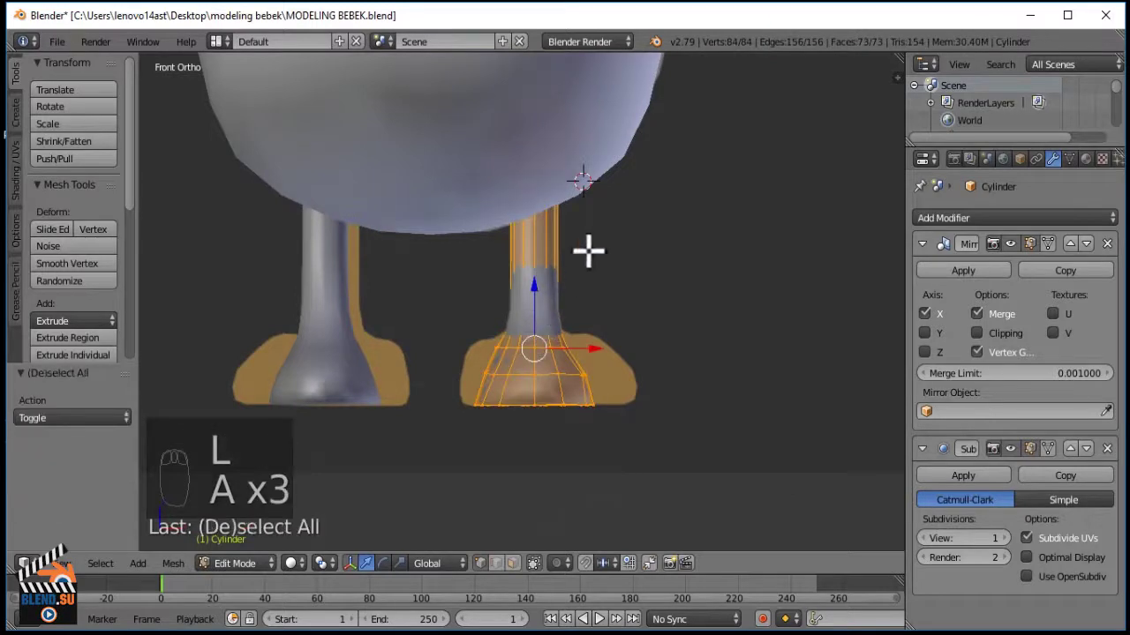
key(r)
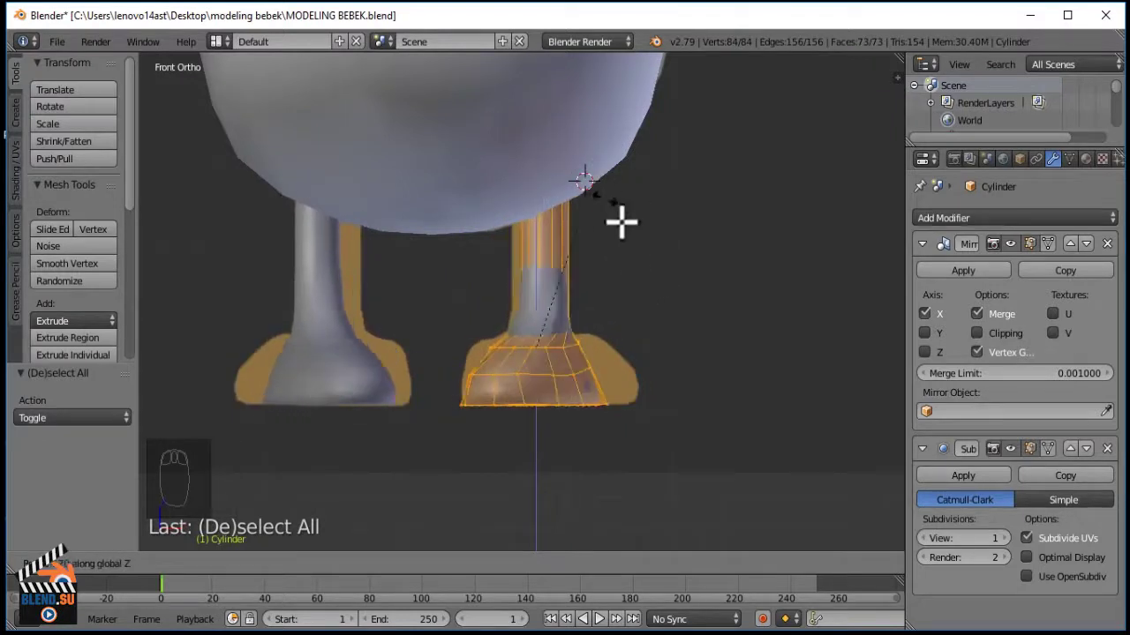
click(658, 272)
key(g)
key(x)
click(608, 353)
Move the upper and middle vertices on the foot's inner side outward to the front drawing, by -0.020 and -0.037 along X.
scroll(492, 353, up, 5)
right_click(495, 327)
key(g)
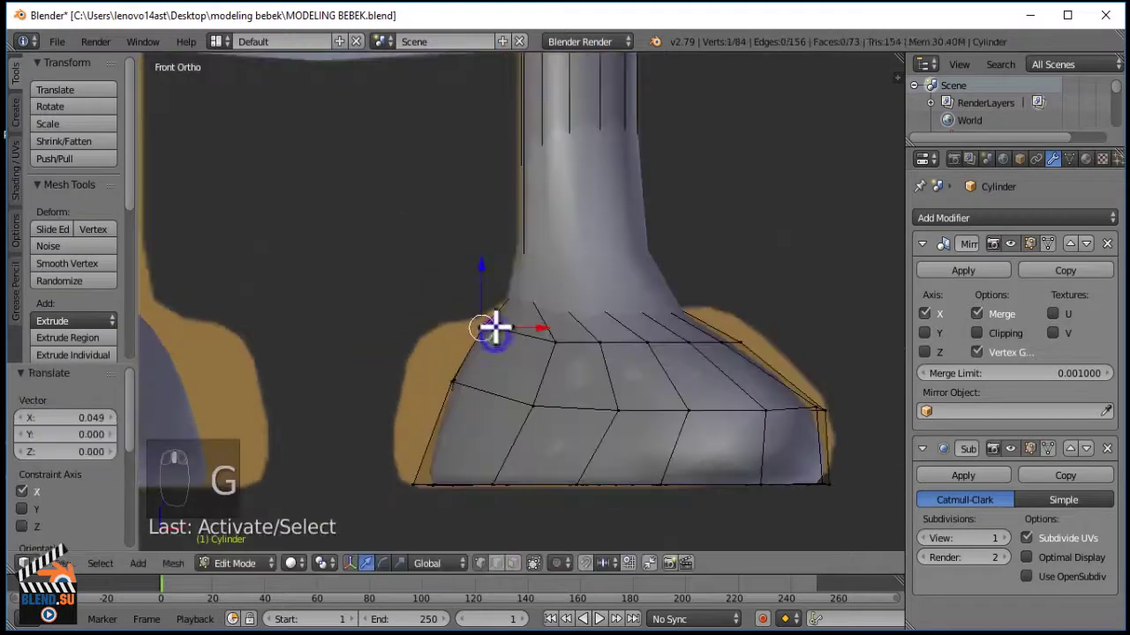
right_click(496, 325)
key(g)
click(480, 322)
key(z)
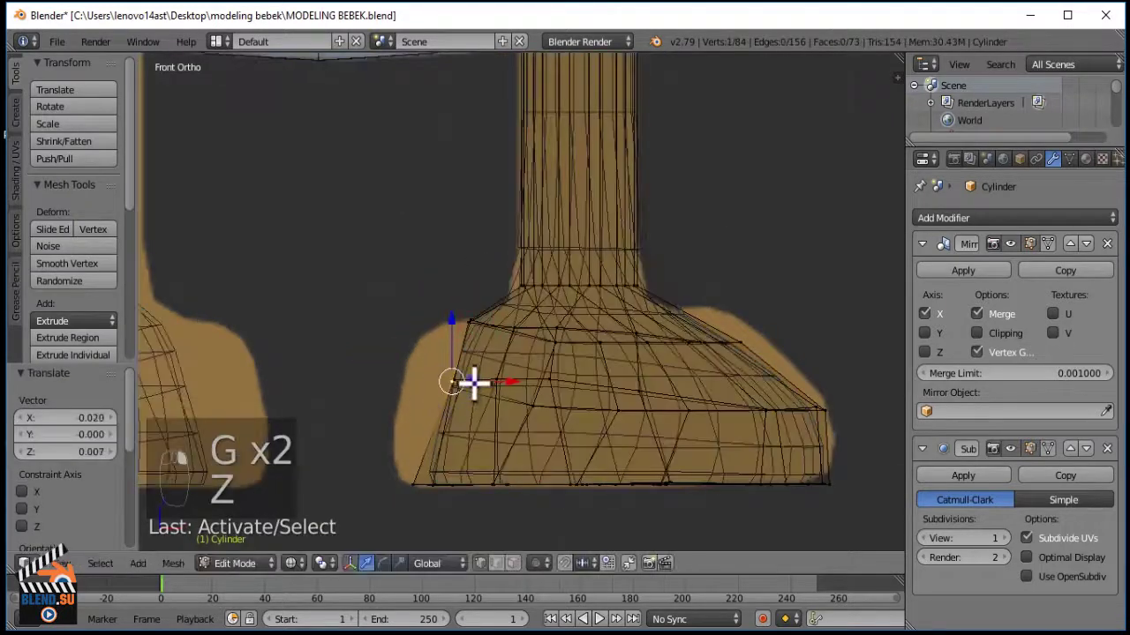
key(g)
click(443, 375)
key(z)
right_click(404, 486)
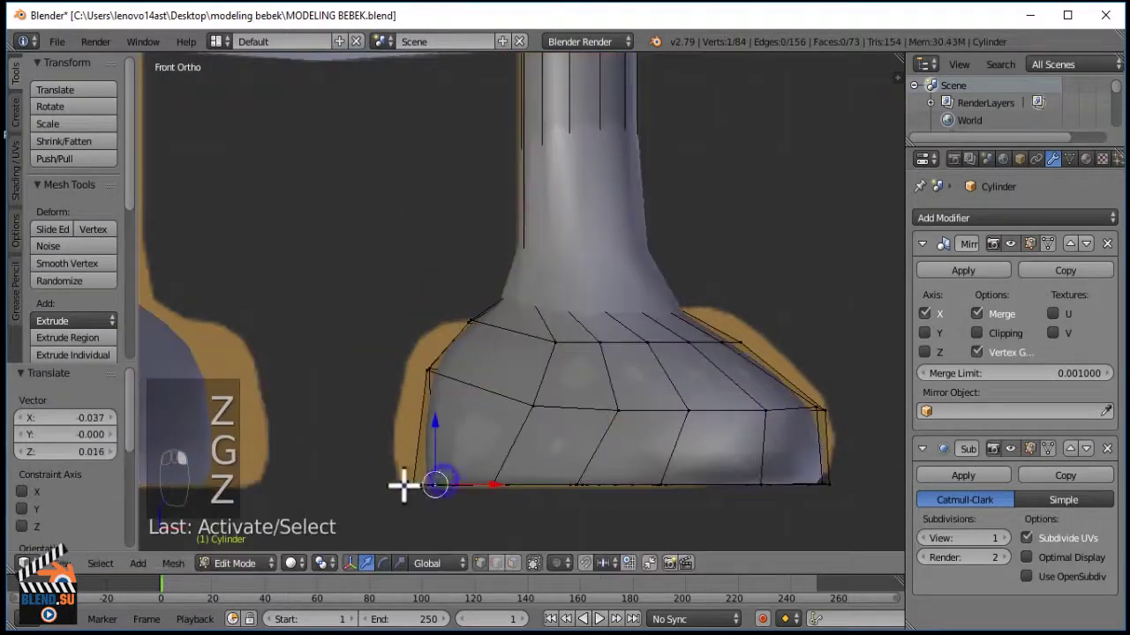
key(g)
right_click(471, 455)
key(a)
Shift the next two vertex pairs on the foot's inner front toward its inner side and slightly up, the second by -0.015 along X.
right_click(536, 403)
key(g)
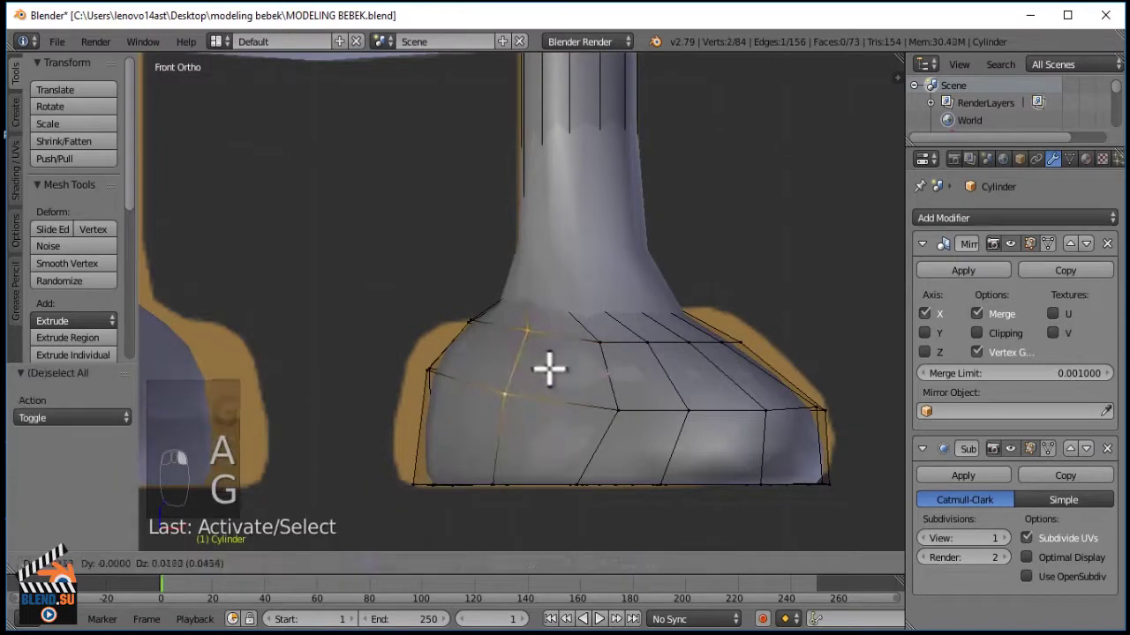
click(548, 368)
right_click(601, 345)
shift+right_click(616, 407)
key(g)
click(593, 381)
Select the vertices along the upper edge of the foot's outer side and raise them slightly toward the front drawing.
scroll(587, 378, down, 3)
middle_drag(685, 348, 712, 375)
right_click(697, 271)
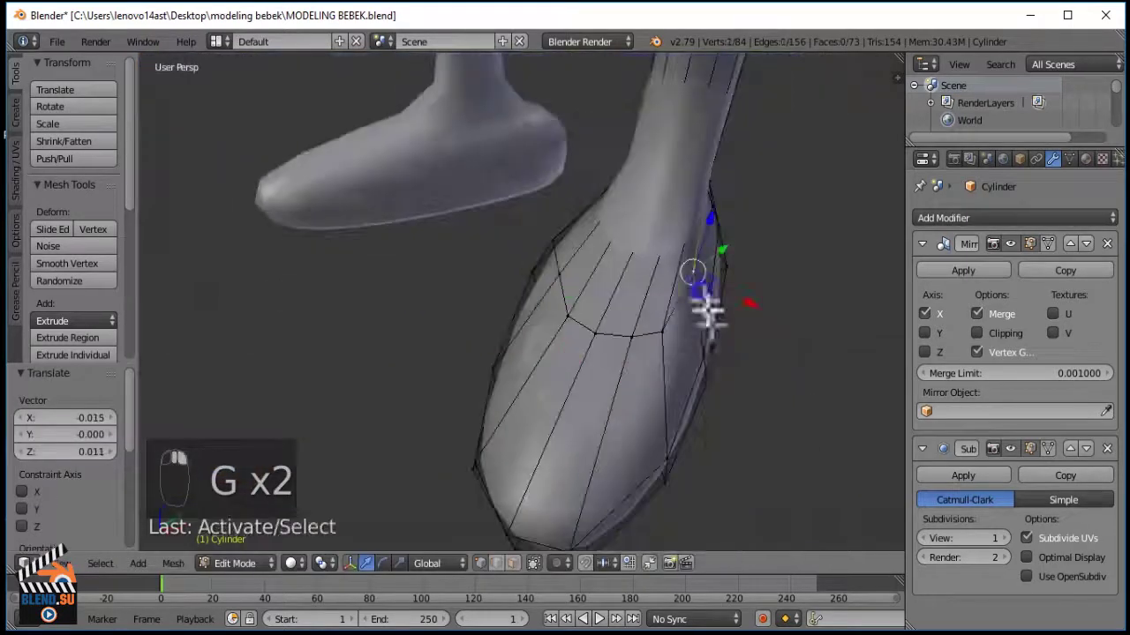
shift+right_click(704, 347)
shift+right_click(717, 383)
middle_drag(741, 338, 711, 314)
key(g)
key(KP_1)
key(g)
key(z)
key(z)
key(g)
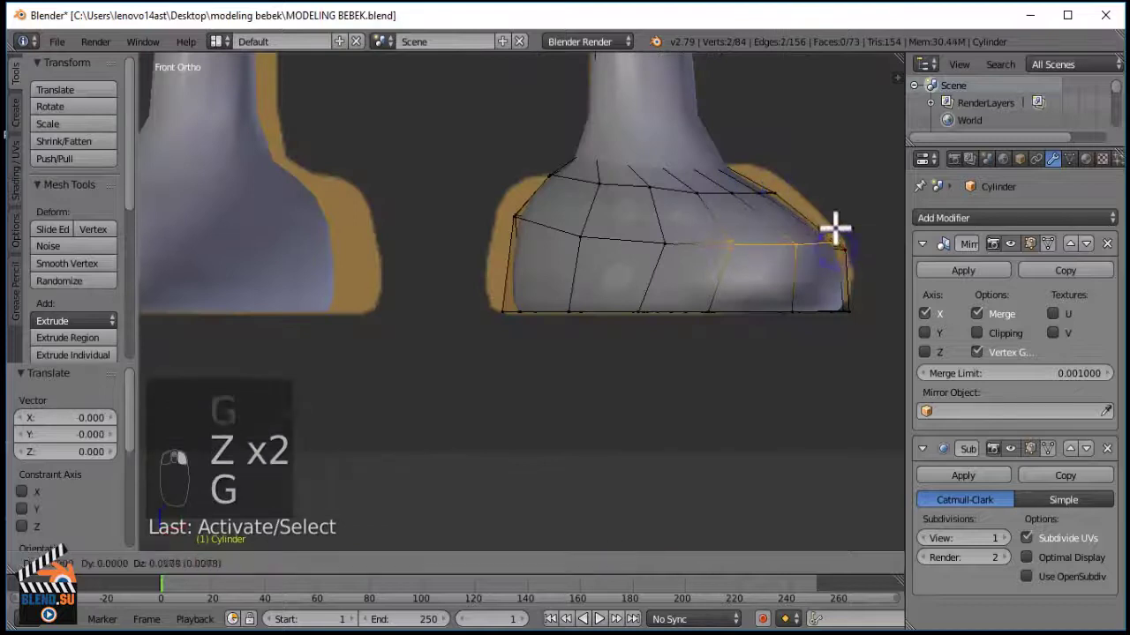
click(832, 227)
Examine the shape of both feet outside Edit Mode from the front, at an angle and from the side.
key(z)
scroll(683, 232, down, 5)
key(z)
key(a)
scroll(690, 216, down, 2)
key(Tab)
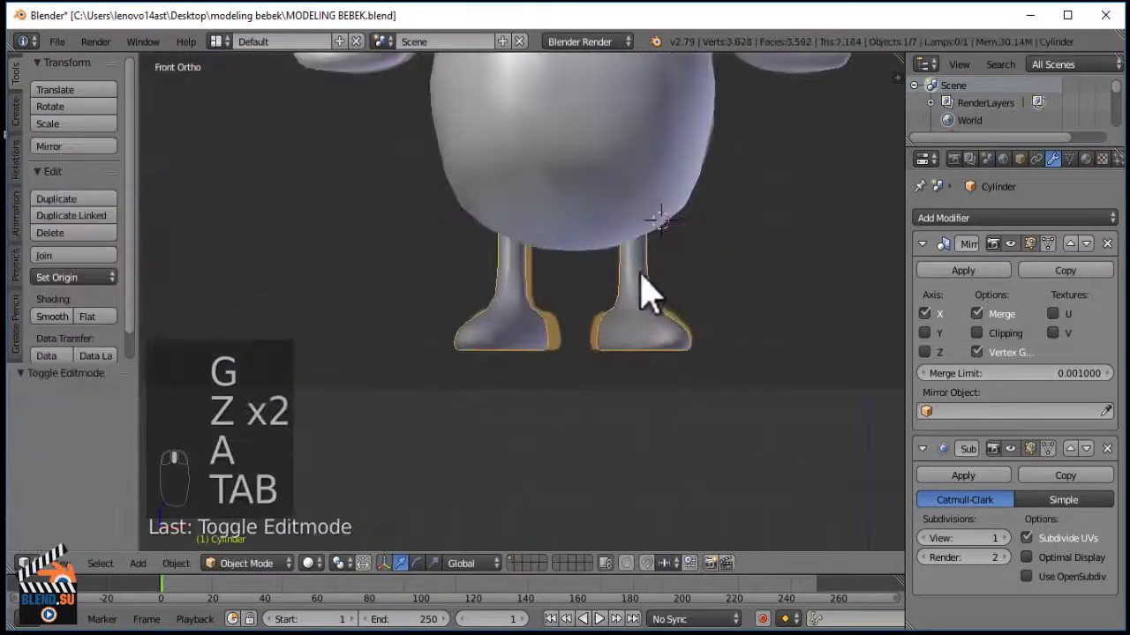
middle_drag(650, 291, 715, 394)
key(KP_1)
key(KP_3)
Add a single loop cut around the leg and slide it down to the ankle just above the foot.
key(Tab)
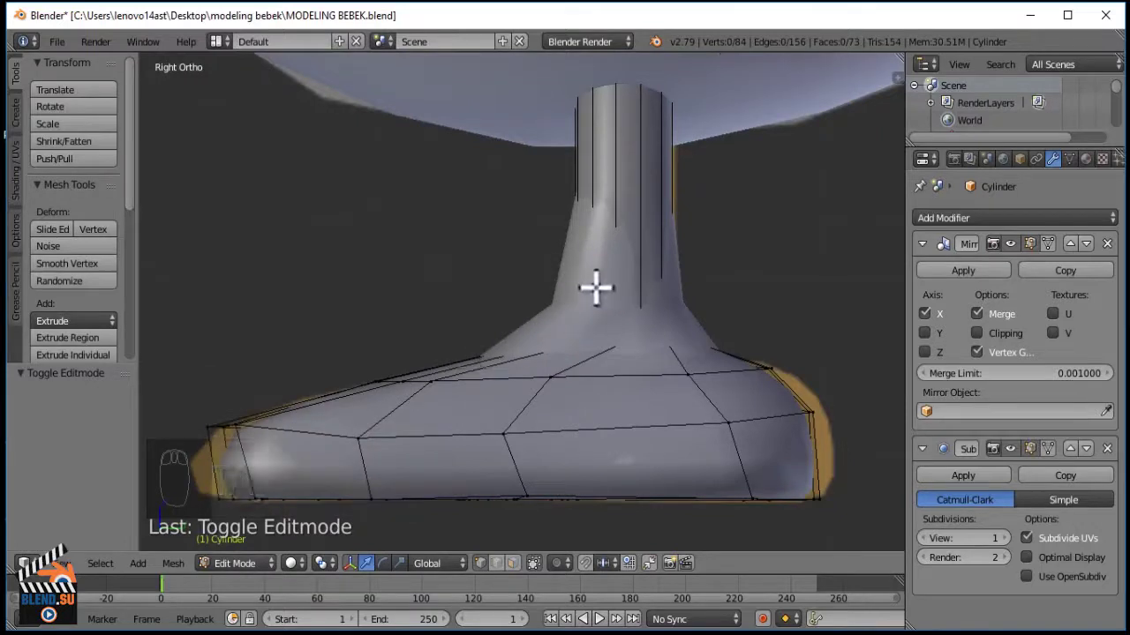
key(ctrl+r)
click(627, 123)
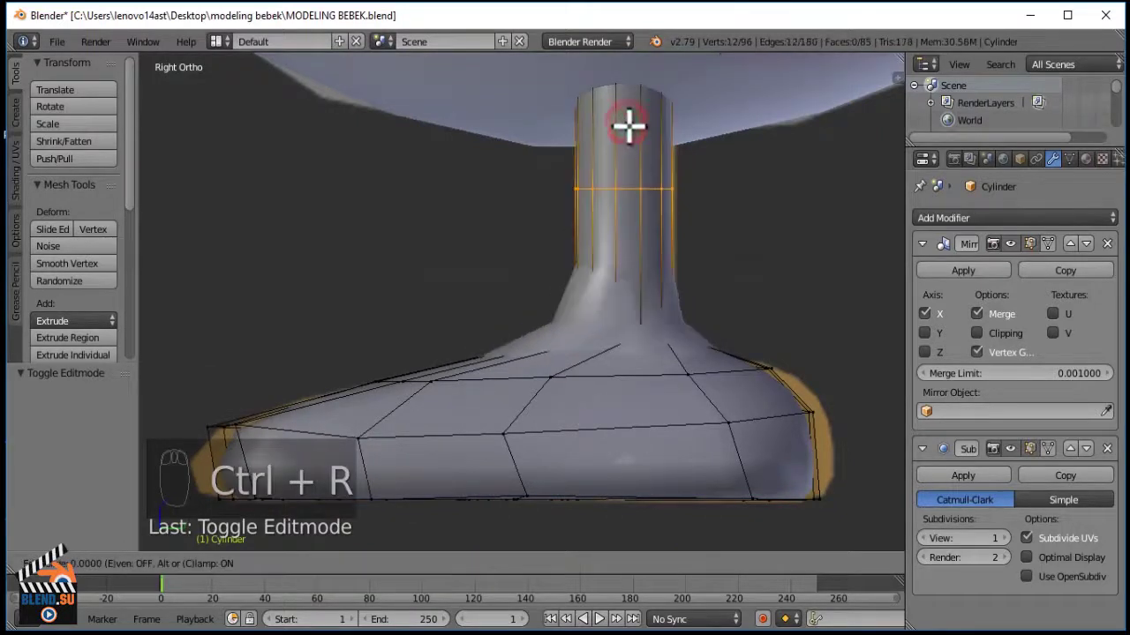
click(619, 257)
scroll(624, 256, down, 4)
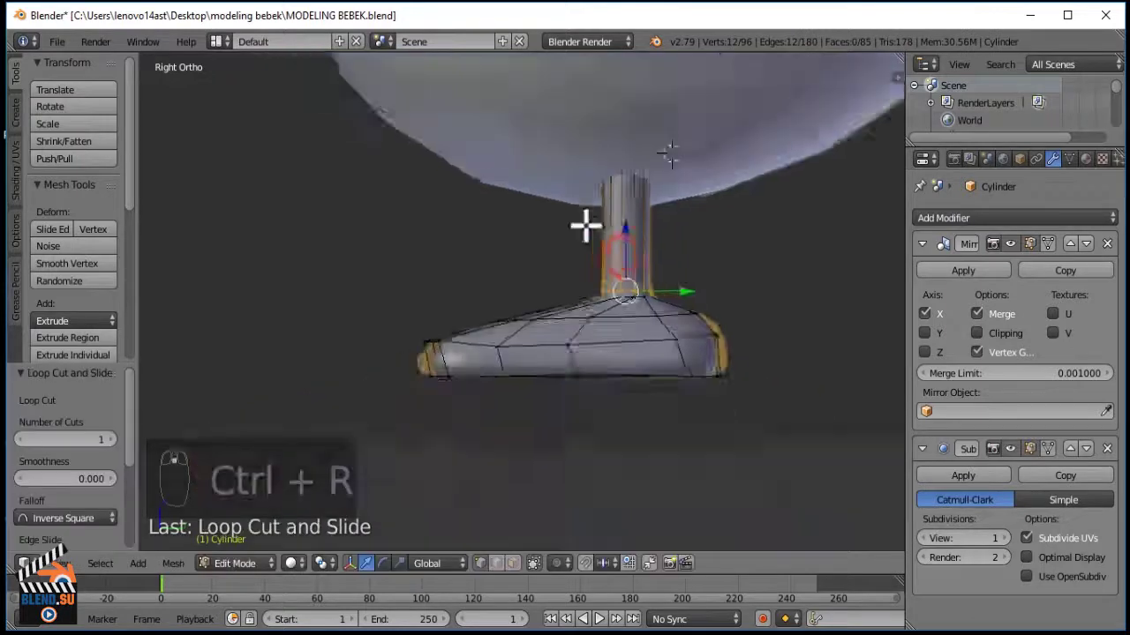
Move one vertex on the foot's upper outer ring by 0.005 along X, 0.010 along Y and -0.004 along Z.
middle_drag(585, 224, 648, 295)
scroll(647, 300, up, 5)
right_click(648, 303)
scroll(646, 303, up, 3)
key(g)
click(643, 305)
key(g)
key(KP_1)
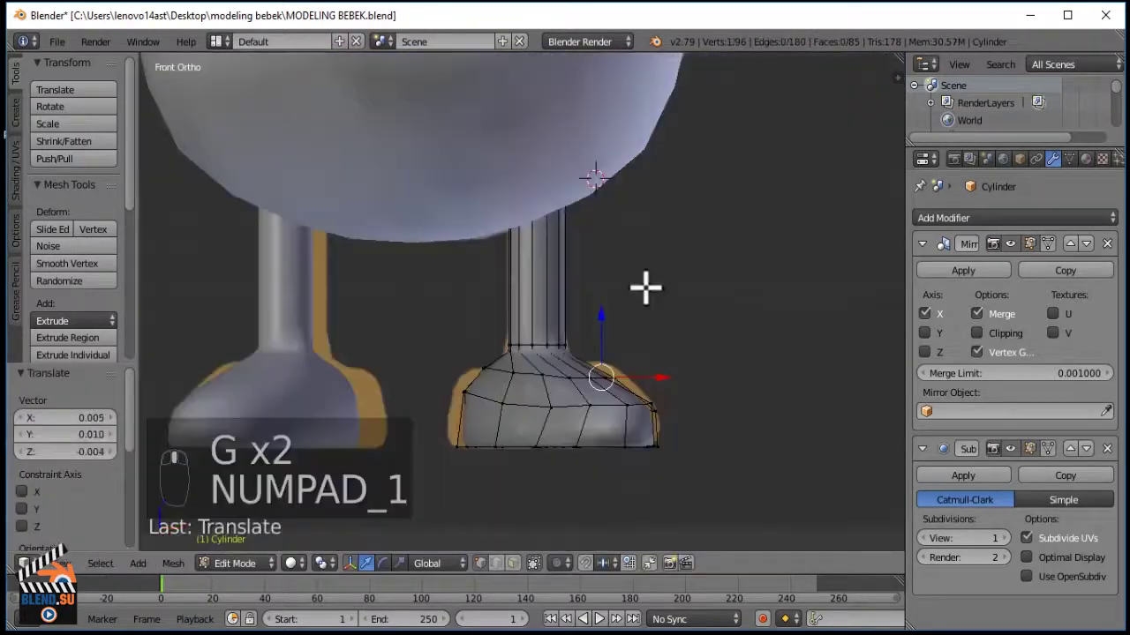
Leave Edit Mode, deselect everything and show the duck in wireframe over the side reference drawing.
key(Tab)
scroll(645, 302, down, 4)
key(a)
key(a)
middle_drag(649, 221, 574, 277)
key(z)
key(KP_1)
key(KP_3)
scroll(585, 340, up, 2)
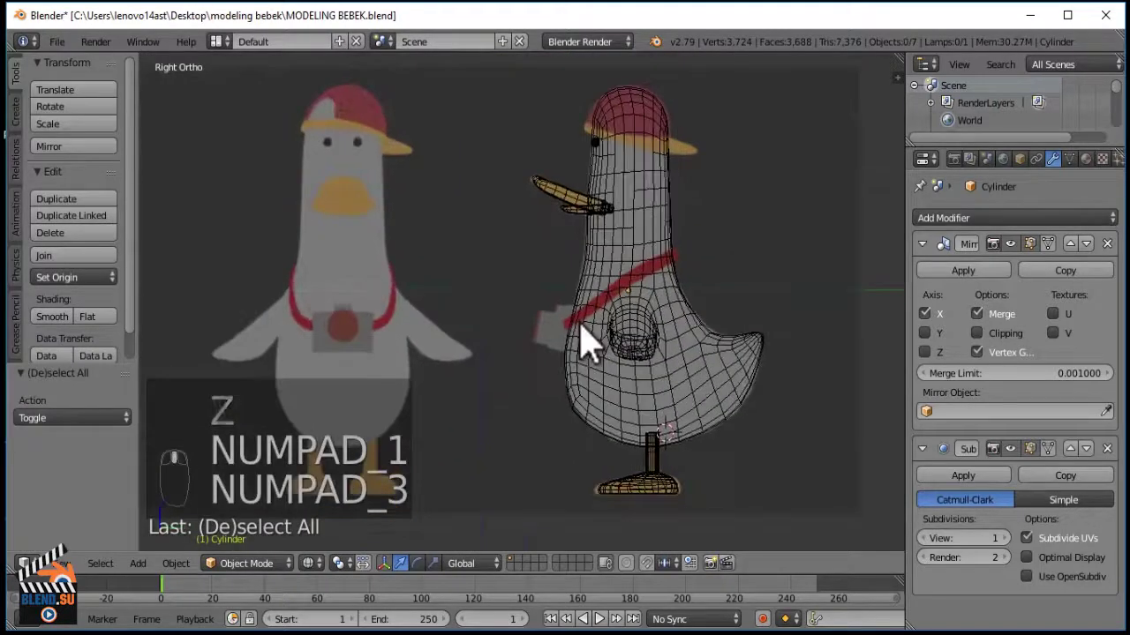